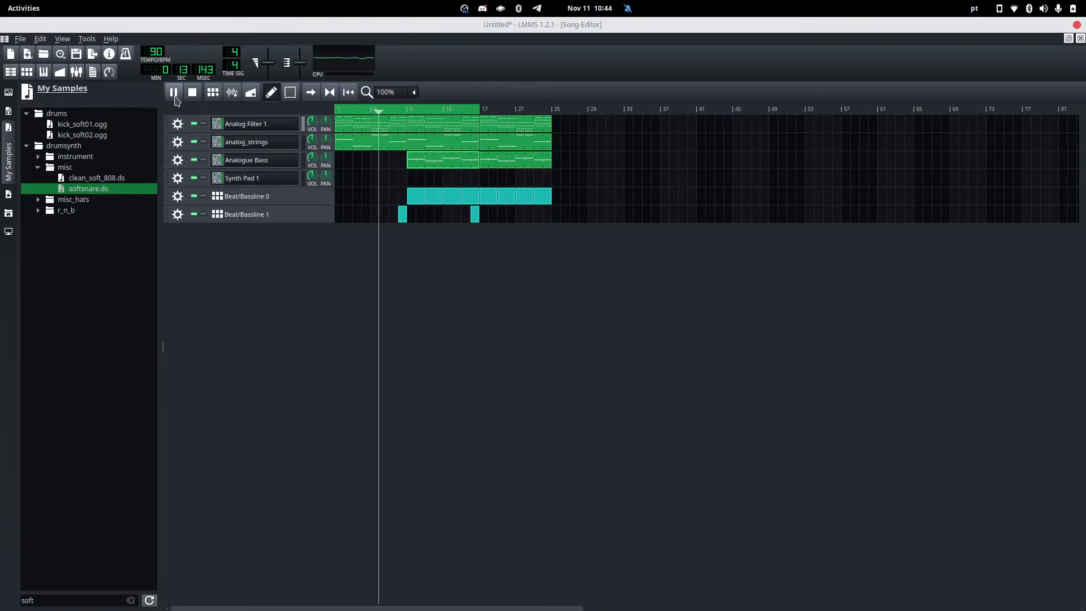
Collapse the sample browser beside the finished song and pause its playback
{"action": "left_click", "coordinate": [9, 131]}
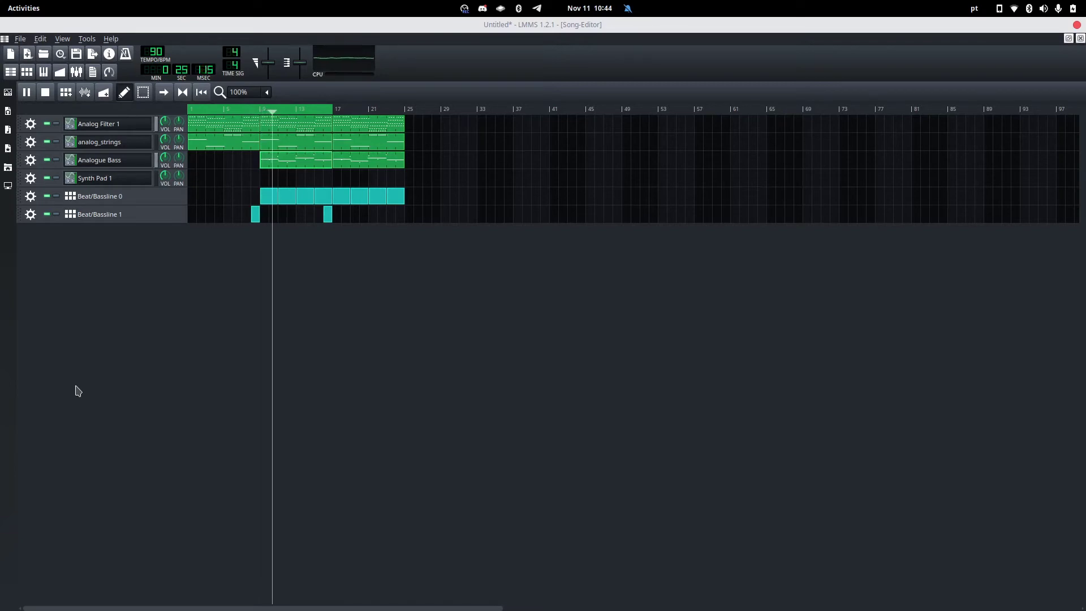
{"action": "key", "text": "space"}
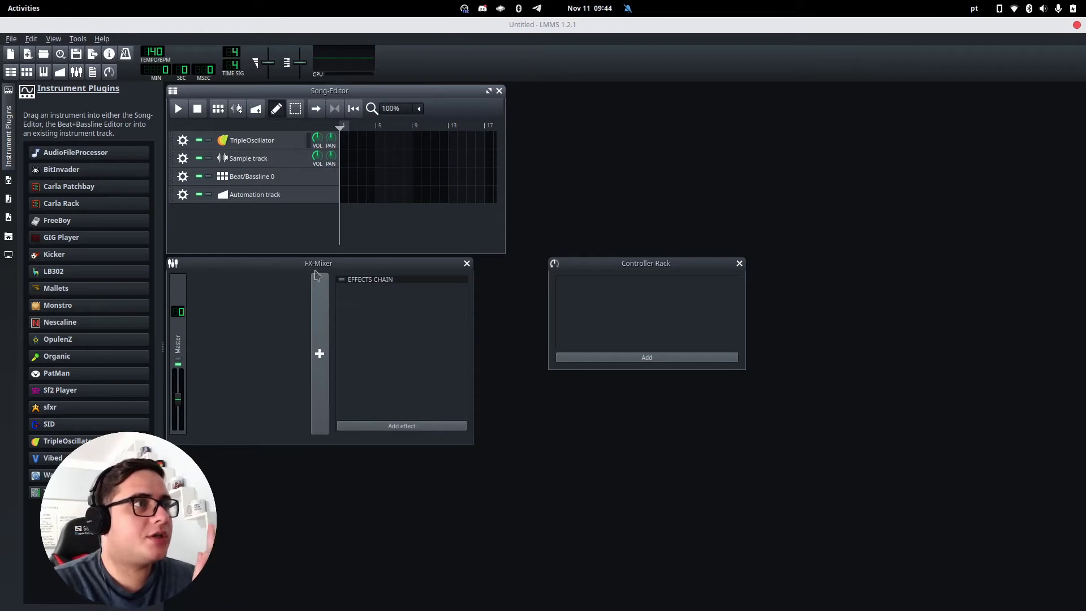
Remove the four default tracks from the new project: TripleOscillator, Sample track, Beat/Bassline 0 and Automation track
{"action": "left_click", "coordinate": [183, 141]}
{"action": "key", "text": "Escape"}
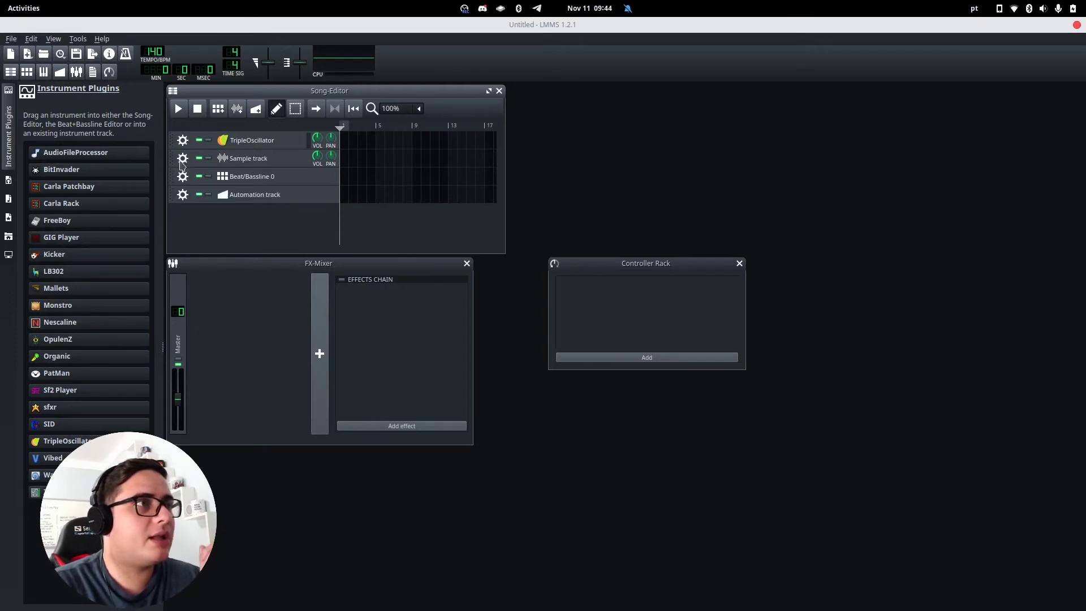
{"action": "left_click", "coordinate": [181, 146]}
{"action": "left_click", "coordinate": [212, 165]}
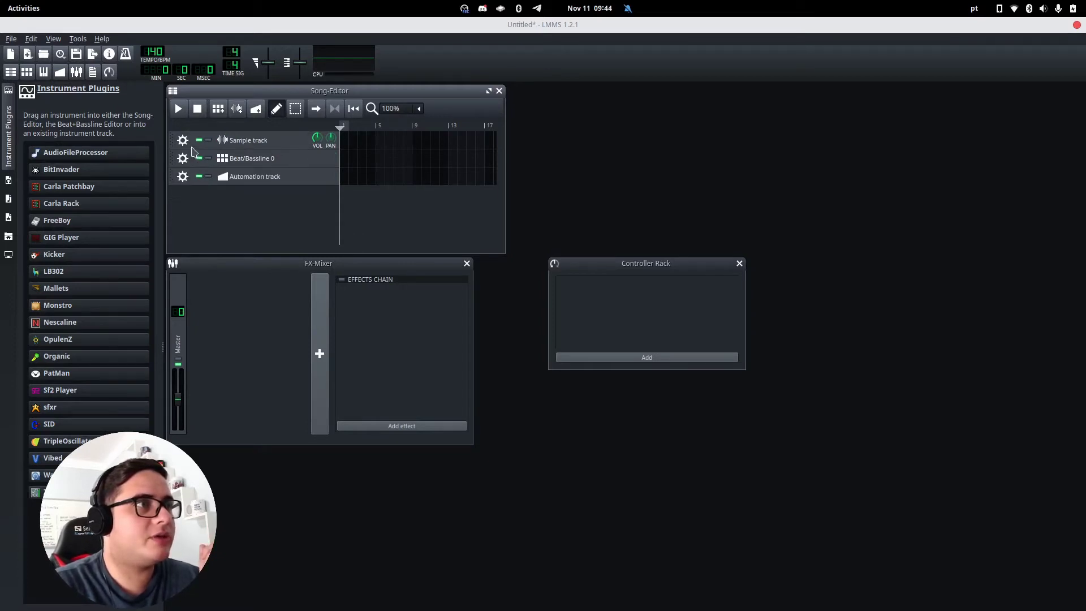
{"action": "left_click", "coordinate": [182, 141]}
{"action": "left_click", "coordinate": [199, 168]}
{"action": "left_click", "coordinate": [182, 140]}
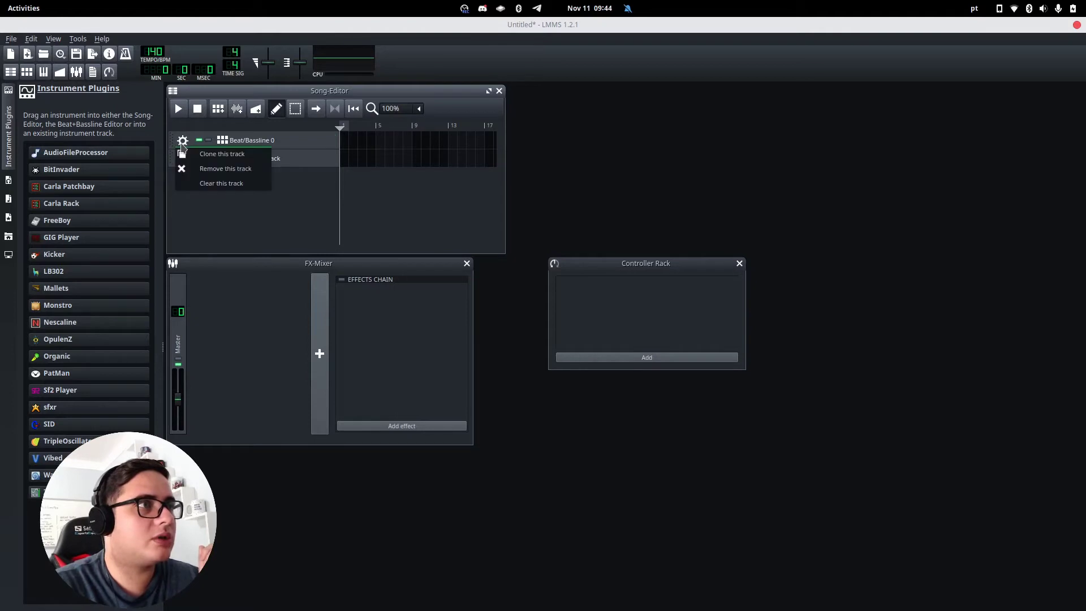
{"action": "left_click", "coordinate": [199, 170]}
{"action": "left_click", "coordinate": [183, 140]}
{"action": "left_click", "coordinate": [204, 169]}
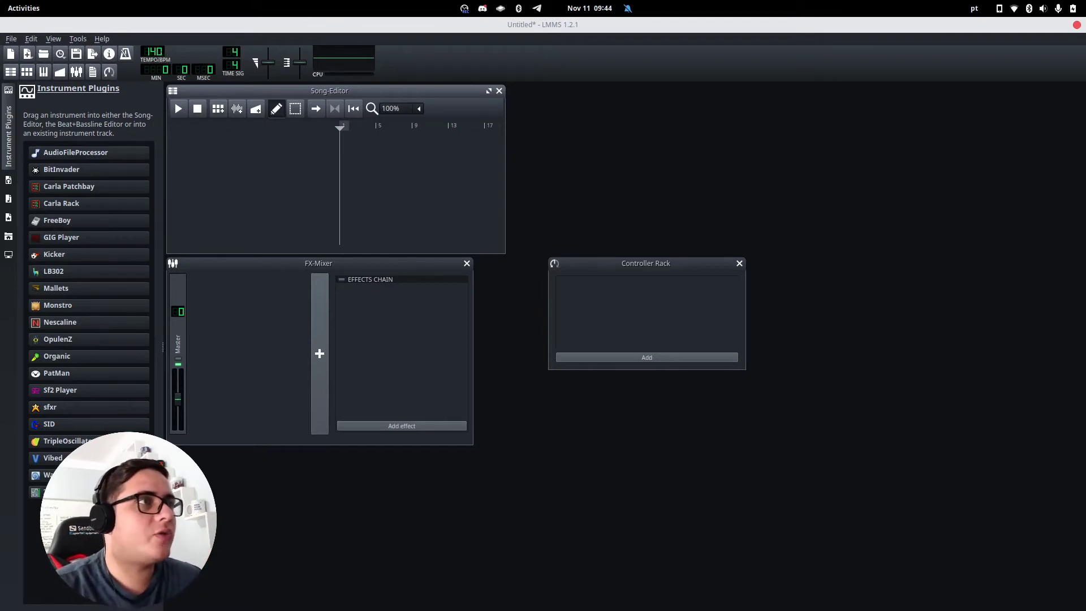
Set the project tempo to 90 BPM
{"action": "double_click", "coordinate": [153, 52]}
{"action": "key", "text": "Return"}
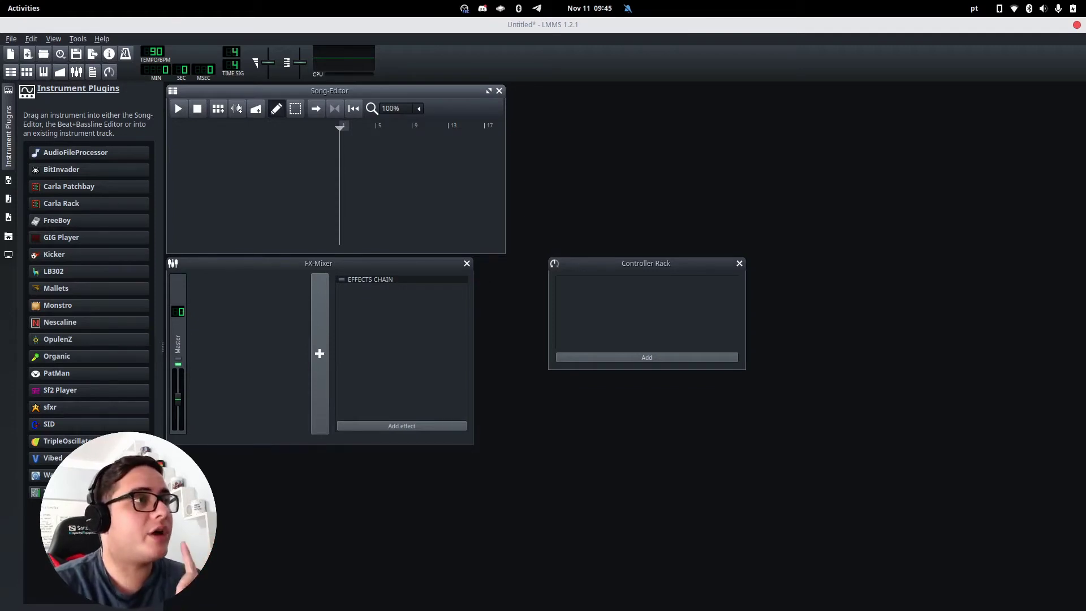
Clear the "soft" search filter in both My Presets and My Samples, and return to the presets
{"action": "left_click", "coordinate": [7, 219]}
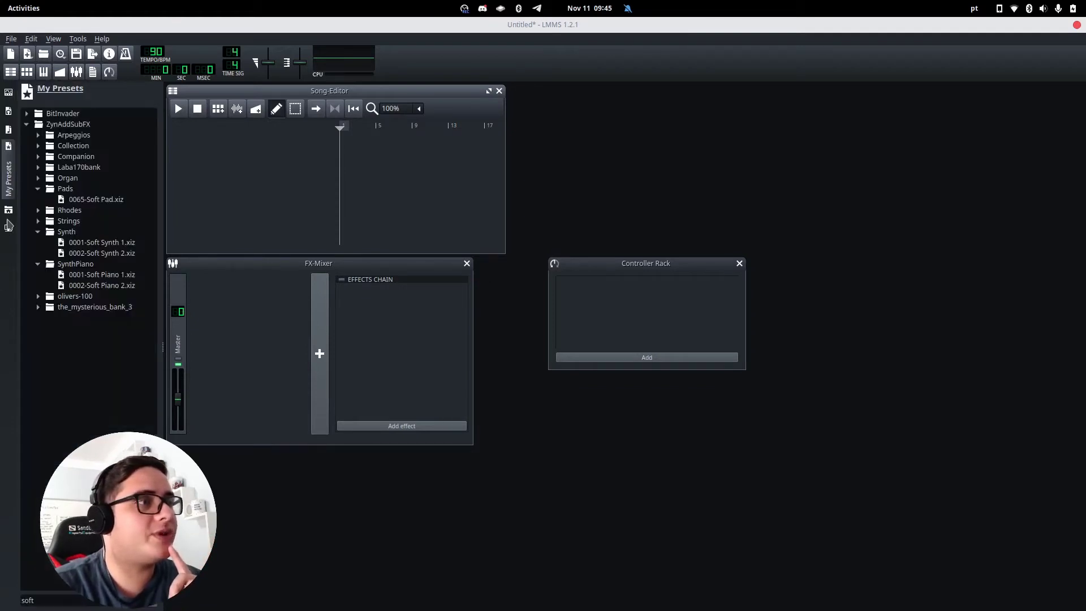
{"action": "left_click", "coordinate": [137, 600]}
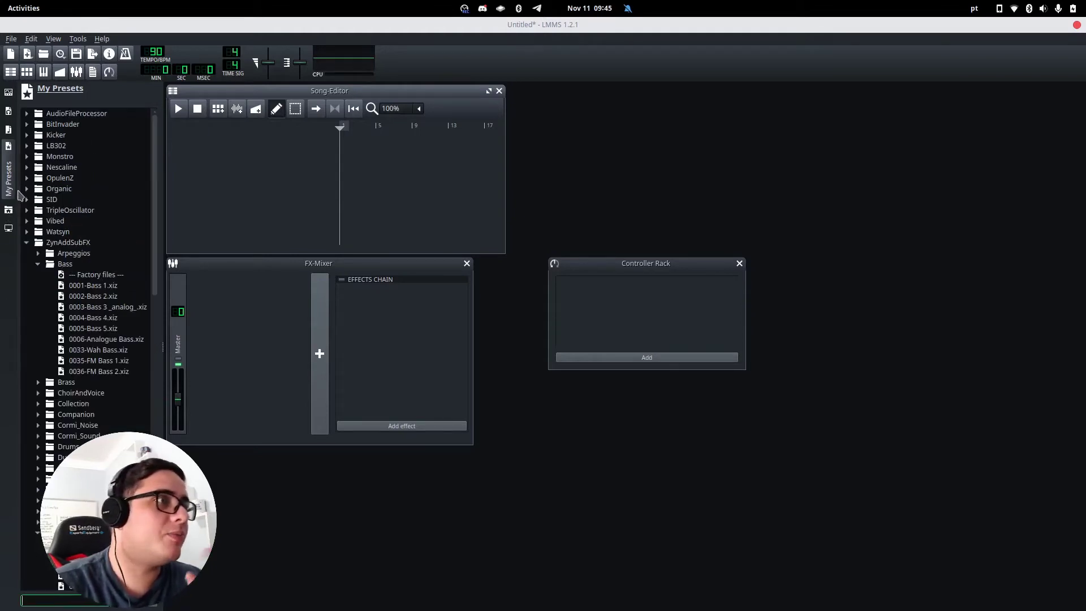
{"action": "left_click", "coordinate": [9, 93]}
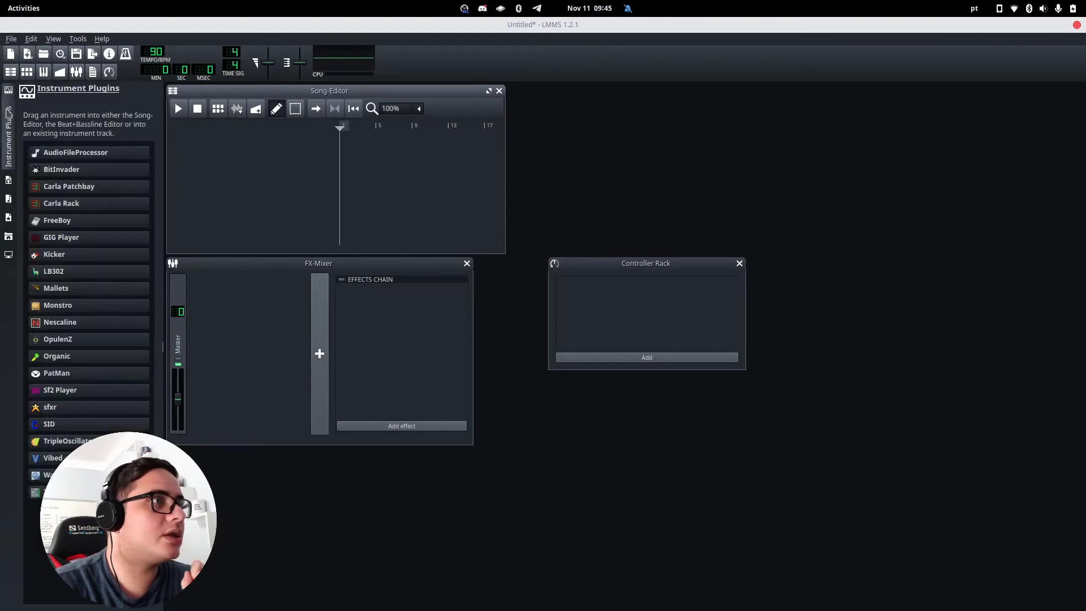
{"action": "left_click", "coordinate": [8, 180]}
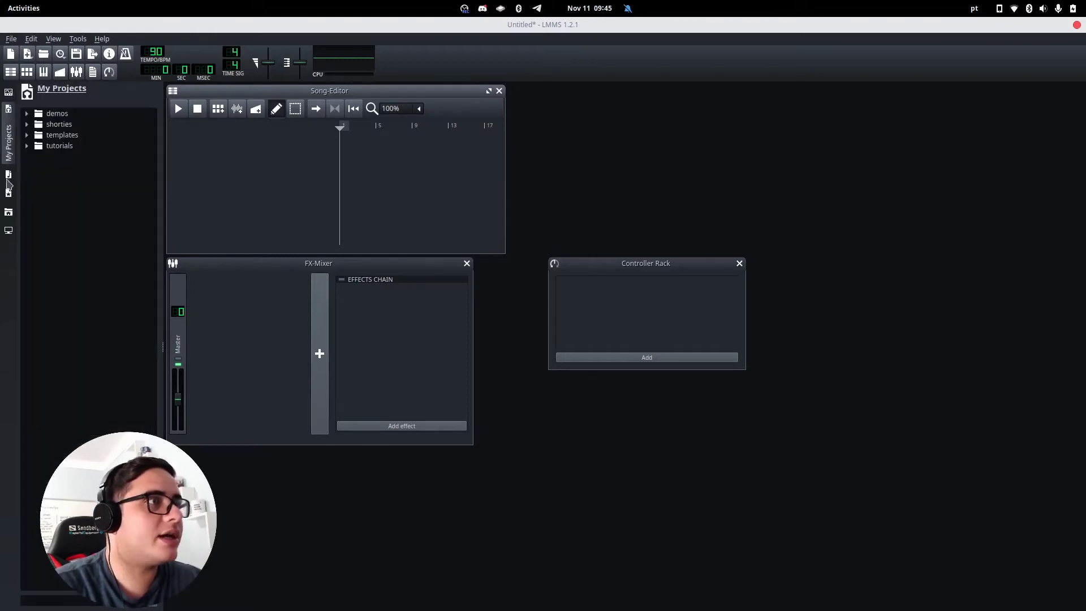
{"action": "left_click", "coordinate": [8, 178]}
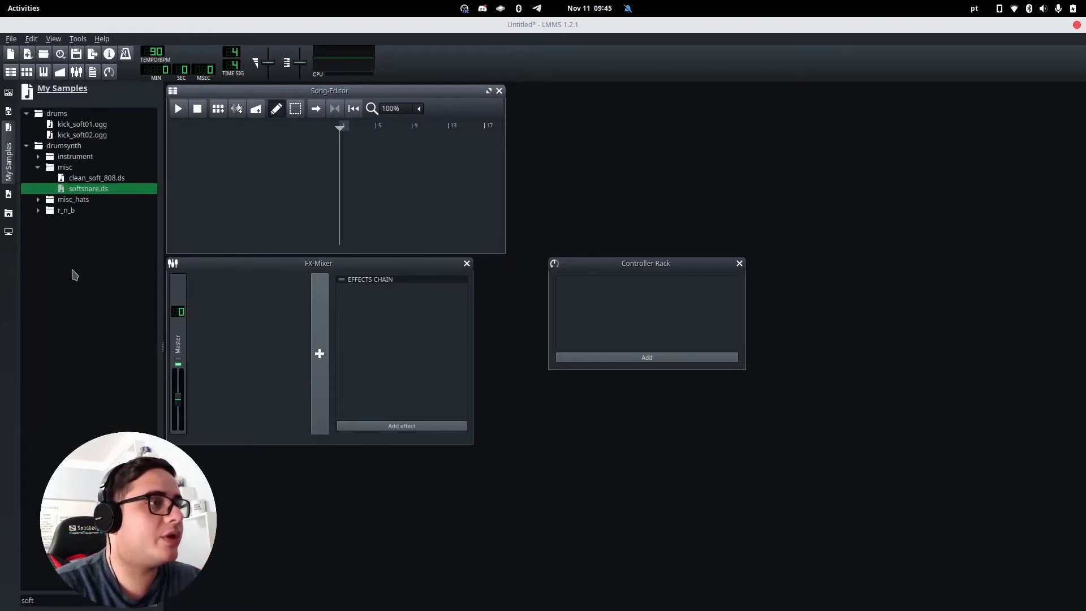
{"action": "left_click", "coordinate": [150, 600]}
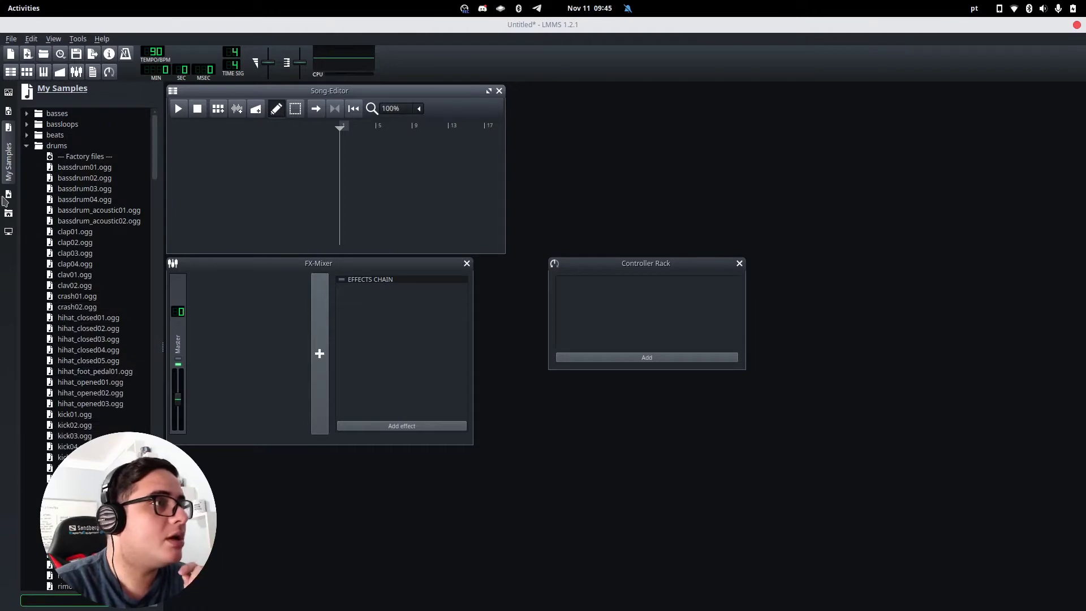
{"action": "left_click", "coordinate": [8, 195]}
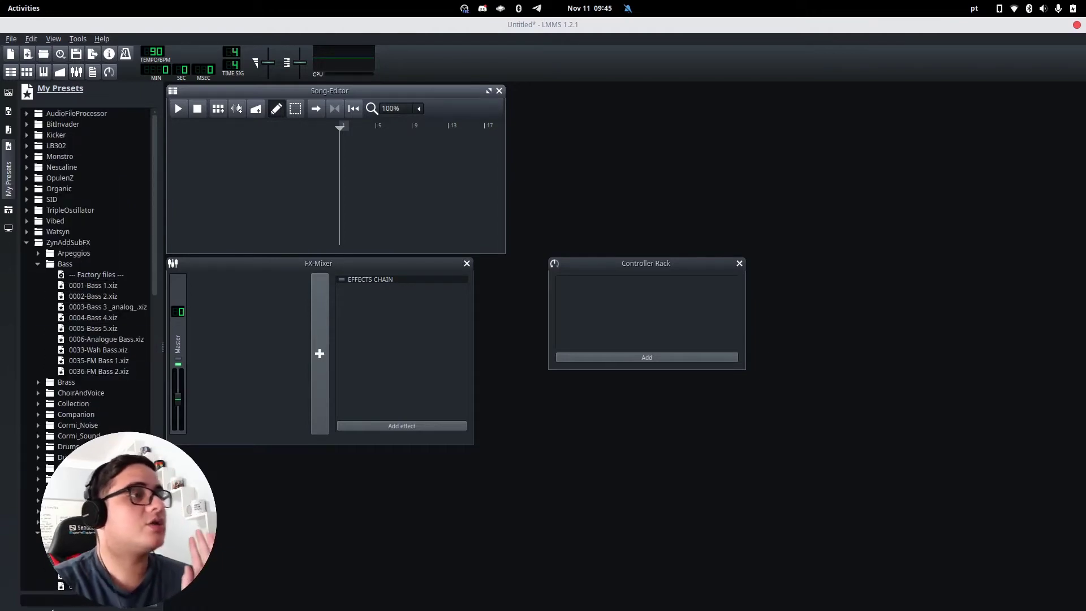
Search the presets for "analog" and add 0007-Analog Filter 1.xiz from the ZynAddSubFX Synth folder as a song track
{"action": "left_click", "coordinate": [53, 600]}
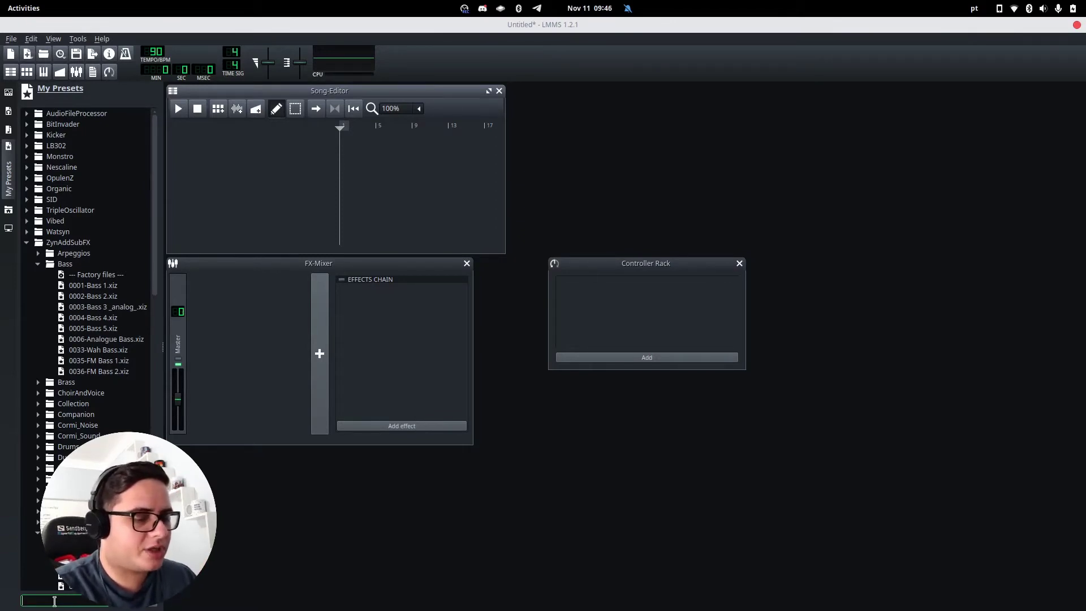
{"action": "type", "text": "nalog"}
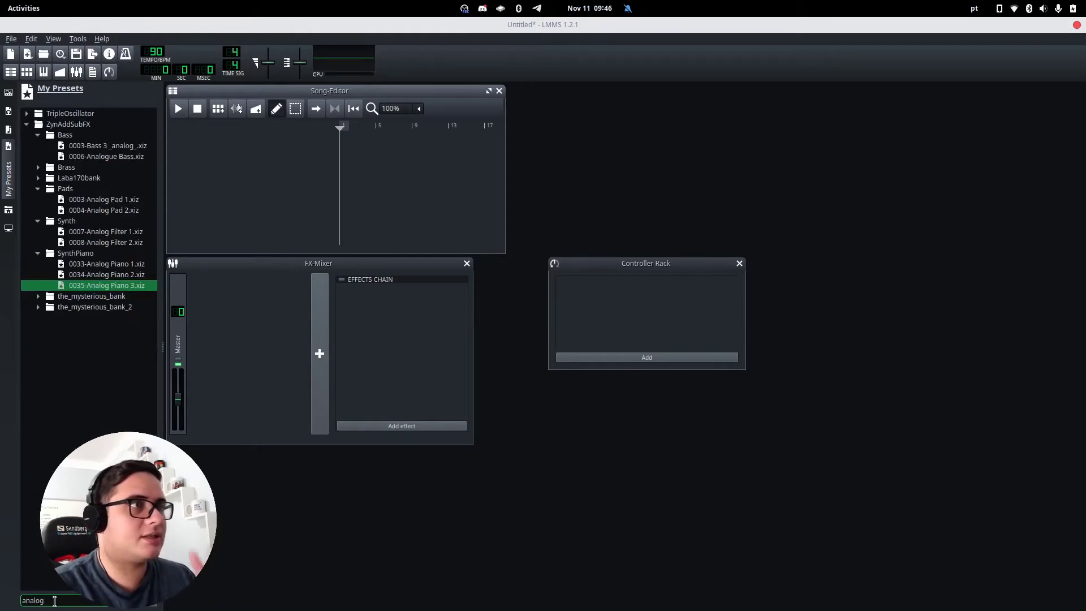
{"action": "left_click", "coordinate": [26, 113]}
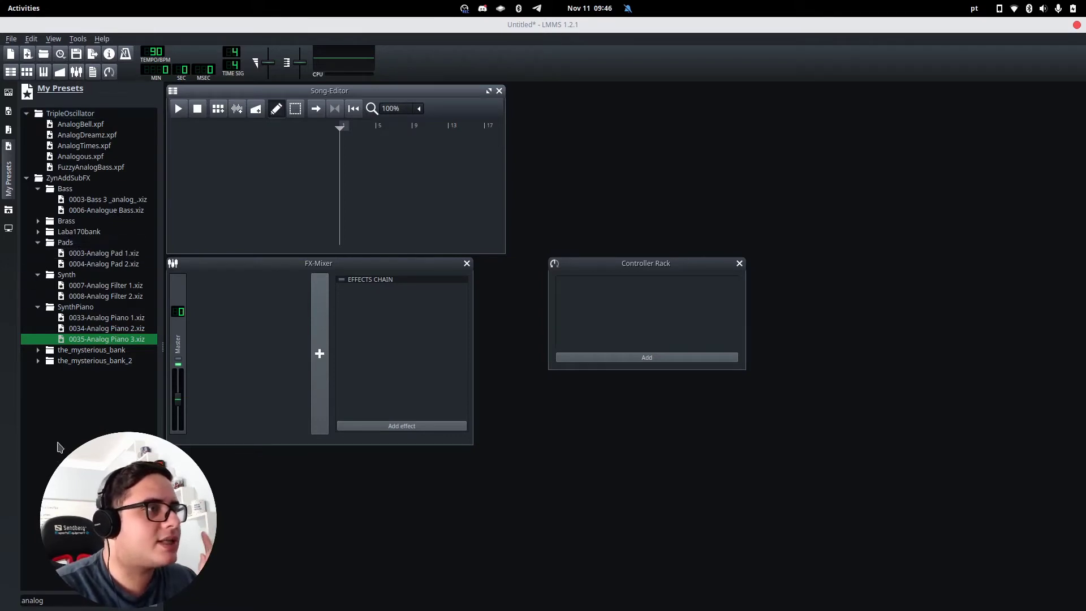
{"action": "left_click", "coordinate": [90, 344]}
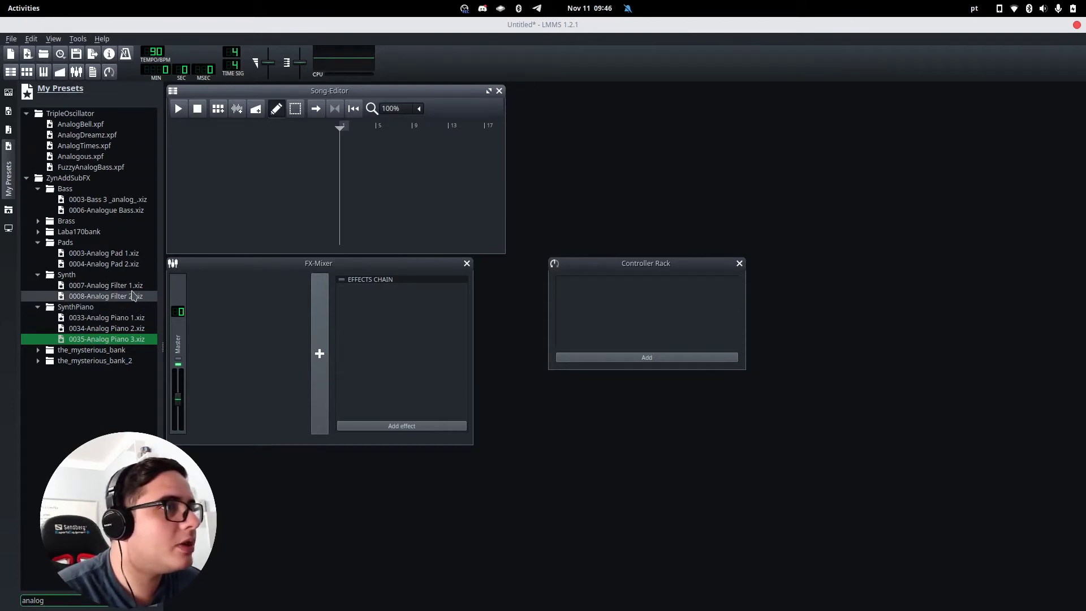
{"action": "left_click_drag", "start_coordinate": [108, 285], "coordinate": [229, 157]}
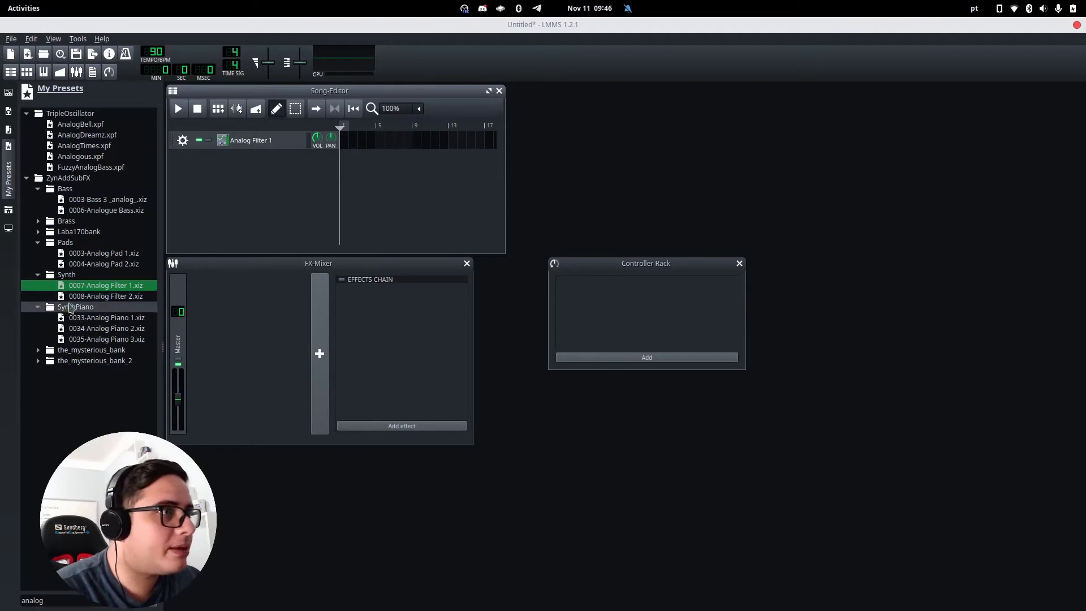
Audition presets in the remaining folders and add 0002-analog_strings.xiz and 0006-Analogue Bass.xiz as new song tracks
{"action": "left_click", "coordinate": [38, 231]}
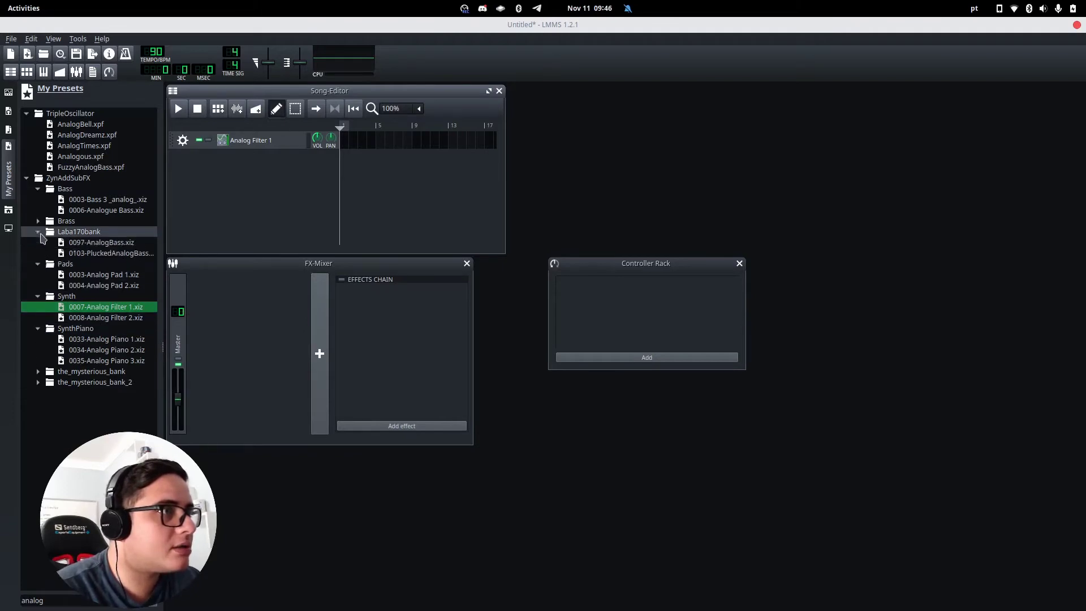
{"action": "left_click", "coordinate": [38, 221]}
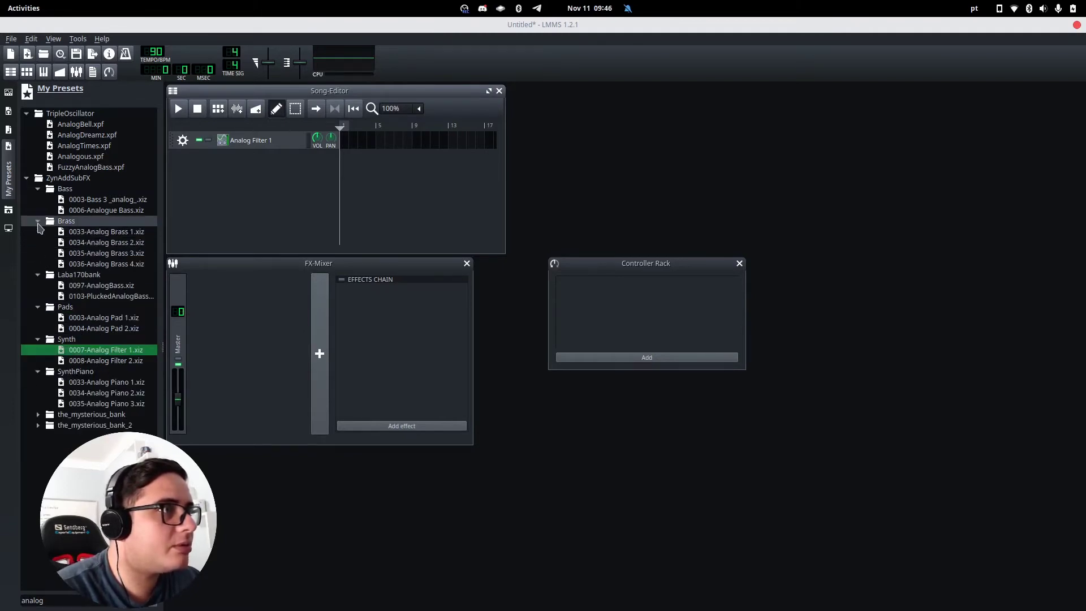
{"action": "left_click", "coordinate": [38, 415]}
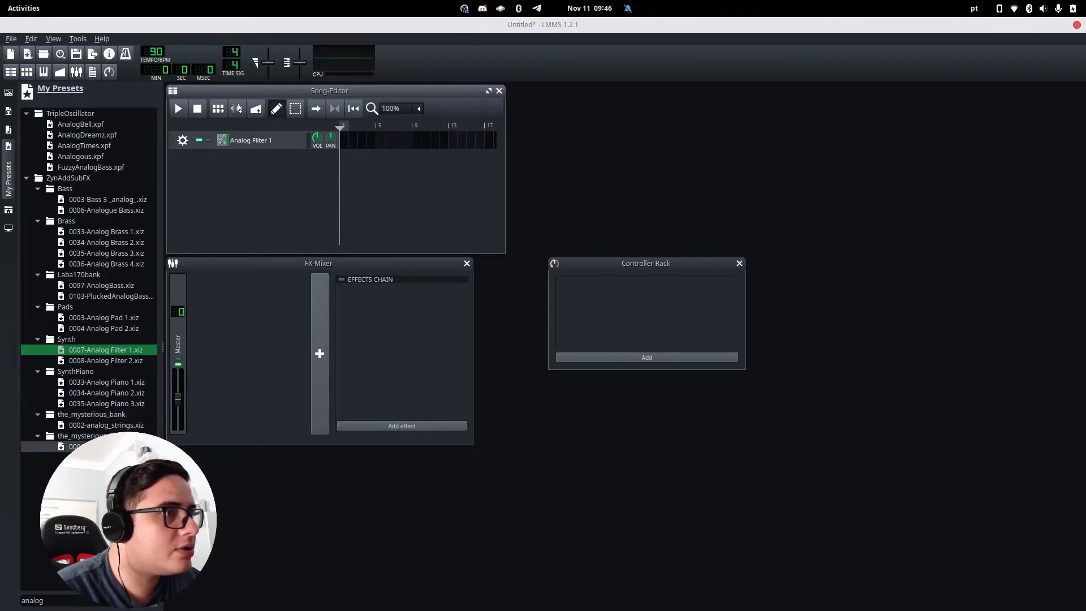
{"action": "left_click", "coordinate": [105, 446]}
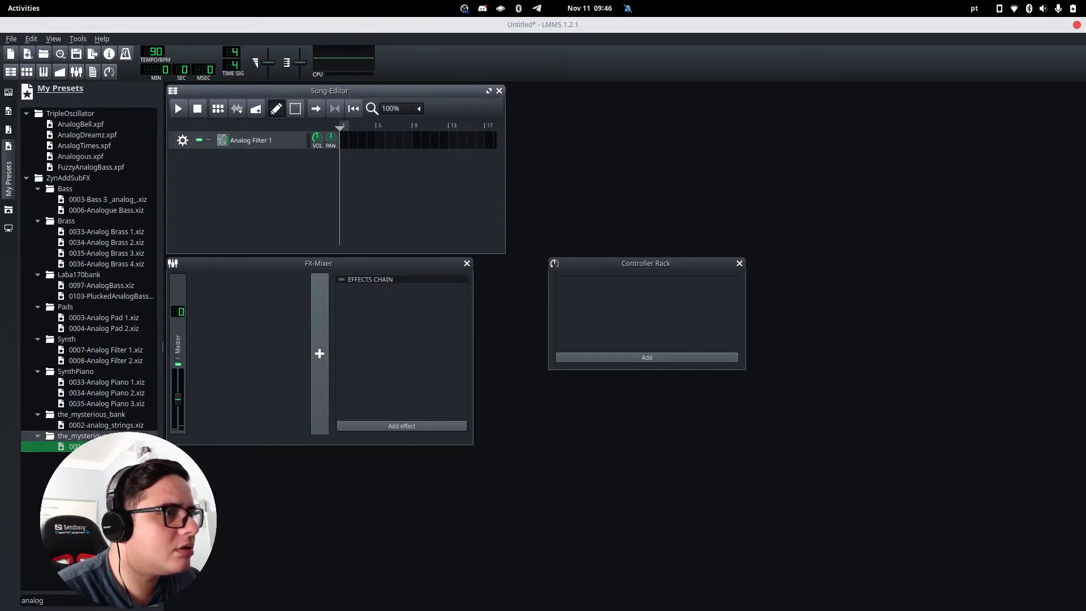
{"action": "left_click", "coordinate": [99, 426]}
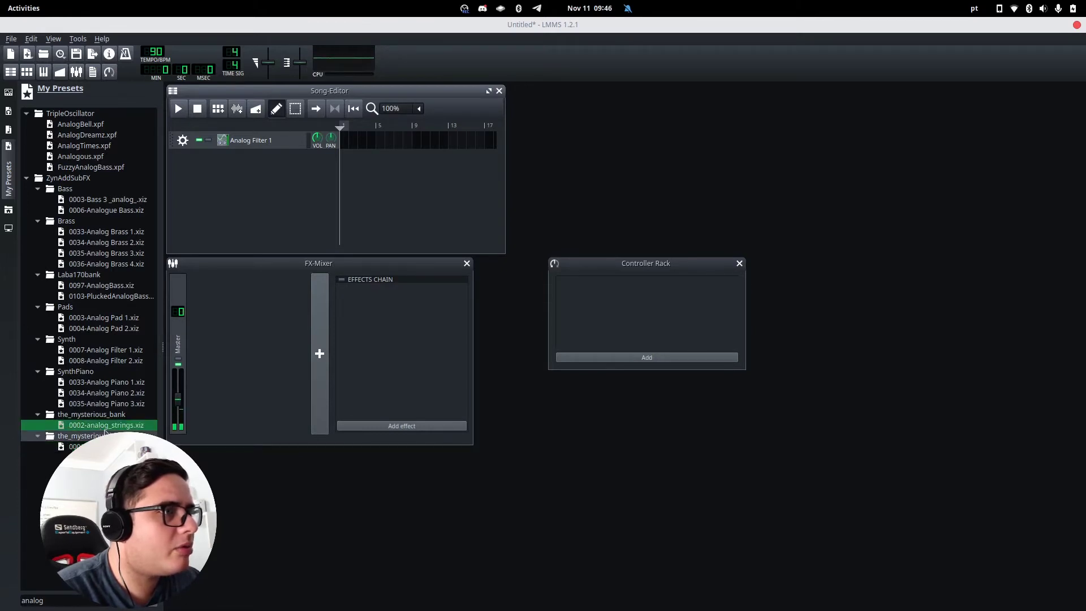
{"action": "left_click_drag", "start_coordinate": [105, 433], "coordinate": [228, 188]}
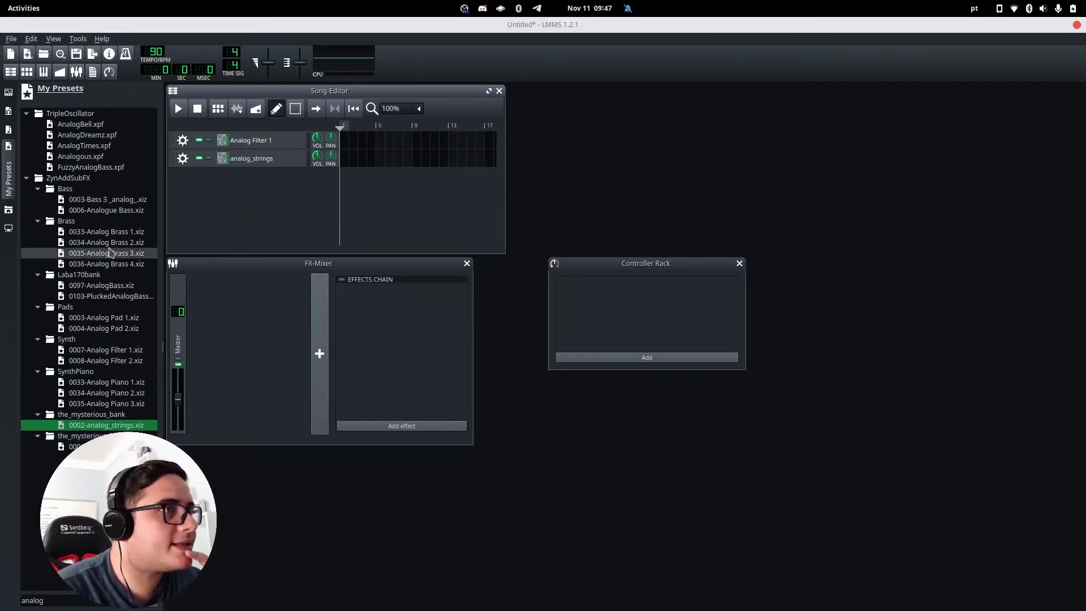
{"action": "left_click_drag", "start_coordinate": [113, 211], "coordinate": [235, 233]}
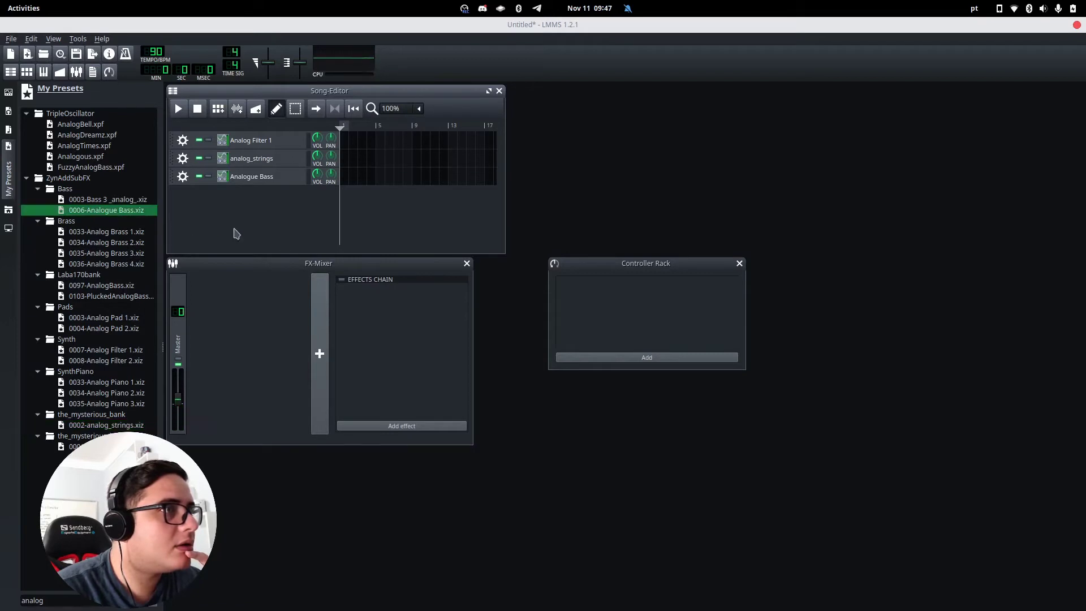
Search the presets for "synth pa", add 0033-Synth Pad 1.xiz as a song track, and remove the stray Beat/Bassline 0 track
{"action": "double_click", "coordinate": [54, 600]}
{"action": "type", "text": "synth"}
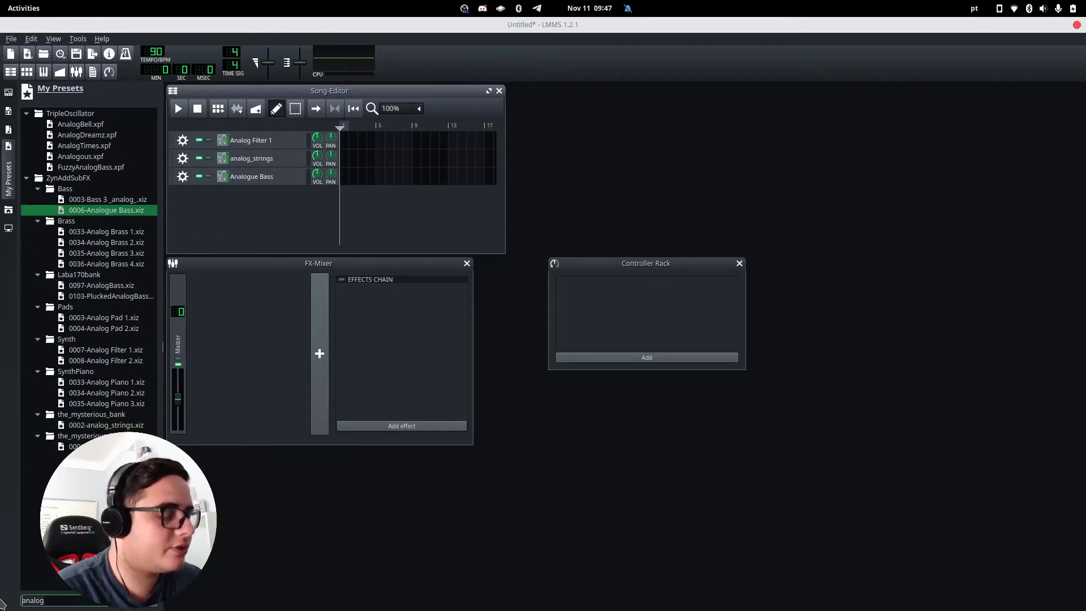
{"action": "type", "text": " pa"}
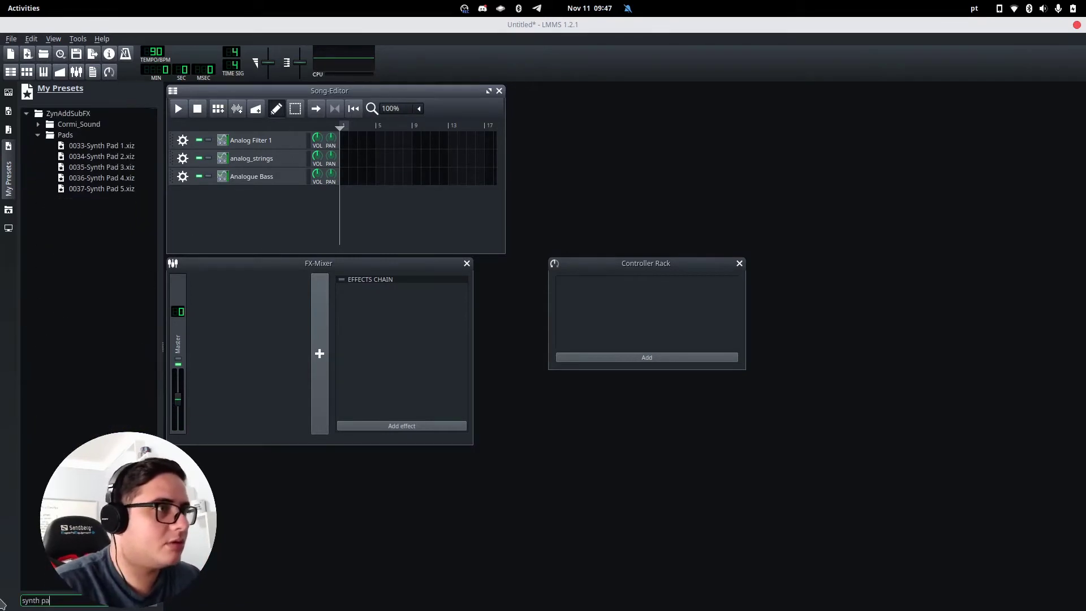
{"action": "double_click", "coordinate": [101, 148]}
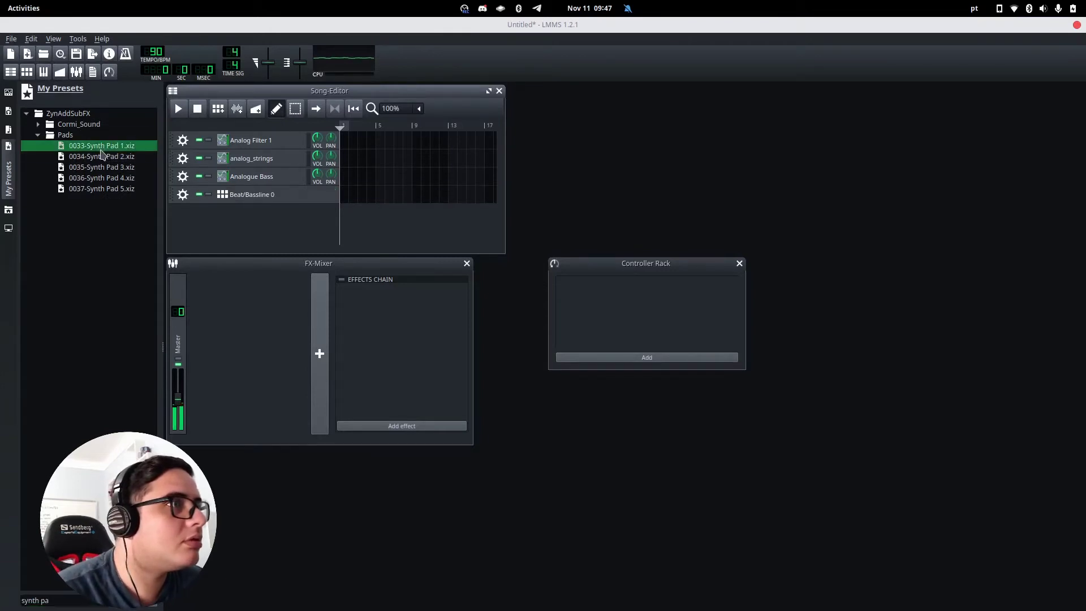
{"action": "left_click", "coordinate": [133, 148]}
{"action": "left_click_drag", "start_coordinate": [133, 148], "coordinate": [266, 222]}
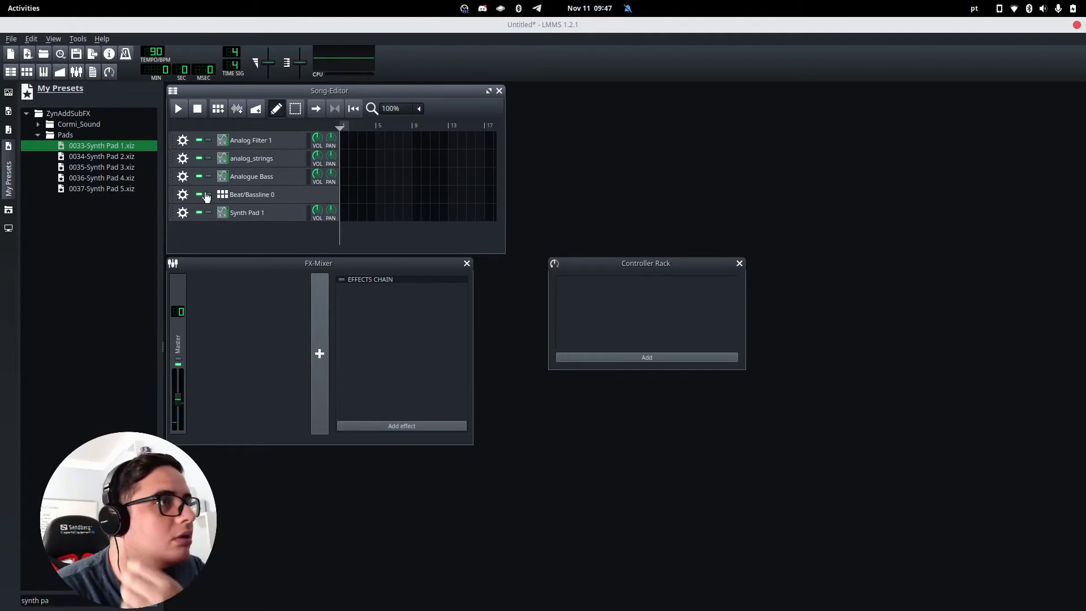
{"action": "left_click", "coordinate": [181, 197]}
{"action": "left_click", "coordinate": [226, 226]}
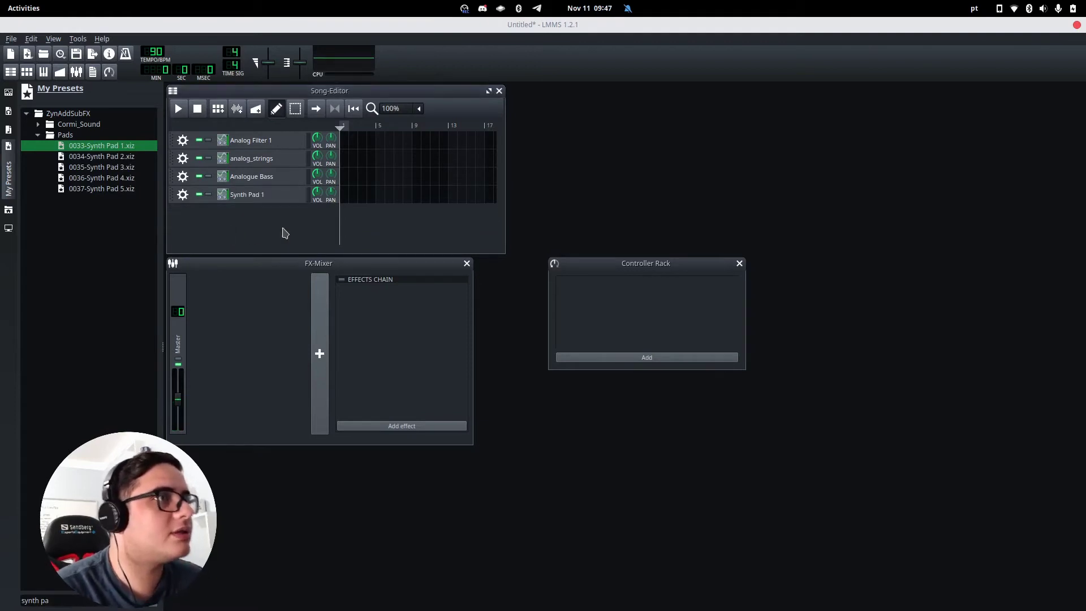
Open the Analog Filter 1 instrument and play a three-note chord on it repeatedly to hear its sound
{"action": "left_click", "coordinate": [264, 145]}
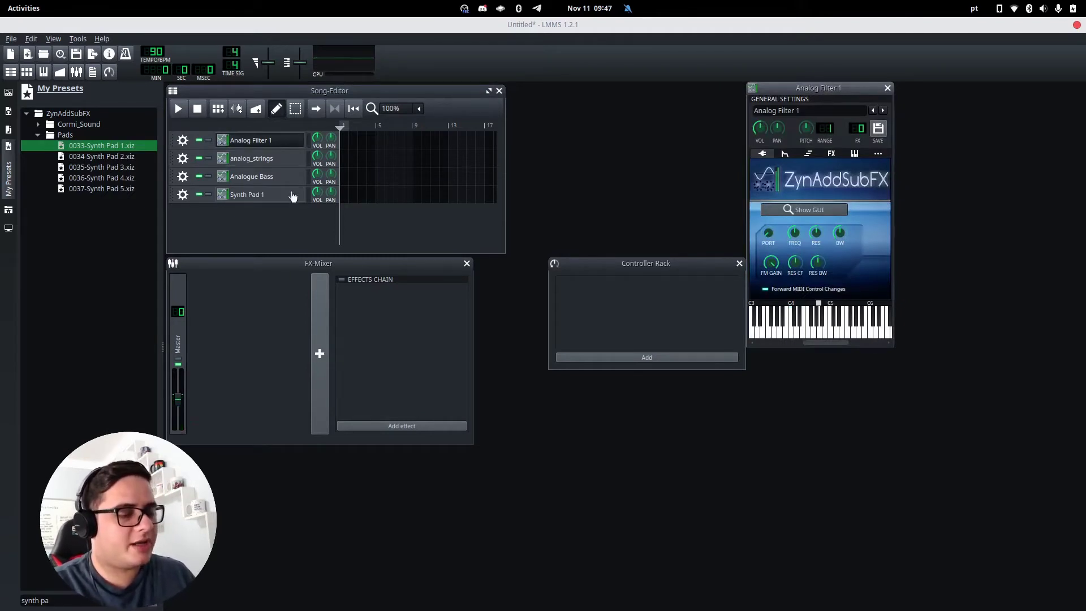
{"action": "key", "text": "q"}
{"action": "key", "text": "e"}
{"action": "key", "text": "t"}
{"action": "key", "text": "q"}
{"action": "key", "text": "e"}
{"action": "key", "text": "t"}
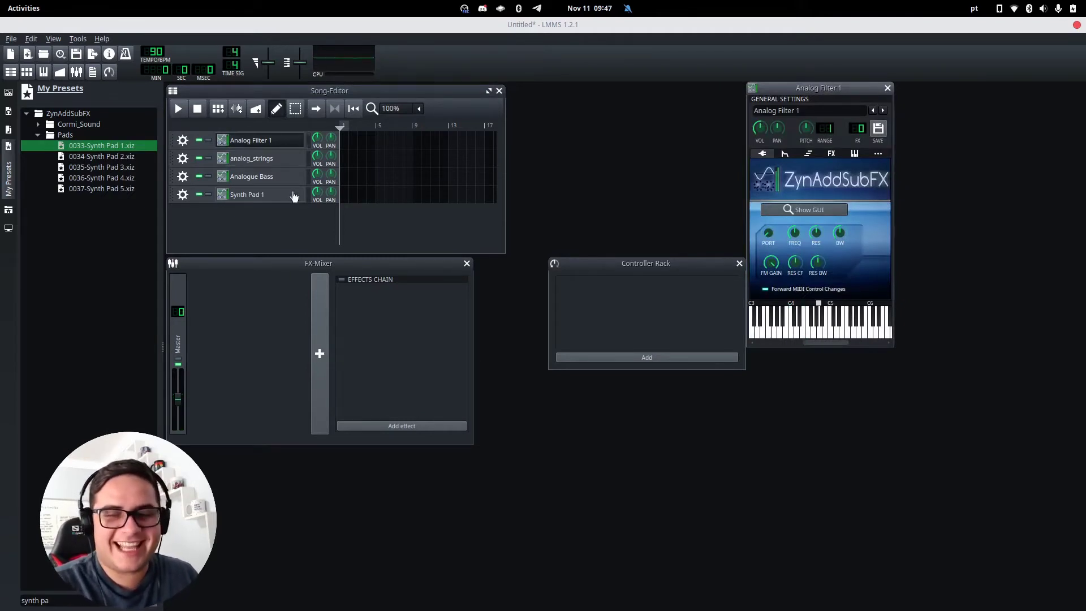
{"action": "key", "text": "q"}
{"action": "key", "text": "e"}
{"action": "key", "text": "t"}
{"action": "key", "text": "q"}
{"action": "key", "text": "e"}
{"action": "key", "text": "t"}
{"action": "key", "text": "q"}
{"action": "key", "text": "e"}
{"action": "key", "text": "t"}
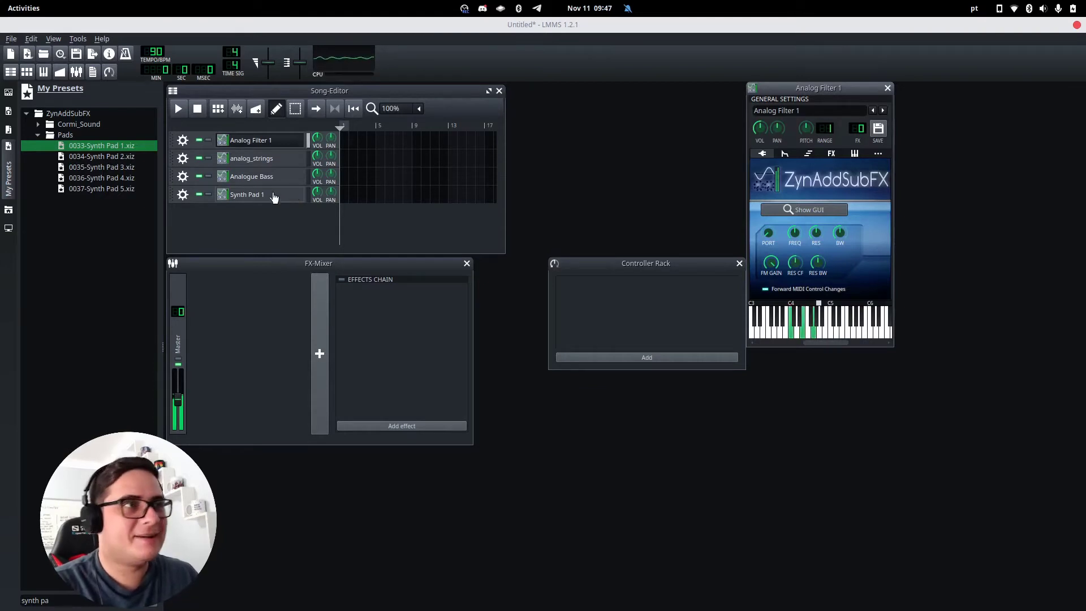
Open the analog_strings instrument and play the same three-note chord to hear its sound
{"action": "left_click", "coordinate": [254, 158]}
{"action": "key", "text": "q"}
{"action": "key", "text": "e"}
{"action": "key", "text": "t"}
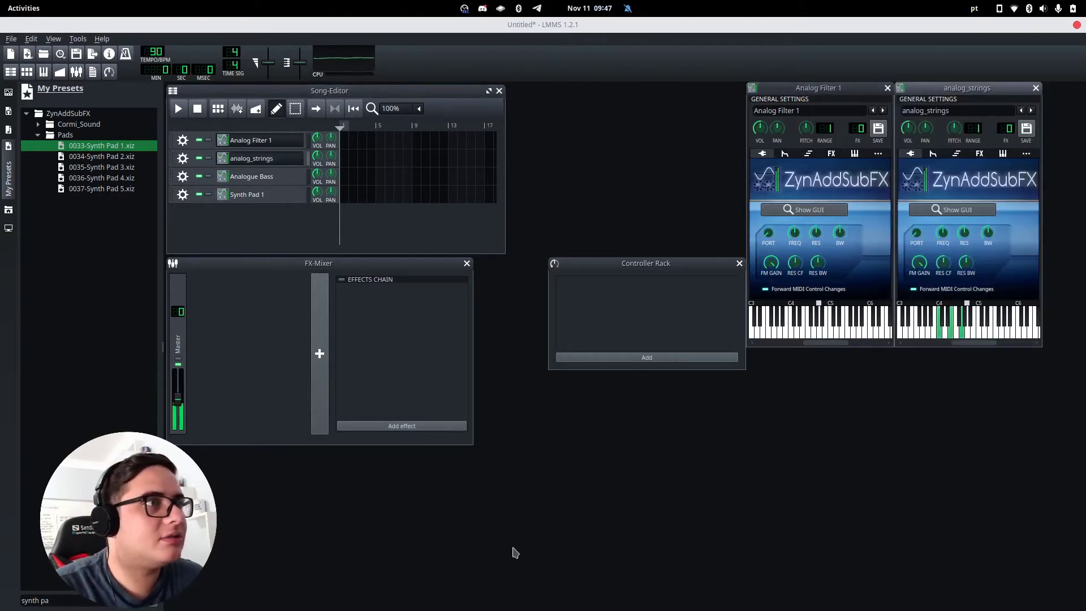
Open the Analogue Bass instrument and play several single notes on it to hear its sound
{"action": "left_click", "coordinate": [281, 179]}
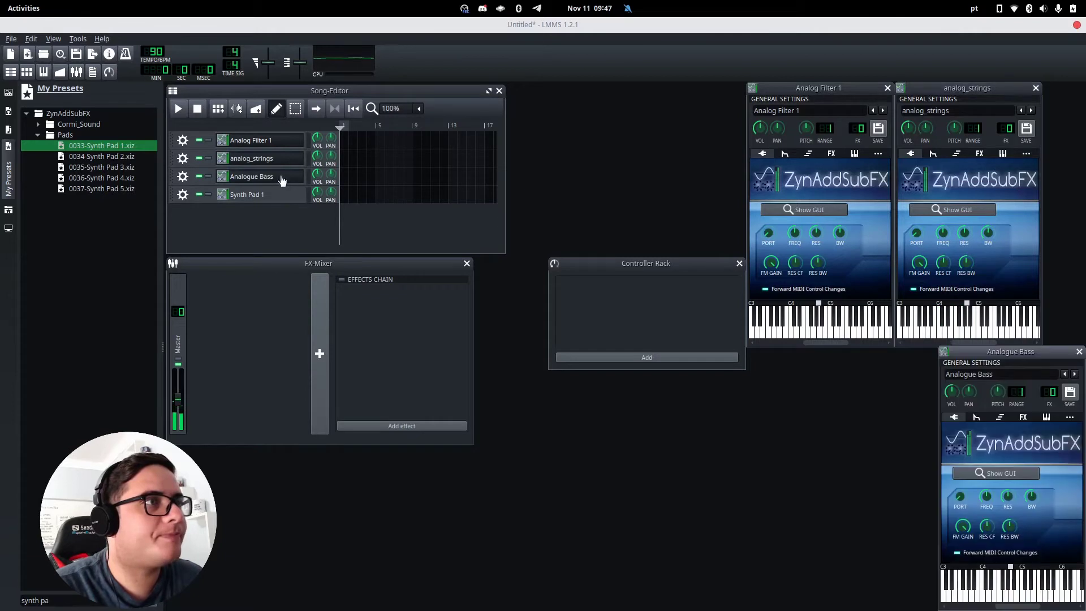
{"action": "key", "text": "q"}
{"action": "key", "text": "e"}
{"action": "key", "text": "t"}
{"action": "key", "text": "t"}
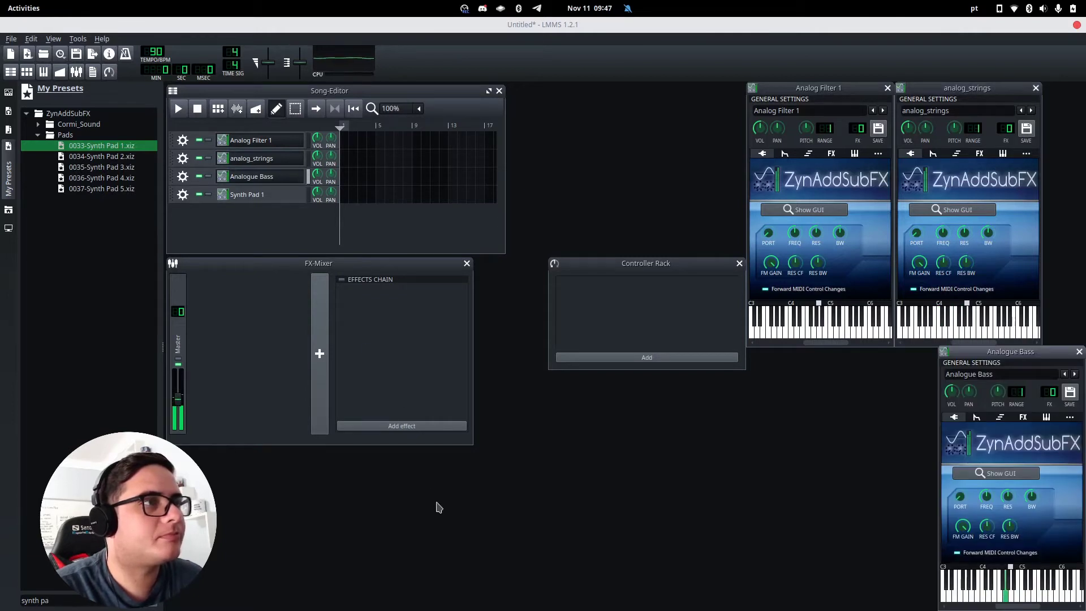
{"action": "key", "text": "q"}
Open the Synth Pad 1 instrument and play several notes on it to hear its sound
{"action": "left_click", "coordinate": [262, 194]}
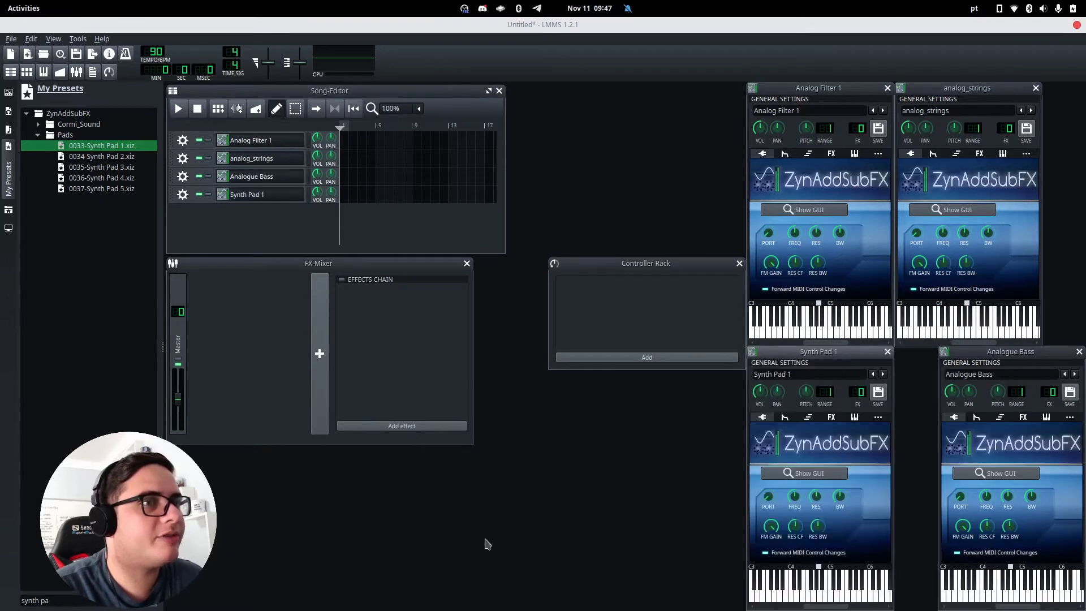
{"action": "key", "text": "q"}
{"action": "key", "text": "e"}
{"action": "key", "text": "t"}
{"action": "key", "text": "t"}
{"action": "key", "text": "u"}
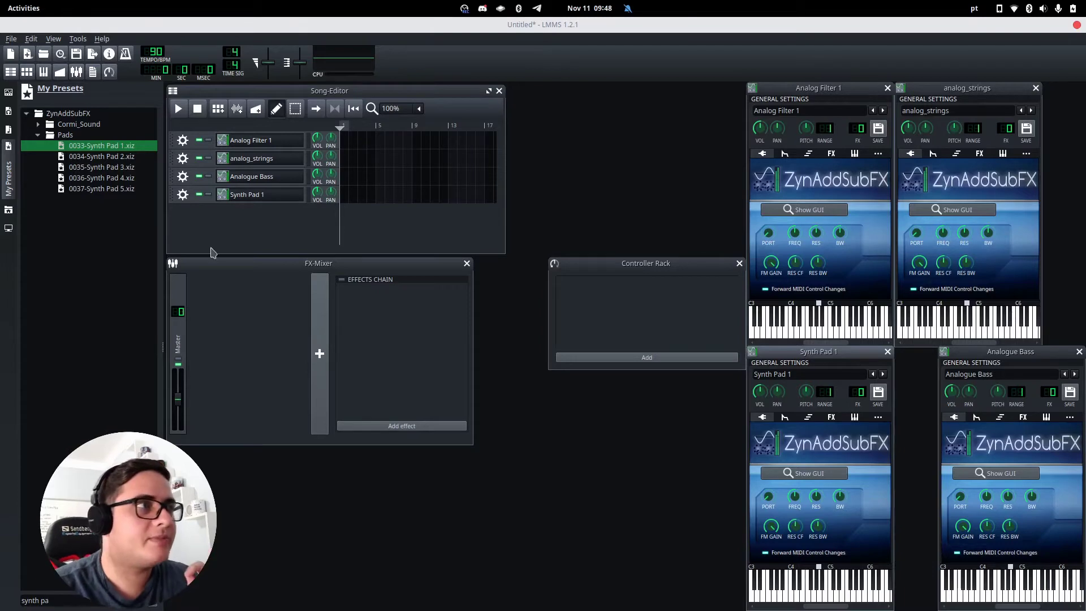
Search the samples for "soft" and audition kick_soft02.ogg and clean_soft_808.ds
{"action": "left_click", "coordinate": [9, 130]}
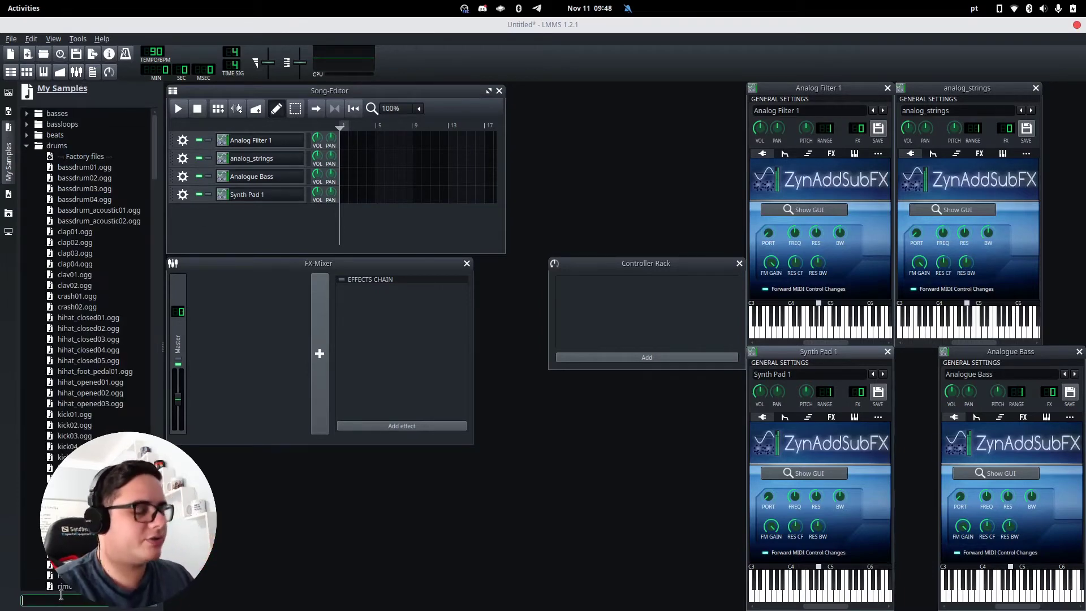
{"action": "left_click", "coordinate": [61, 595]}
{"action": "type", "text": "soft"}
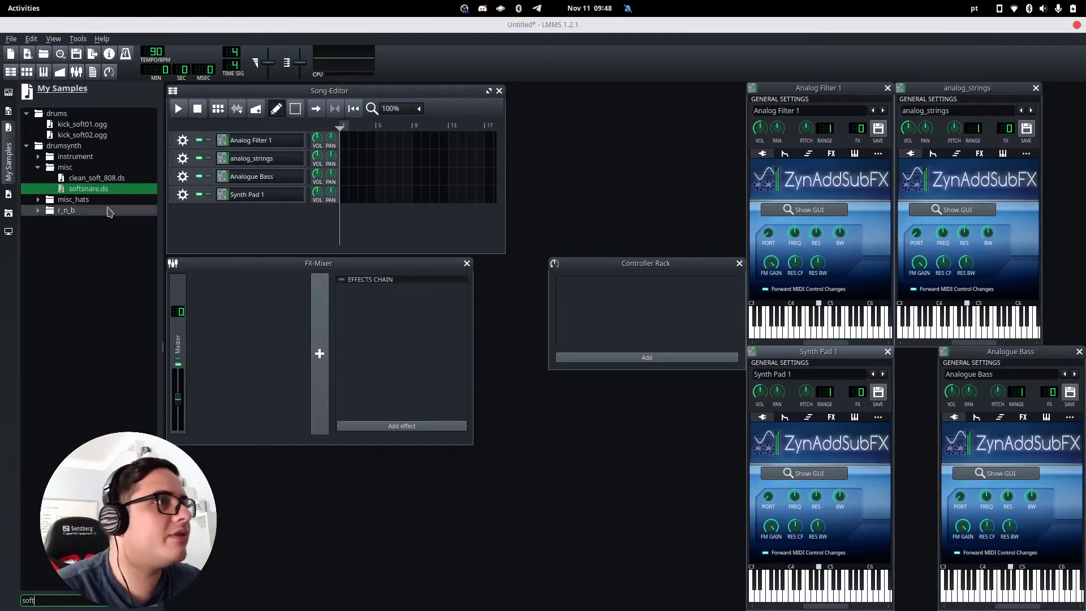
{"action": "left_click", "coordinate": [84, 135]}
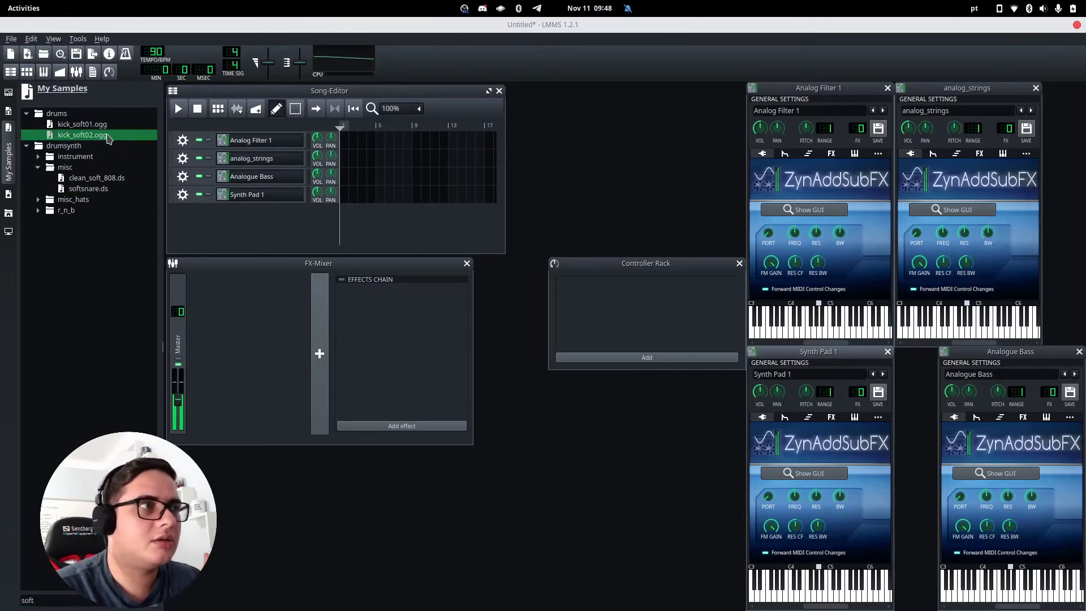
{"action": "left_click", "coordinate": [109, 138]}
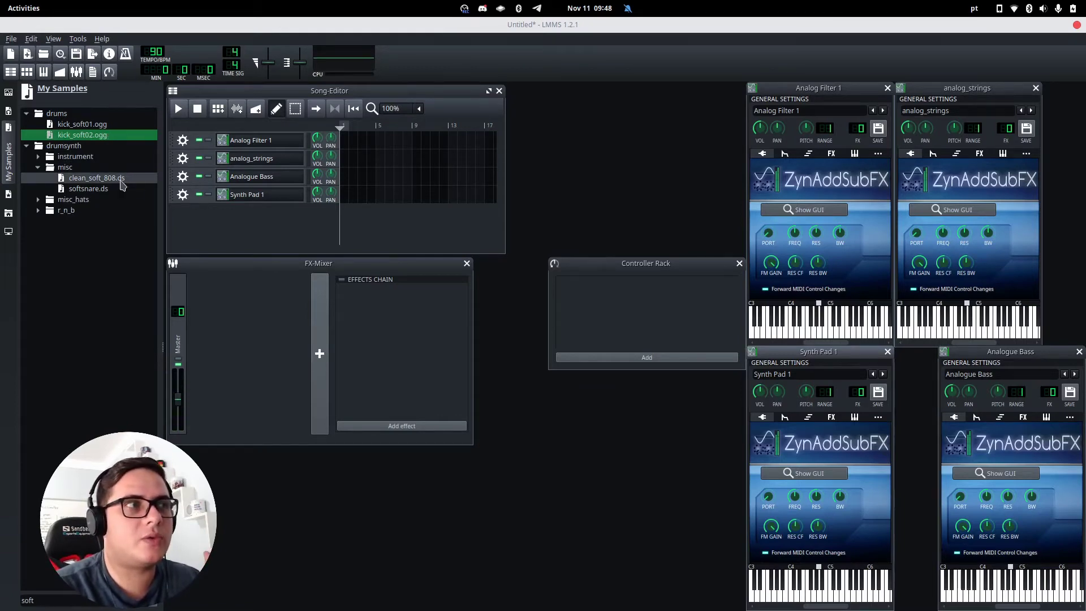
{"action": "left_click", "coordinate": [120, 179]}
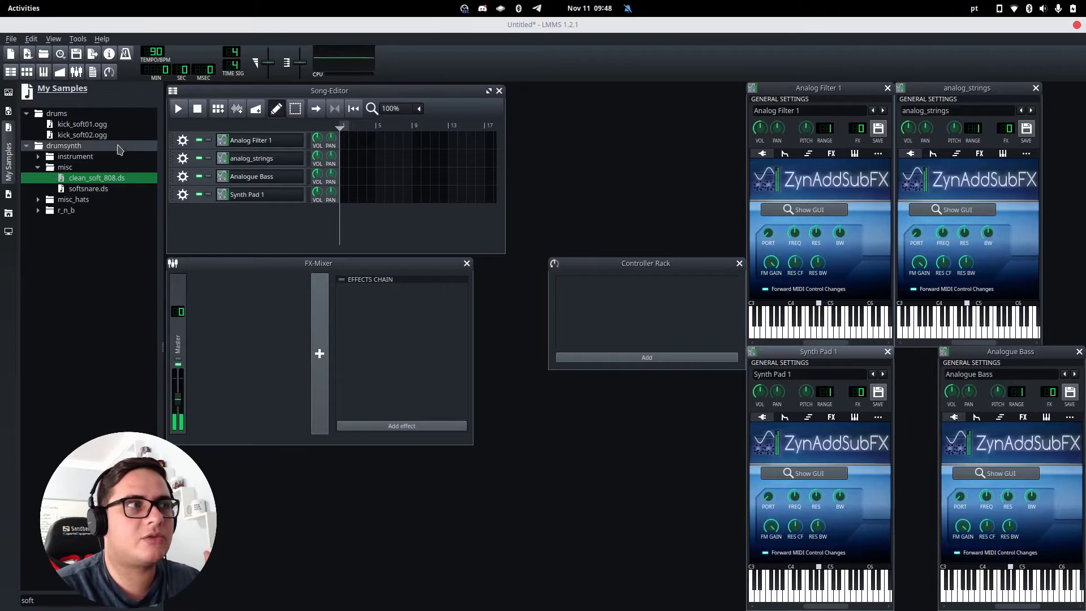
{"action": "left_click", "coordinate": [95, 135]}
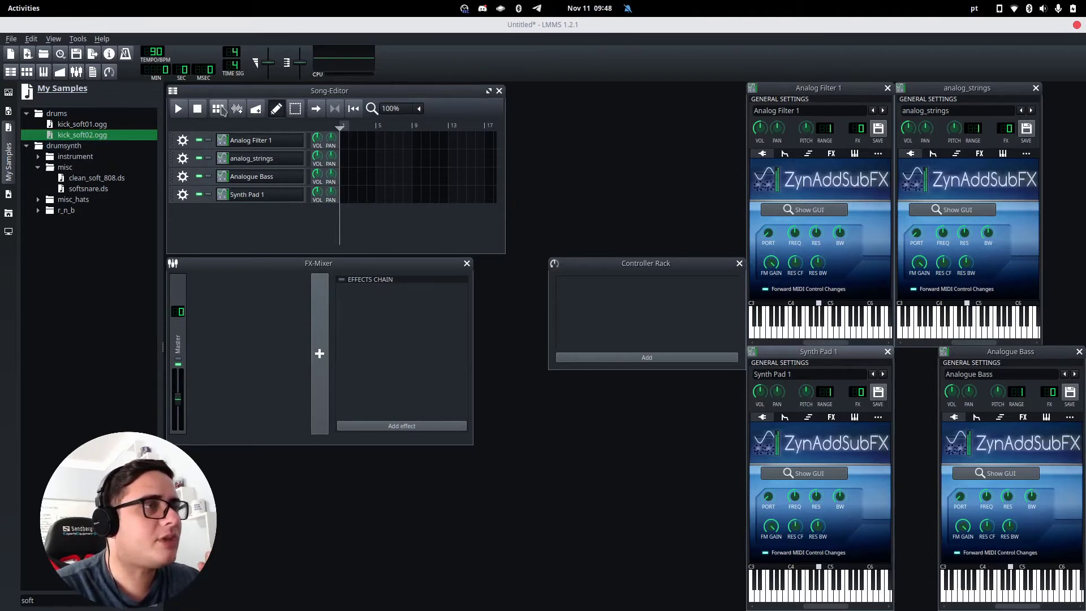
Add a beat/bassline track to the song, open it, and remove its Kicker and Synth Pad 1 instrument tracks
{"action": "left_click", "coordinate": [221, 110]}
{"action": "left_click", "coordinate": [261, 218]}
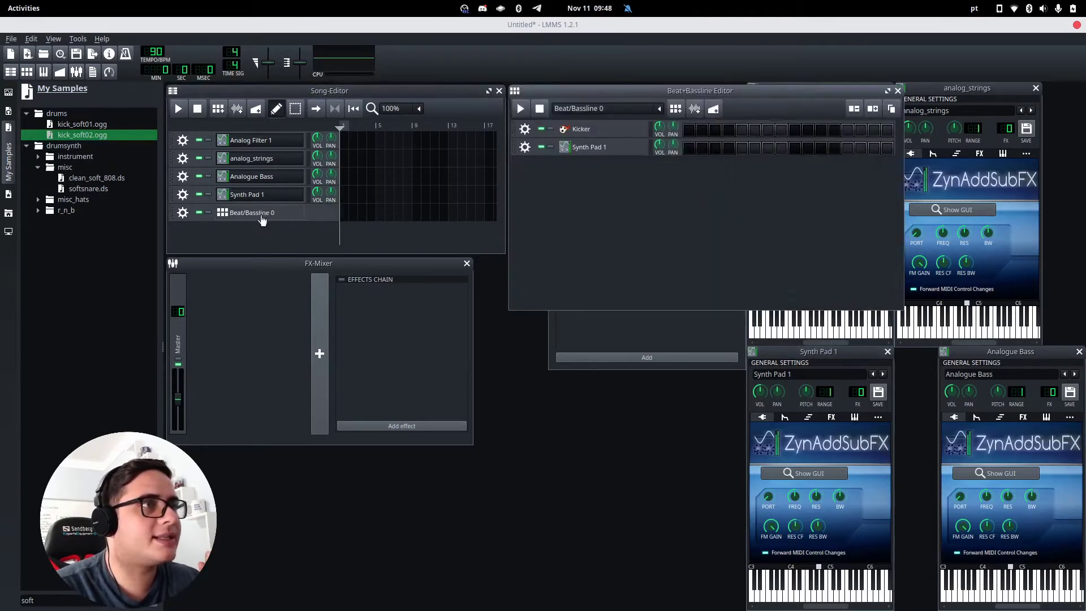
{"action": "left_click", "coordinate": [525, 130]}
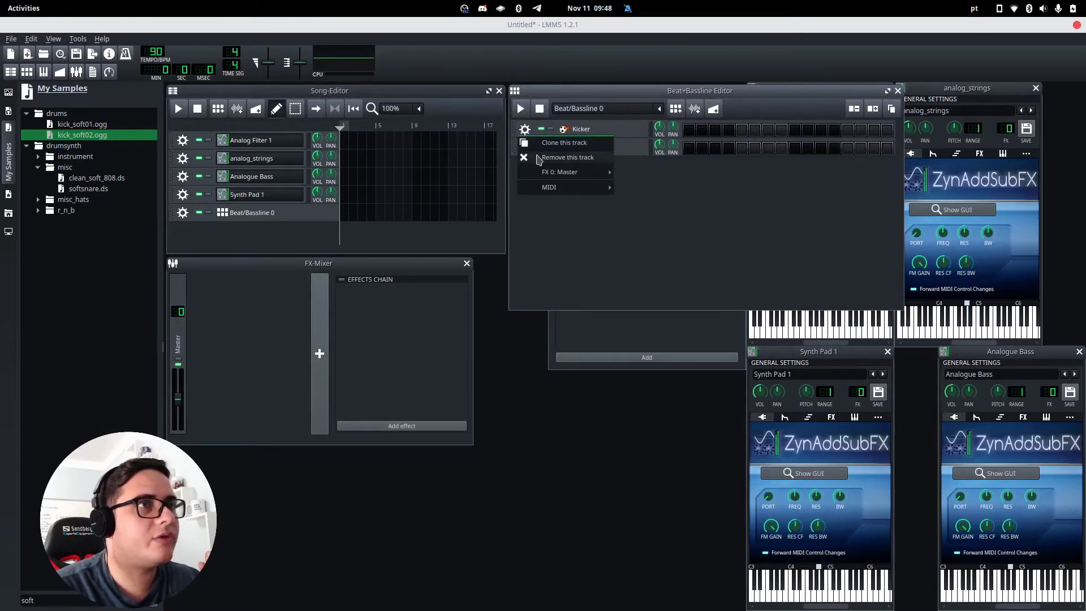
{"action": "left_click", "coordinate": [538, 158]}
{"action": "left_click", "coordinate": [525, 131]}
{"action": "left_click", "coordinate": [541, 157]}
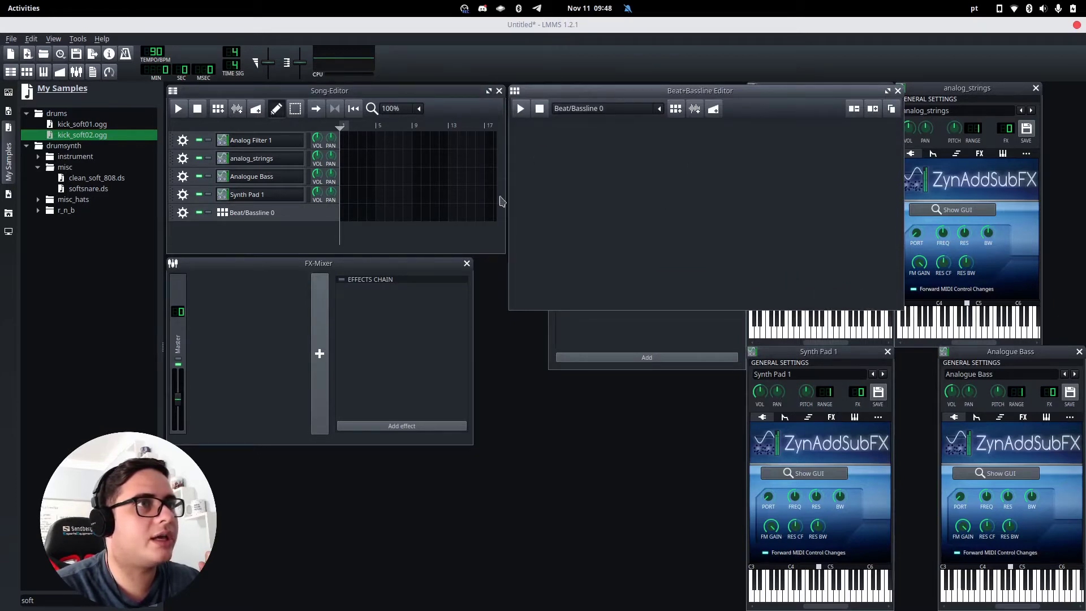
Add the kick_soft02.ogg and softsnare.ds samples as tracks in the Beat/Bassline 0 pattern, auditioning the snare first
{"action": "left_click_drag", "start_coordinate": [110, 136], "coordinate": [557, 165]}
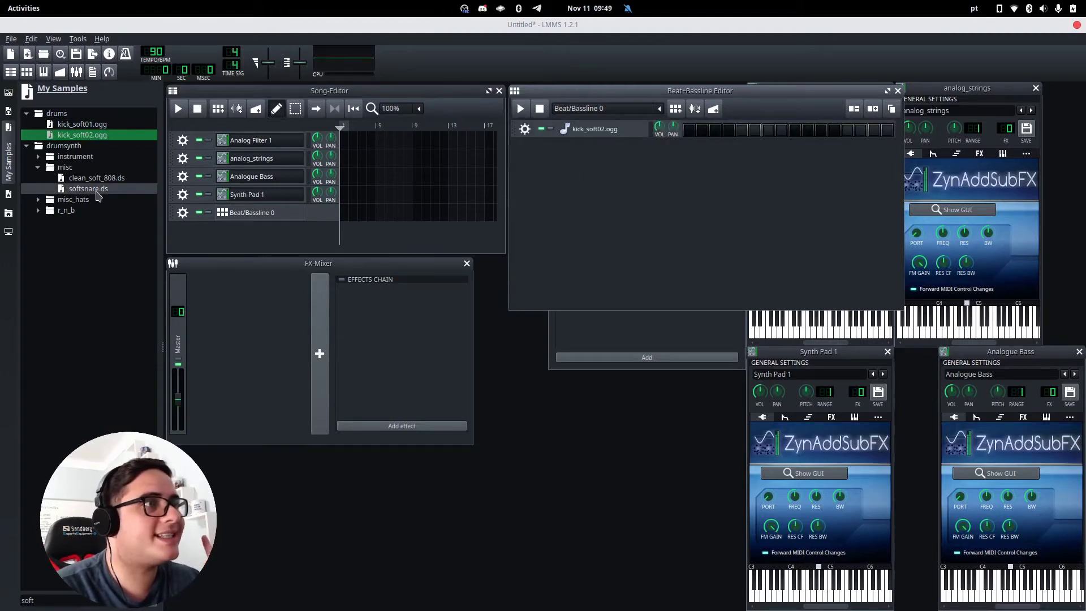
{"action": "left_click", "coordinate": [98, 192]}
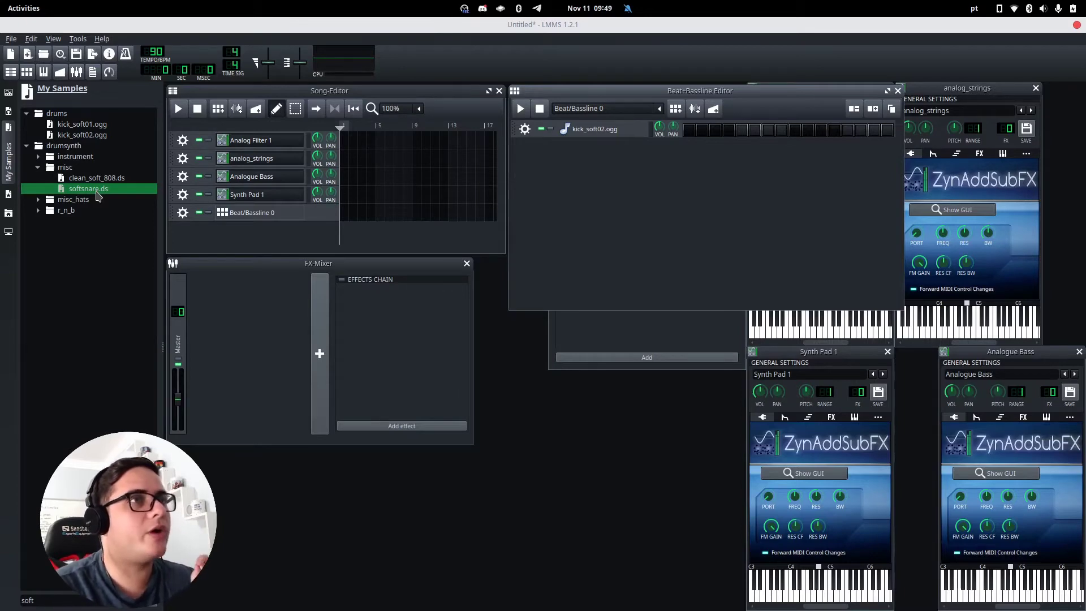
{"action": "left_click_drag", "start_coordinate": [97, 195], "coordinate": [617, 249]}
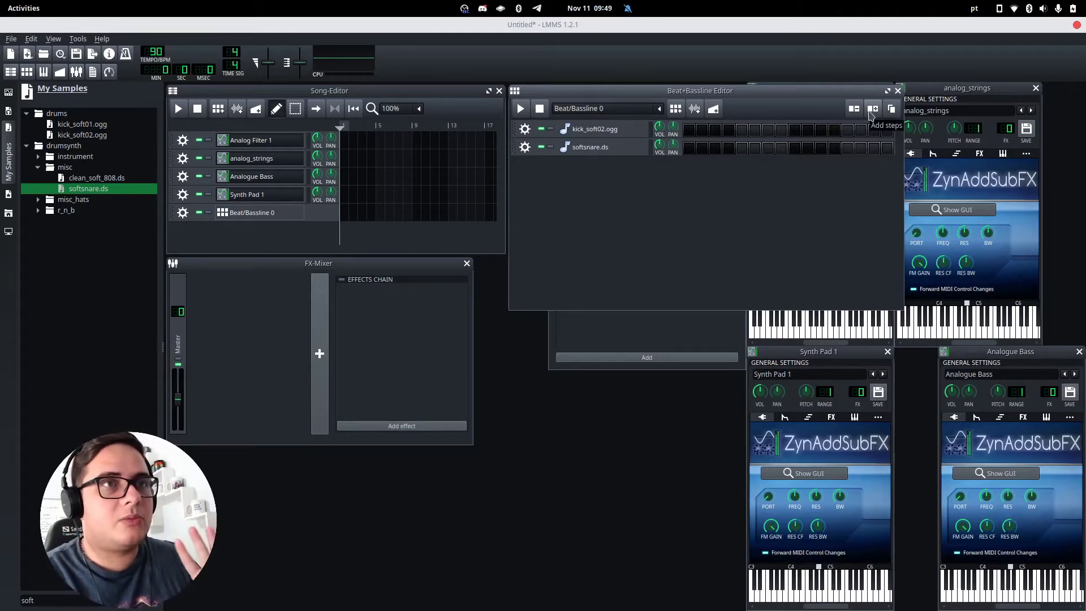
Extend Beat/Bassline 0 to 32 steps, with kicks on steps 1, 9, 17, 25, 28, 31 and snares on 5, 13, 21, 29
{"action": "left_click", "coordinate": [871, 113]}
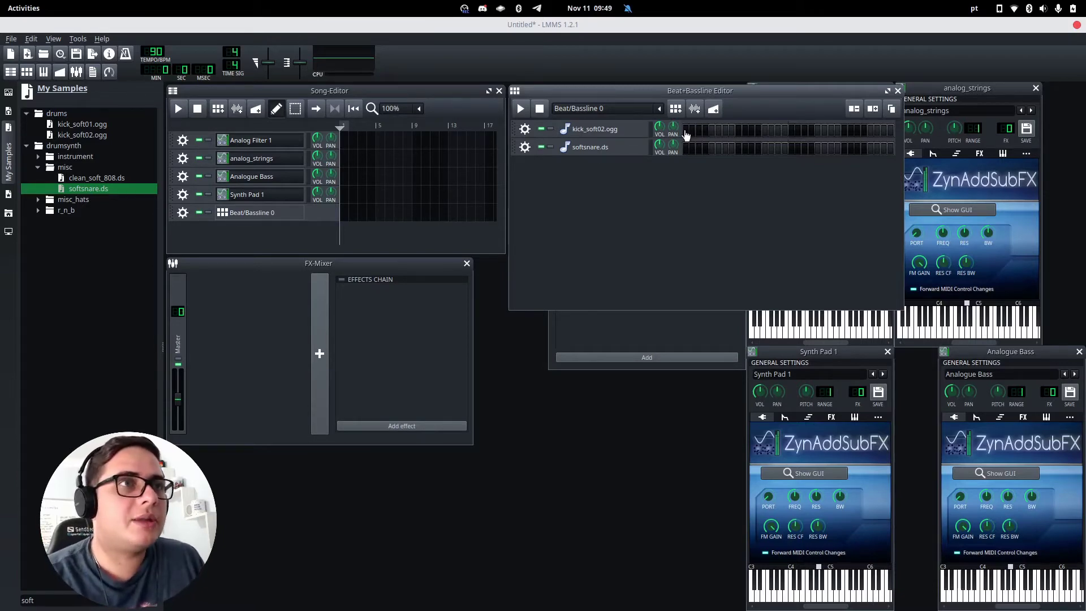
{"action": "left_click", "coordinate": [712, 148]}
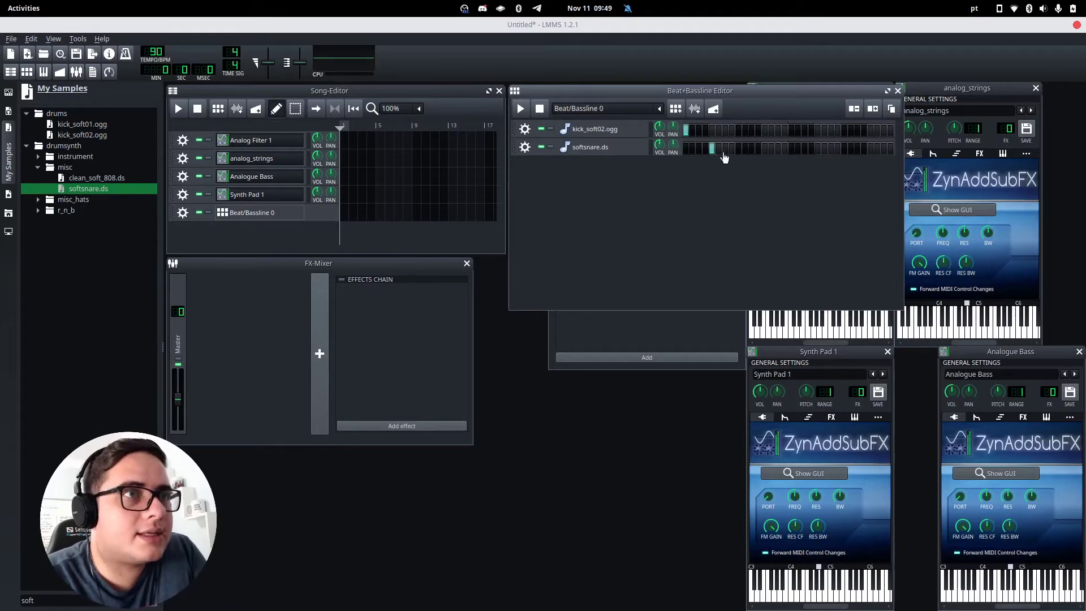
{"action": "left_click", "coordinate": [739, 131]}
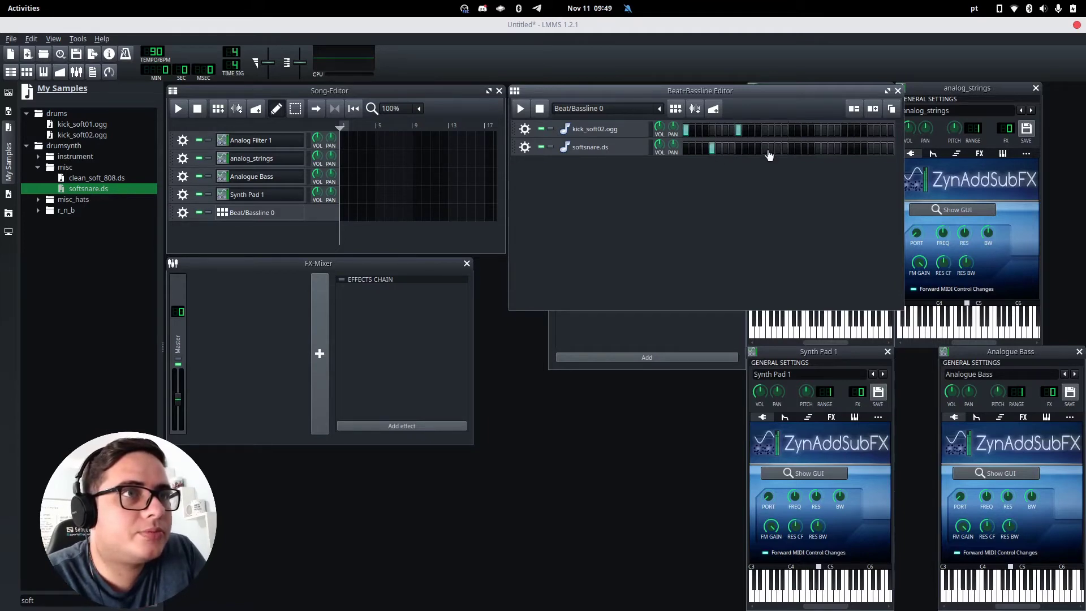
{"action": "left_click", "coordinate": [765, 148]}
{"action": "left_click", "coordinate": [791, 131]}
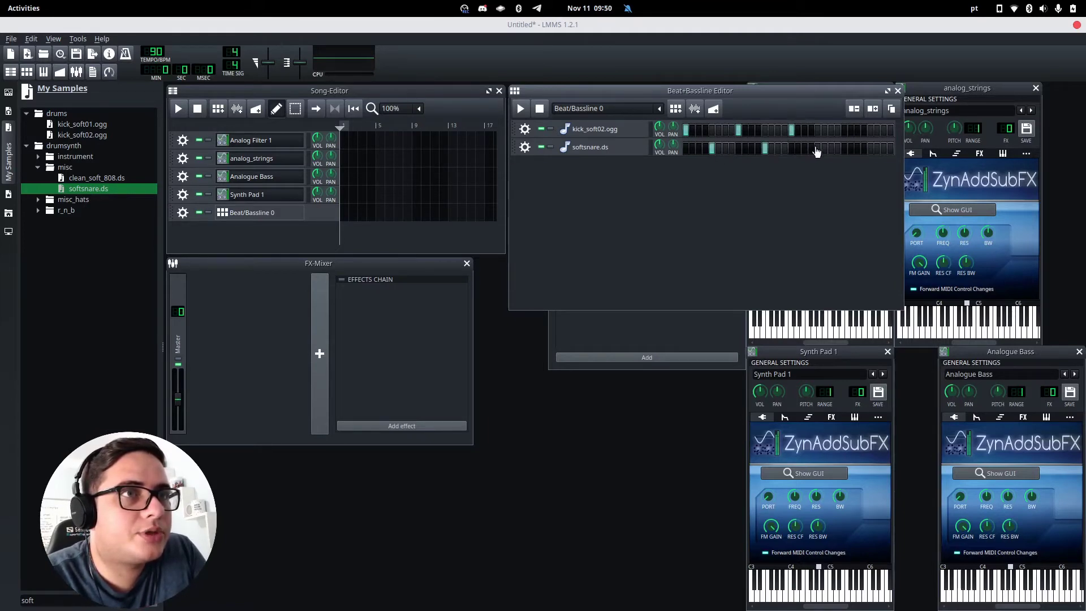
{"action": "left_click", "coordinate": [817, 149]}
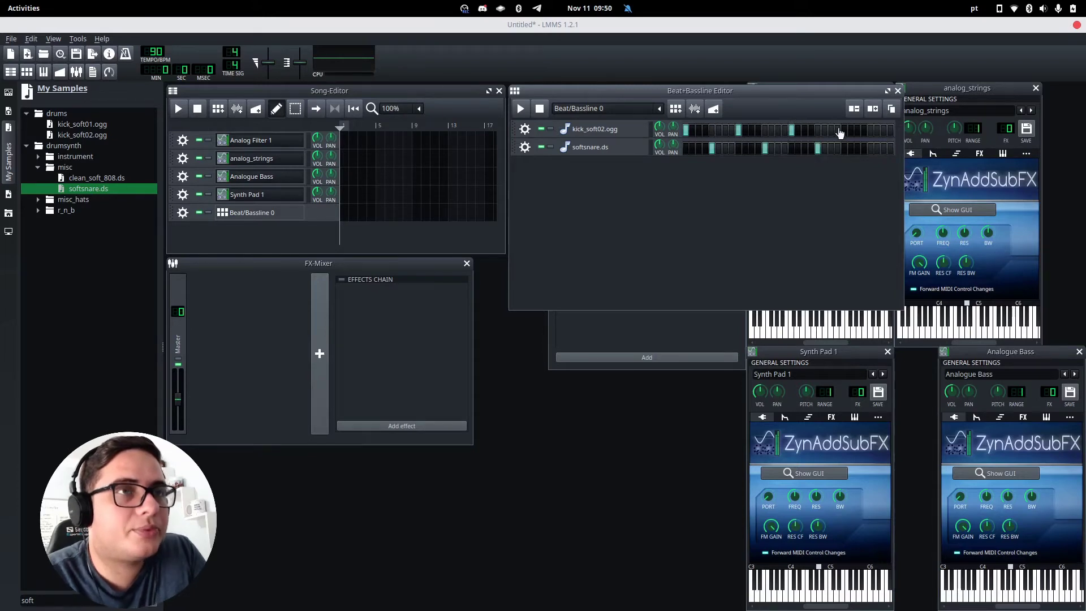
{"action": "left_click", "coordinate": [843, 131]}
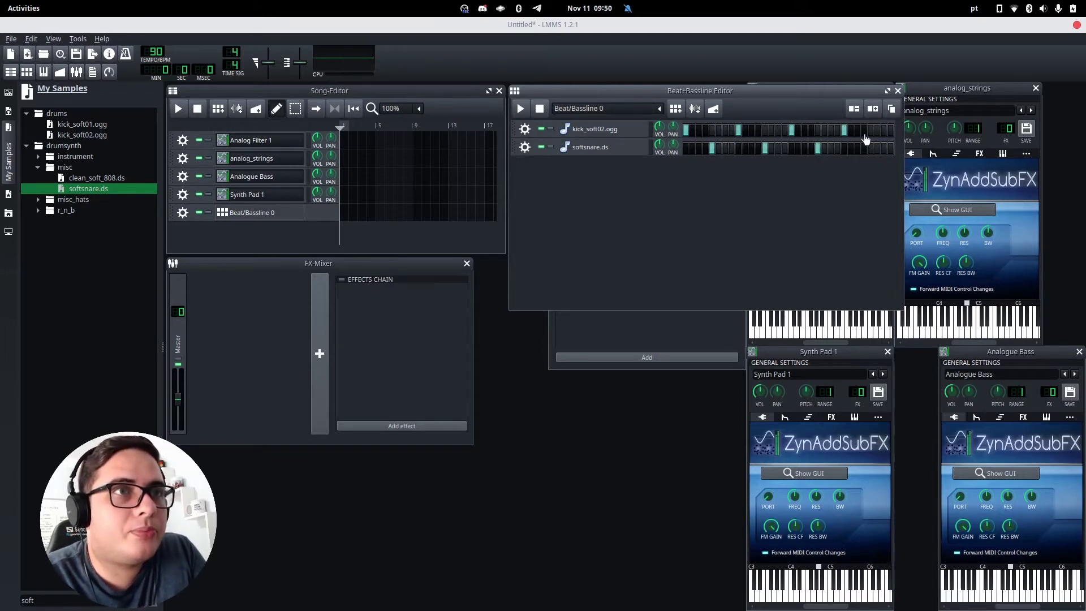
{"action": "left_click", "coordinate": [864, 130]}
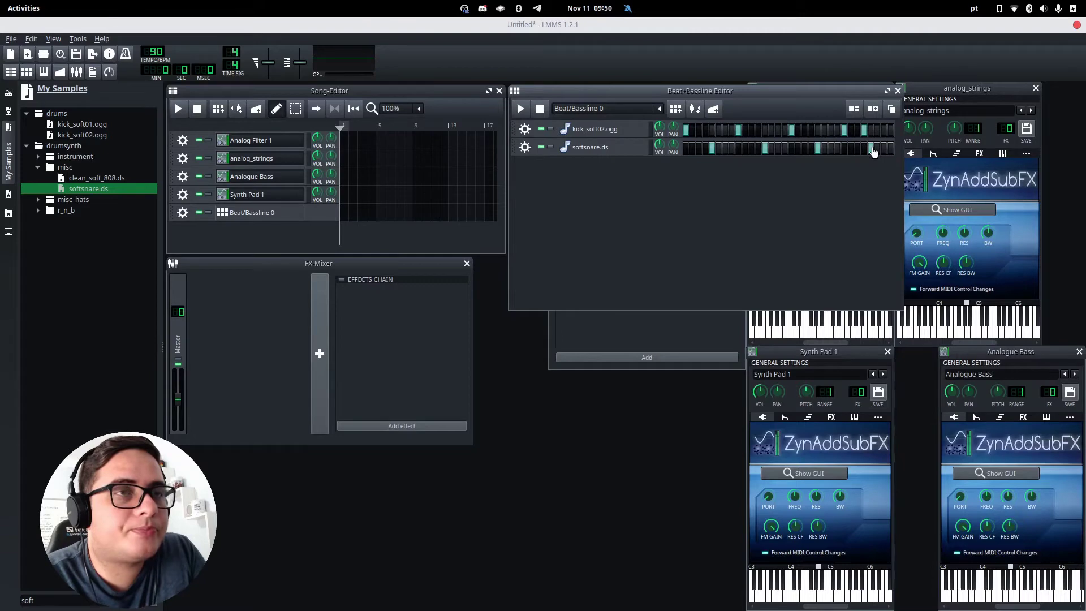
{"action": "left_click", "coordinate": [872, 149]}
{"action": "left_click", "coordinate": [883, 131]}
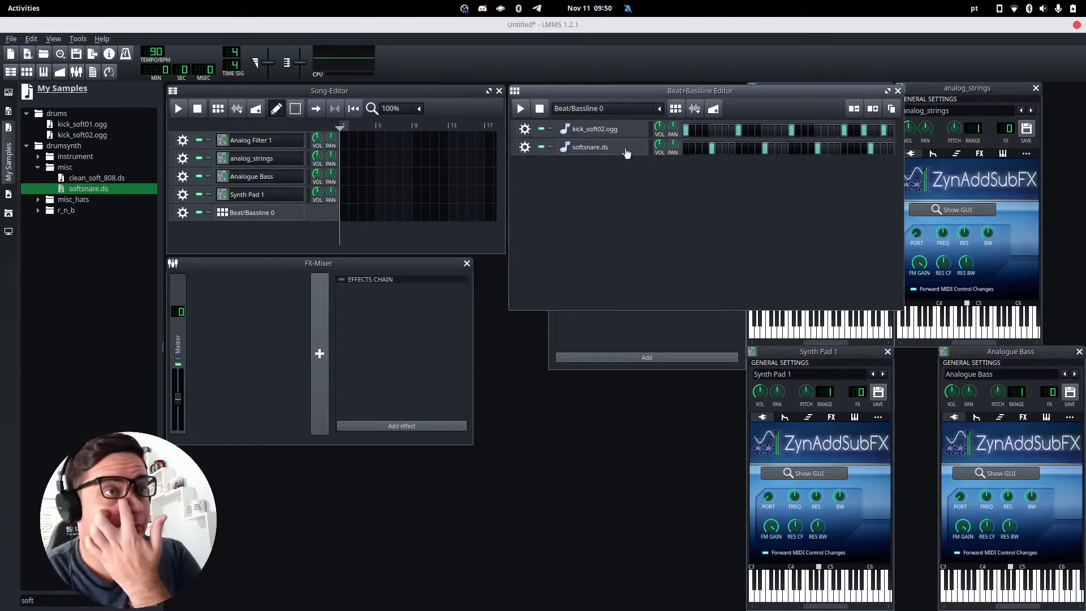
Play back the drum pattern, add an extra kick on step 12, and listen to it again
{"action": "left_click", "coordinate": [520, 108]}
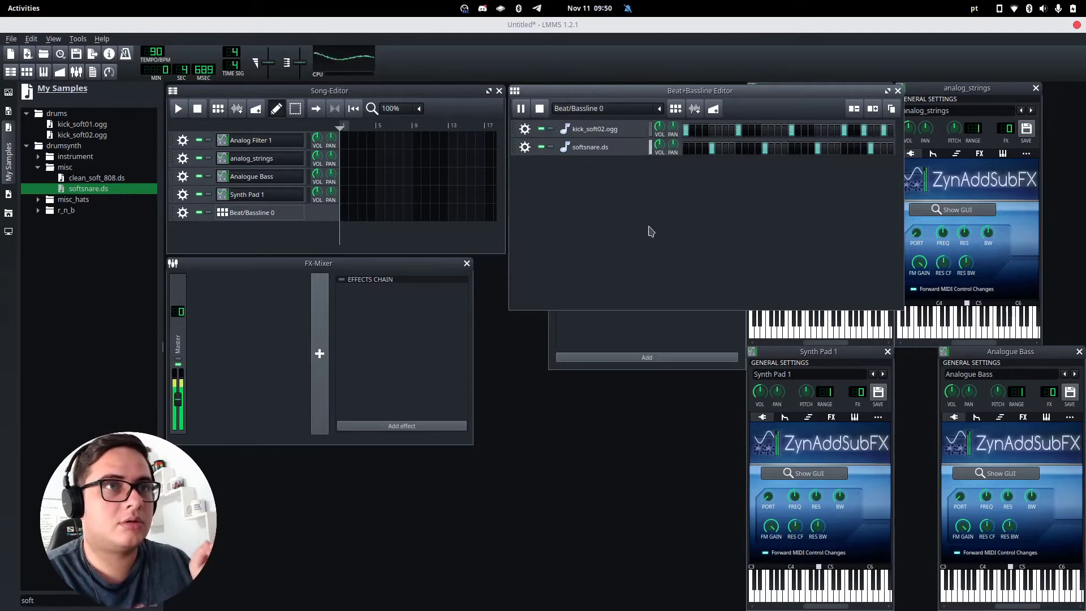
{"action": "key", "text": "space"}
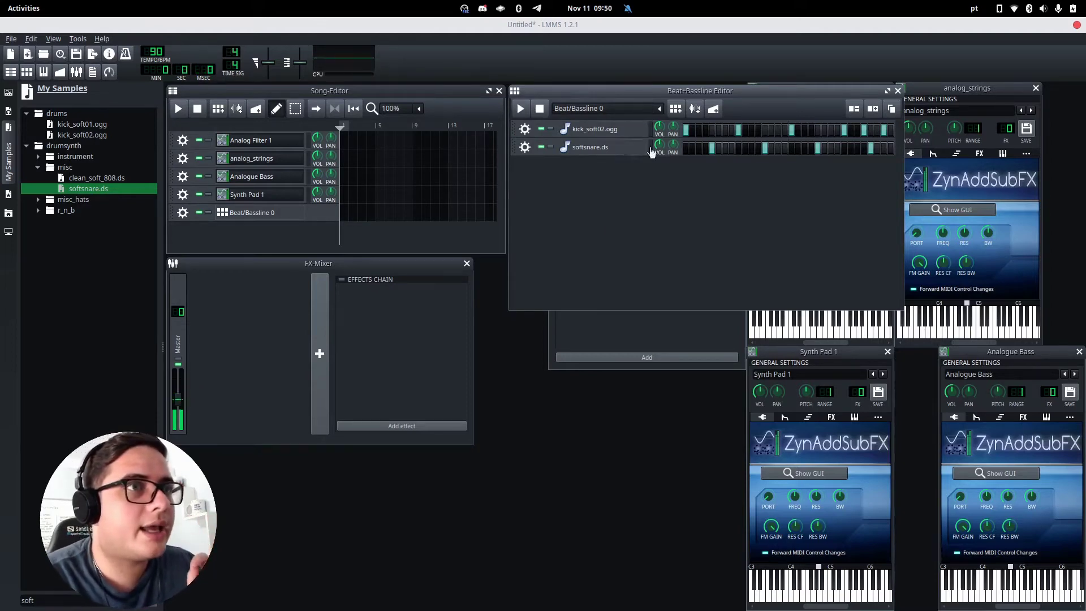
{"action": "left_click", "coordinate": [758, 130]}
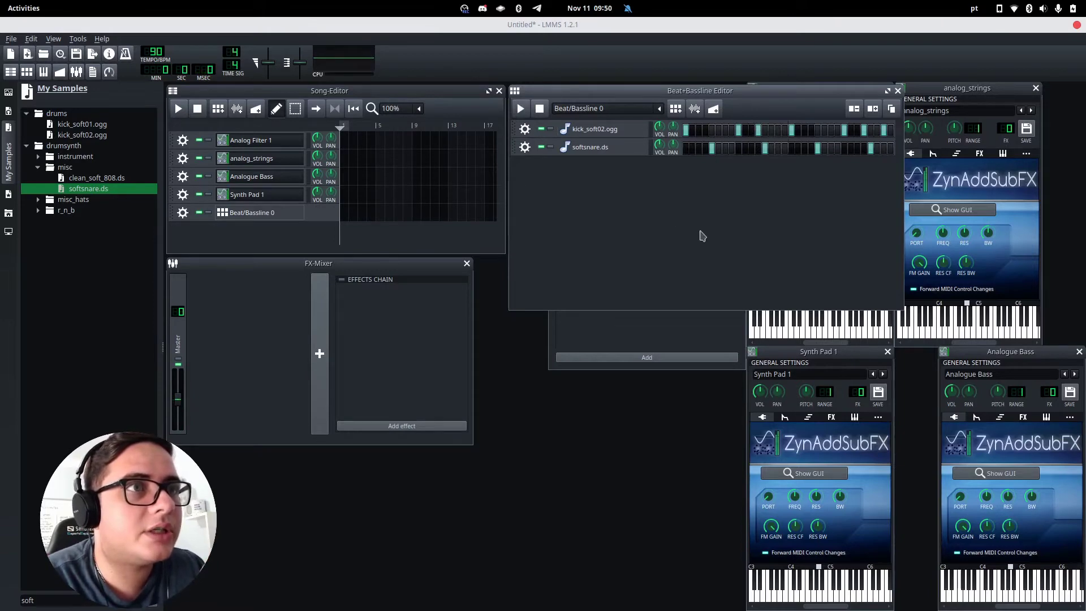
{"action": "key", "text": "space"}
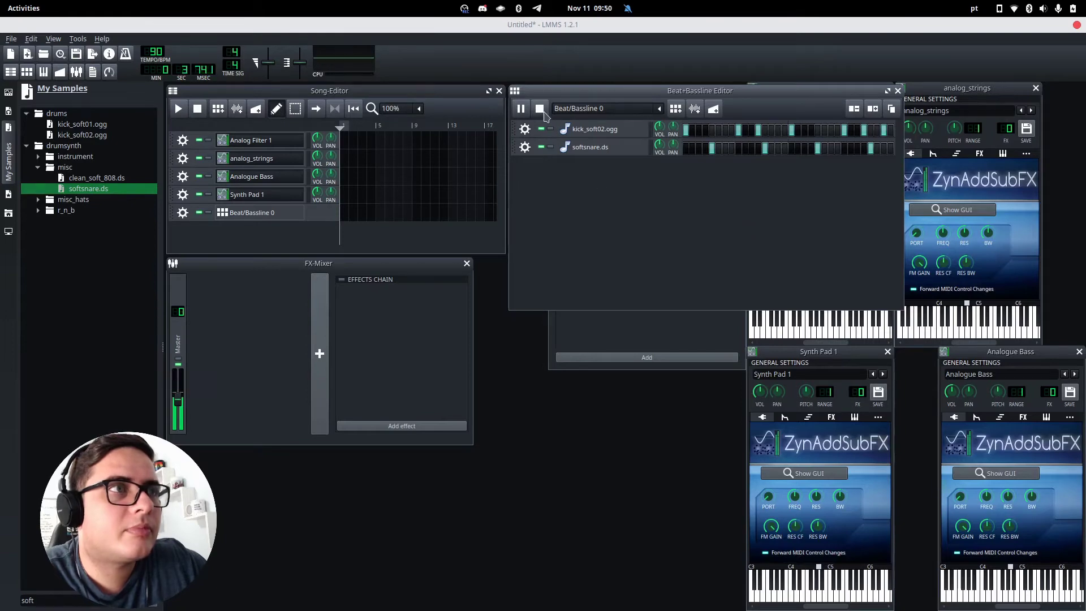
{"action": "left_click", "coordinate": [539, 109]}
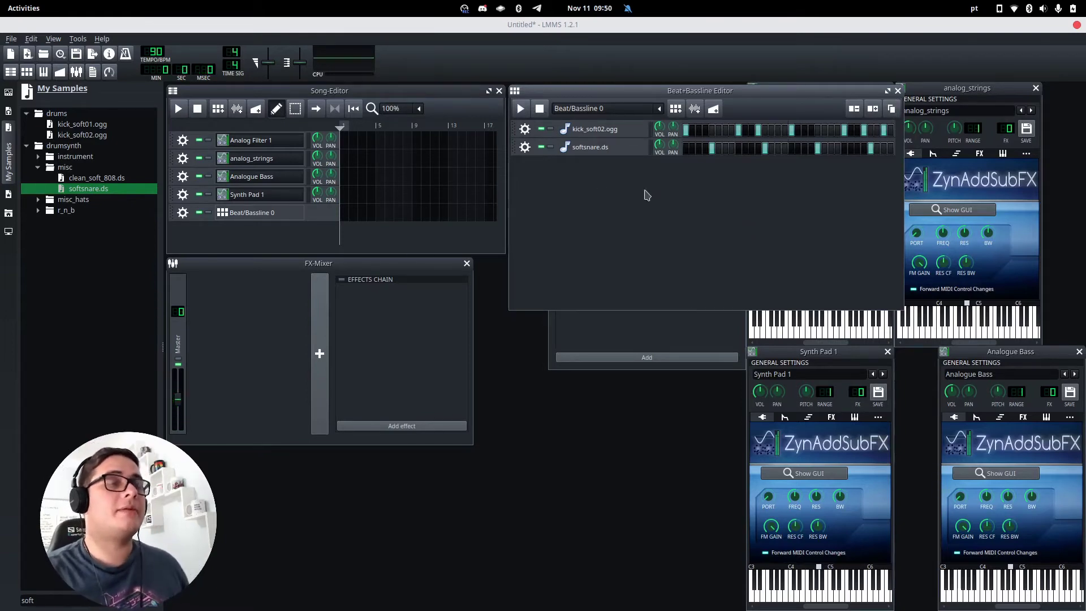
Add a second beat/bassline with a fill of softsnare.ds hits on steps 12, 13 and 15, and play it back
{"action": "left_click", "coordinate": [675, 111]}
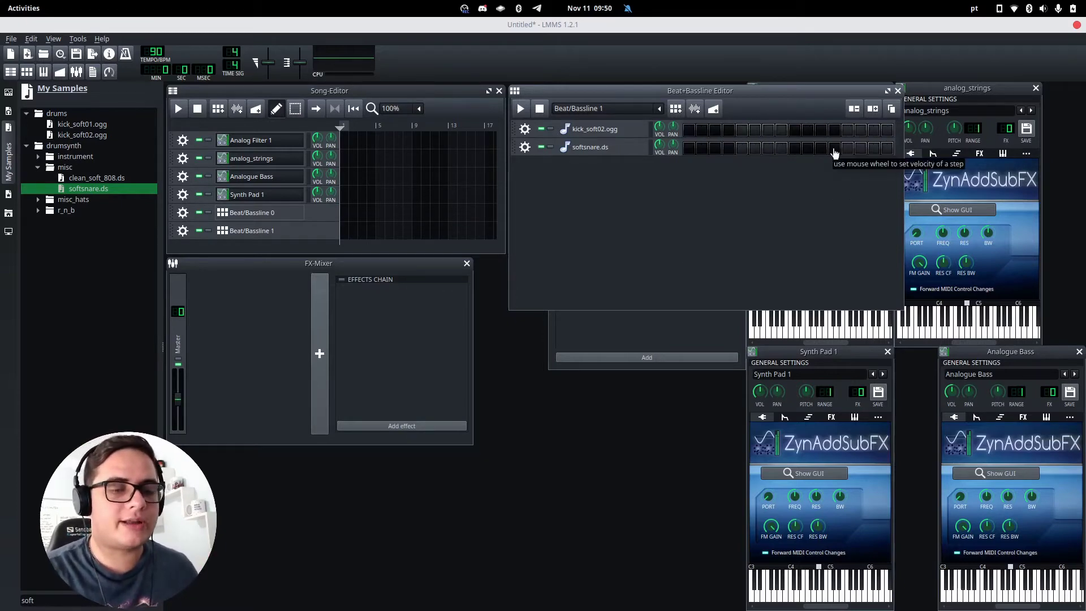
{"action": "left_click", "coordinate": [834, 150]}
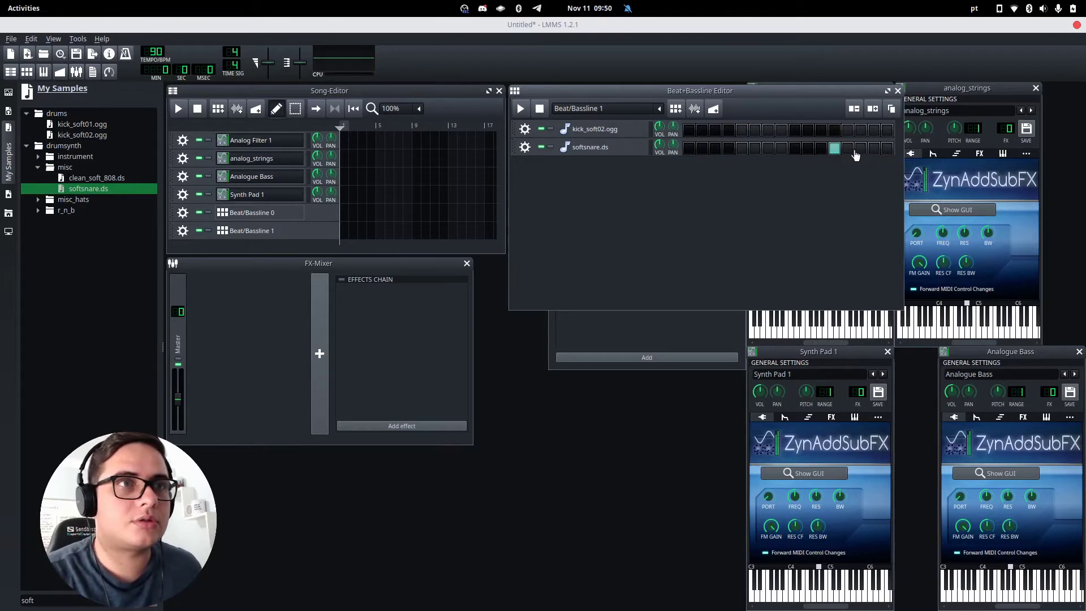
{"action": "left_click", "coordinate": [847, 149]}
{"action": "left_click", "coordinate": [874, 148]}
{"action": "left_click", "coordinate": [520, 108]}
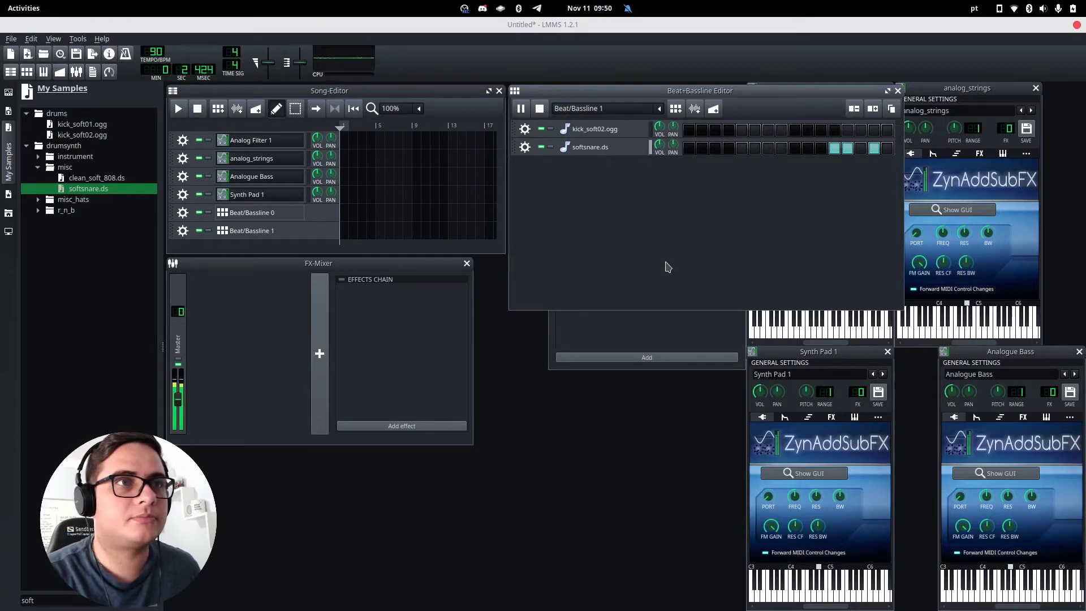
{"action": "left_click", "coordinate": [540, 108]}
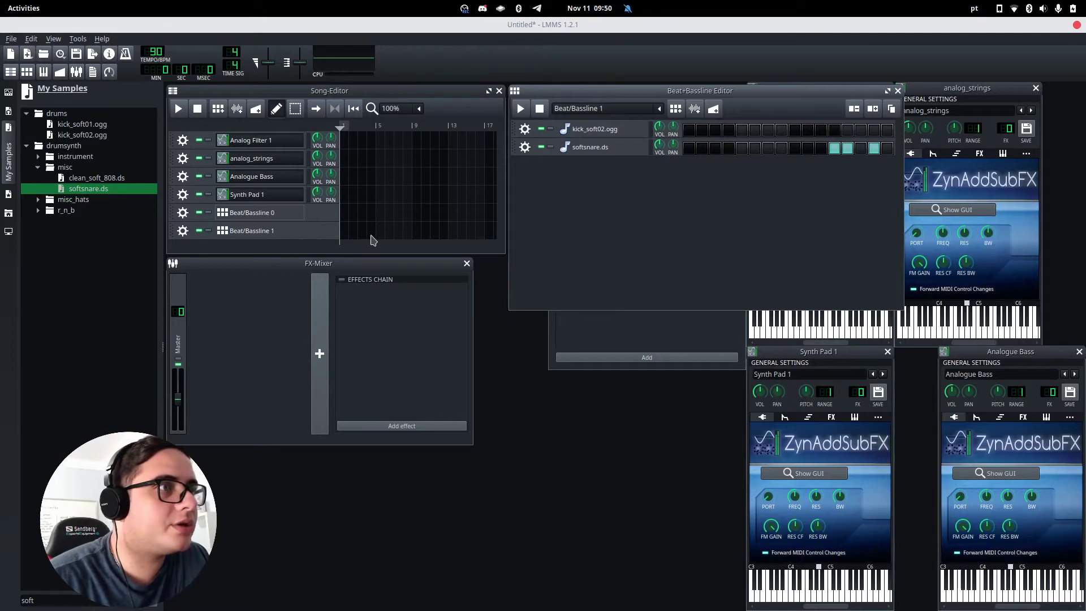
Place the Beat/Bassline 1 fill at bar 4 of the song and Beat/Bassline 0 blocks at bars 5 and 7
{"action": "left_click", "coordinate": [371, 231]}
{"action": "left_click", "coordinate": [385, 213]}
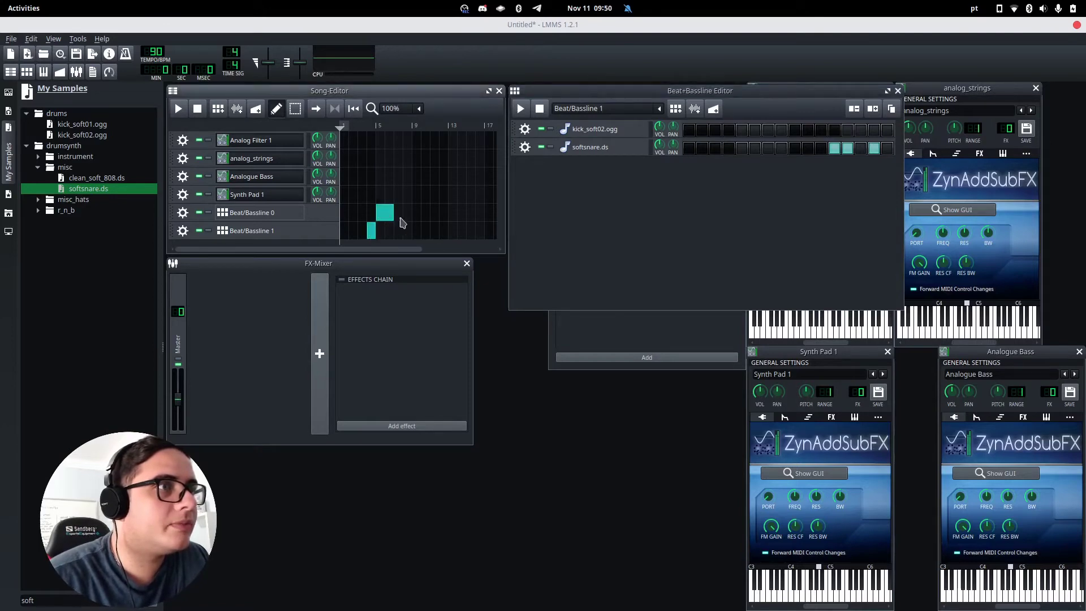
{"action": "left_click", "coordinate": [401, 214]}
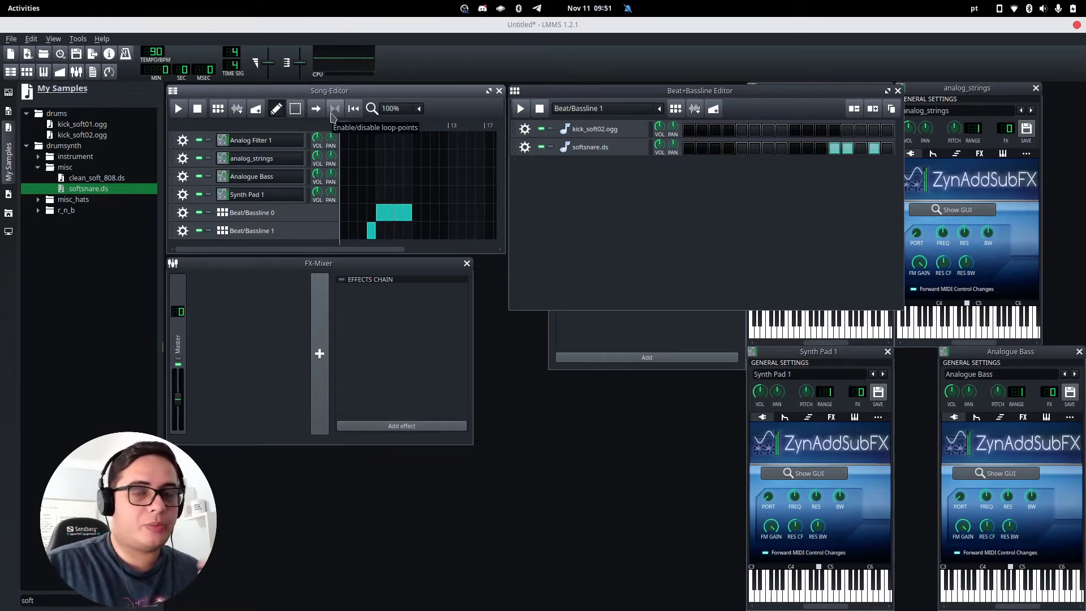
Enable the song's loop points, set the loop to end at bar 9, and play back the looped section
{"action": "left_click", "coordinate": [334, 111]}
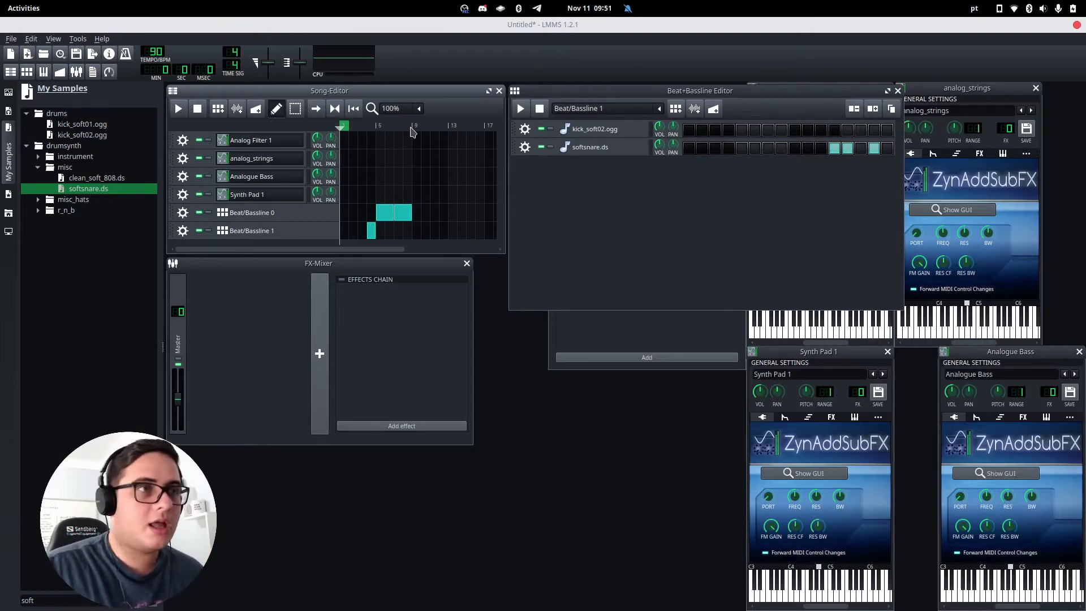
{"action": "right_click", "coordinate": [415, 129]}
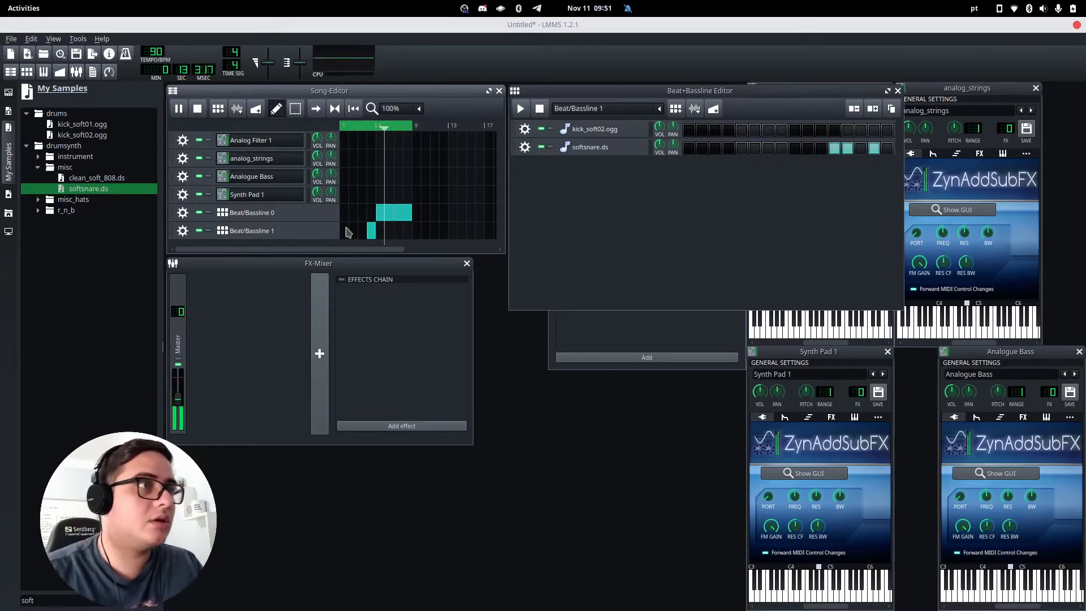
{"action": "key", "text": "space"}
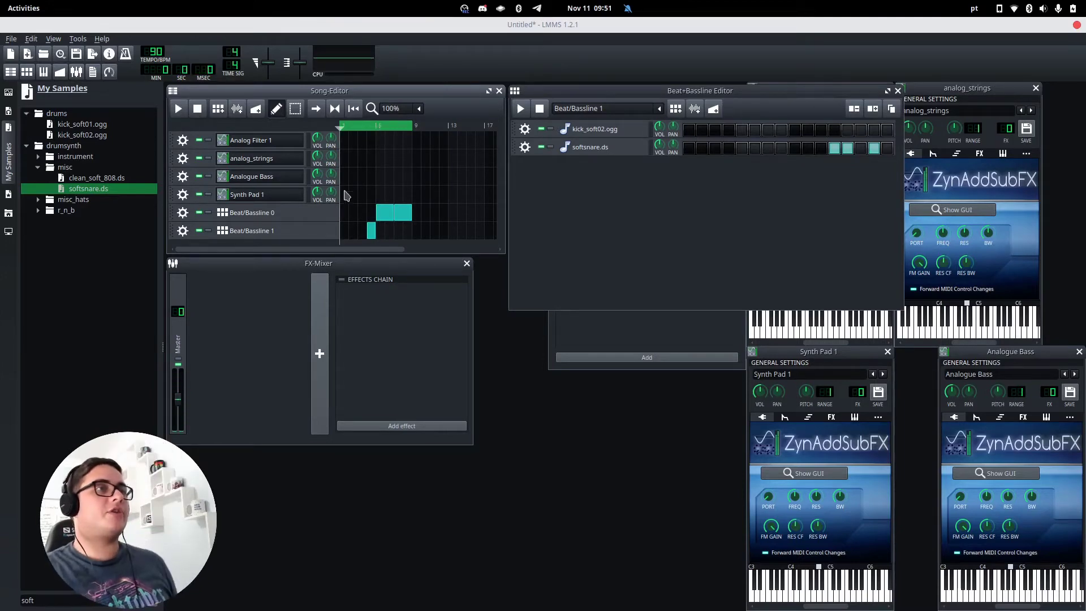
Open the analog_strings instrument and audition several low notes on its keyboard
{"action": "left_click", "coordinate": [275, 160]}
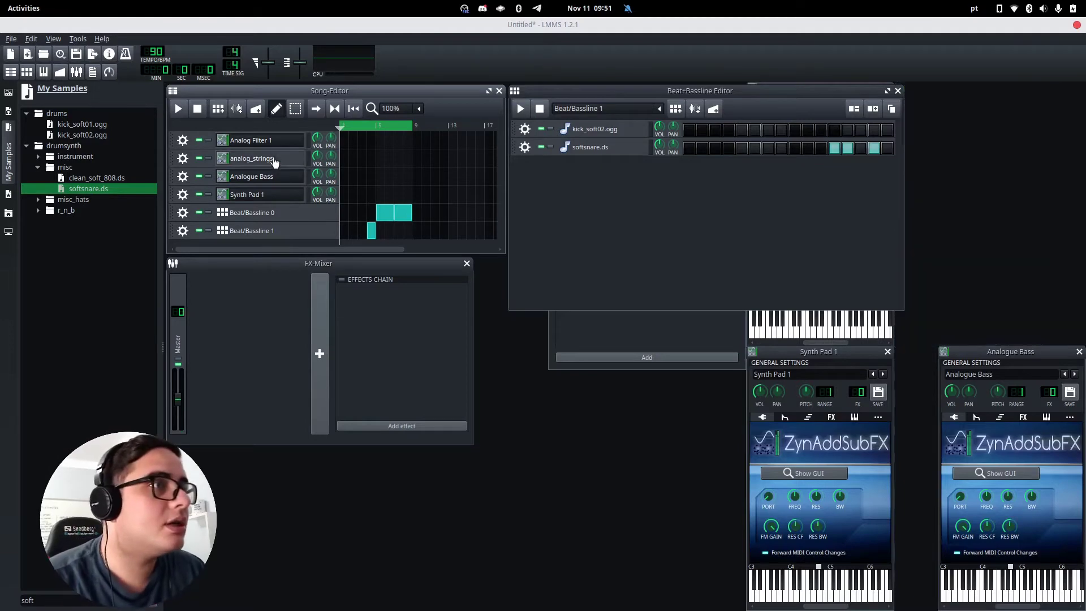
{"action": "left_click", "coordinate": [274, 160]}
{"action": "left_click", "coordinate": [928, 333]}
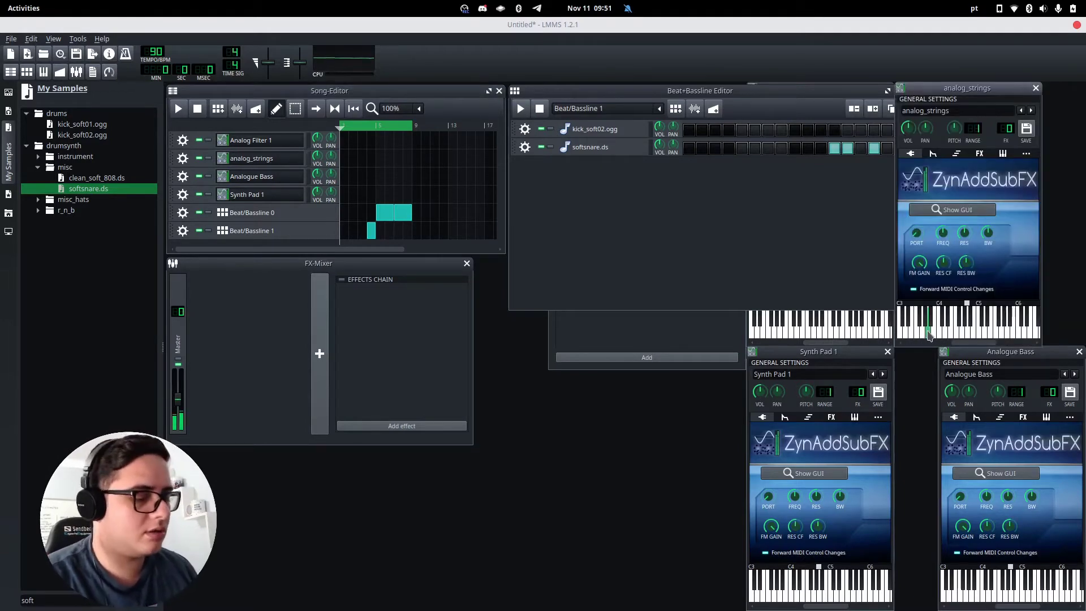
{"action": "left_click", "coordinate": [951, 336]}
{"action": "left_click", "coordinate": [934, 335]}
{"action": "left_click", "coordinate": [921, 335]}
{"action": "left_click", "coordinate": [918, 337]}
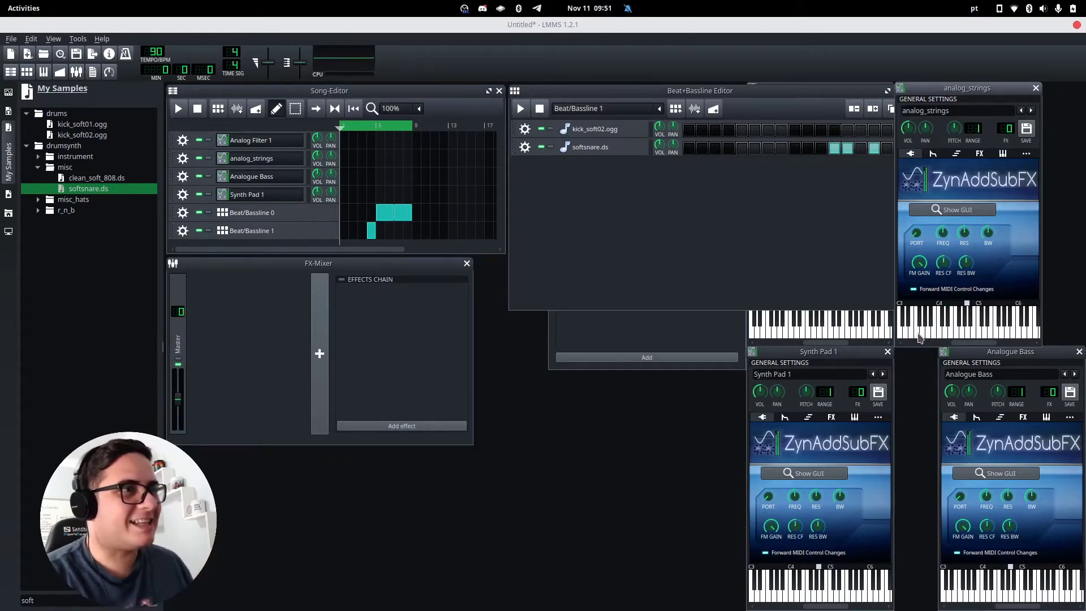
Look over the arrangement of the finished Synthetic Nights of a Dreaming Suine project and return to the untitled song
{"action": "key", "text": "super"}
{"action": "left_click", "coordinate": [356, 239]}
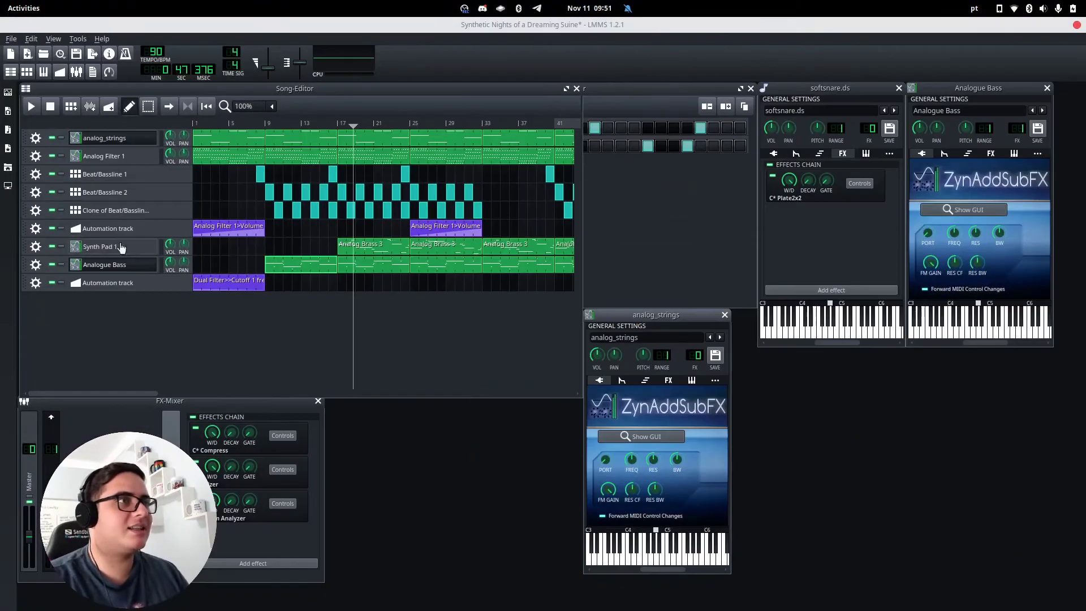
{"action": "key", "text": "super"}
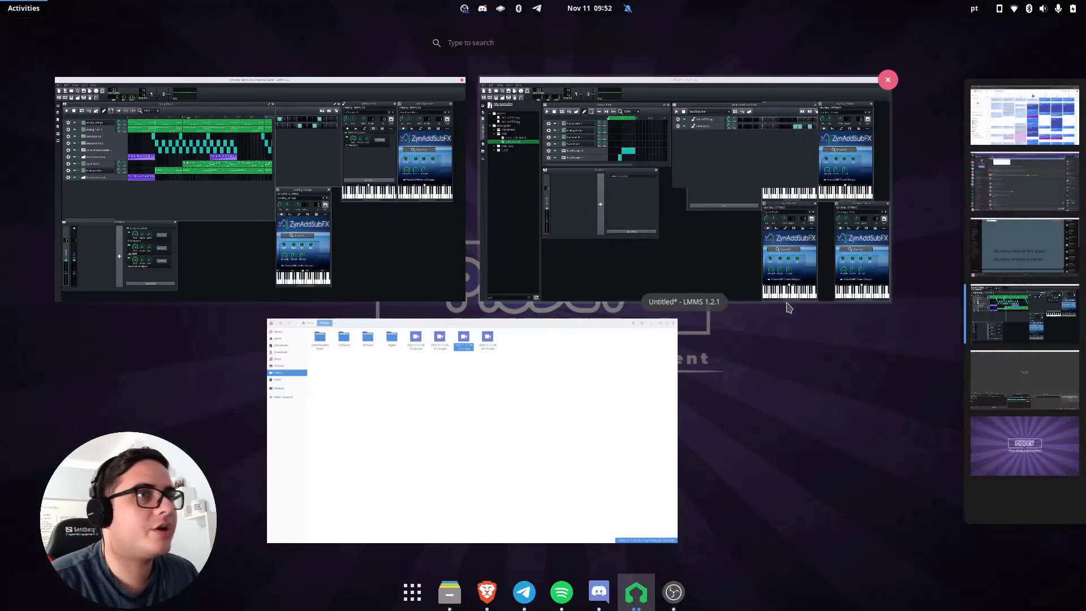
{"action": "left_click", "coordinate": [679, 258]}
Create an analog_strings pattern at bar 1, enter a one-bar C3 note in the maximized Piano-Roll, and play it back
{"action": "double_click", "coordinate": [344, 152]}
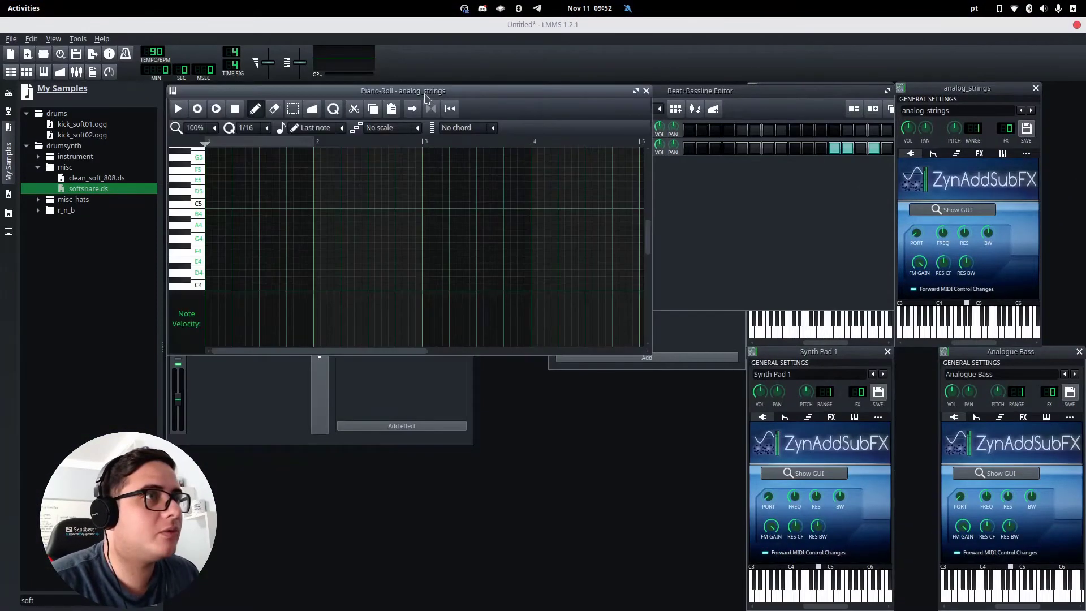
{"action": "double_click", "coordinate": [428, 97]}
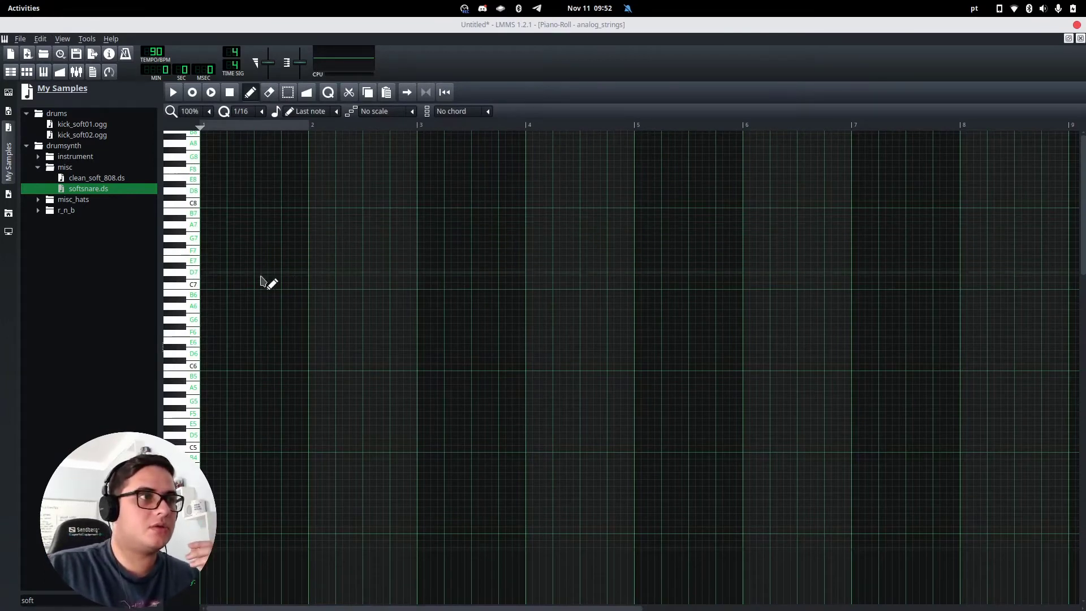
{"action": "scroll", "coordinate": [210, 453], "scroll_direction": "down", "scroll_amount": 2}
{"action": "scroll", "coordinate": [213, 458], "scroll_direction": "down", "scroll_amount": 1}
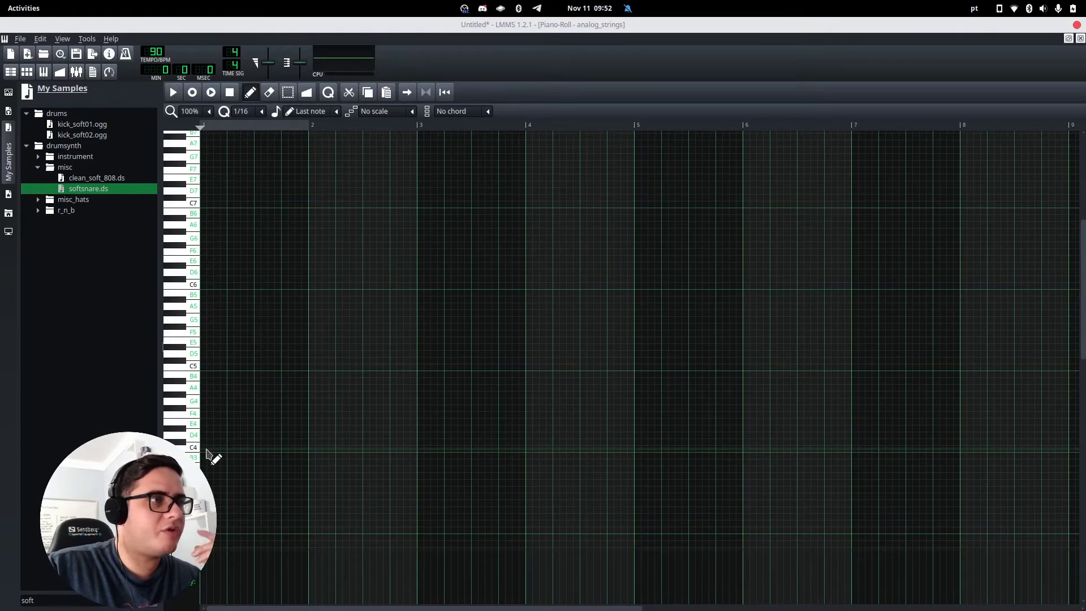
{"action": "left_click", "coordinate": [206, 450]}
{"action": "left_click_drag", "start_coordinate": [216, 459], "coordinate": [317, 550]}
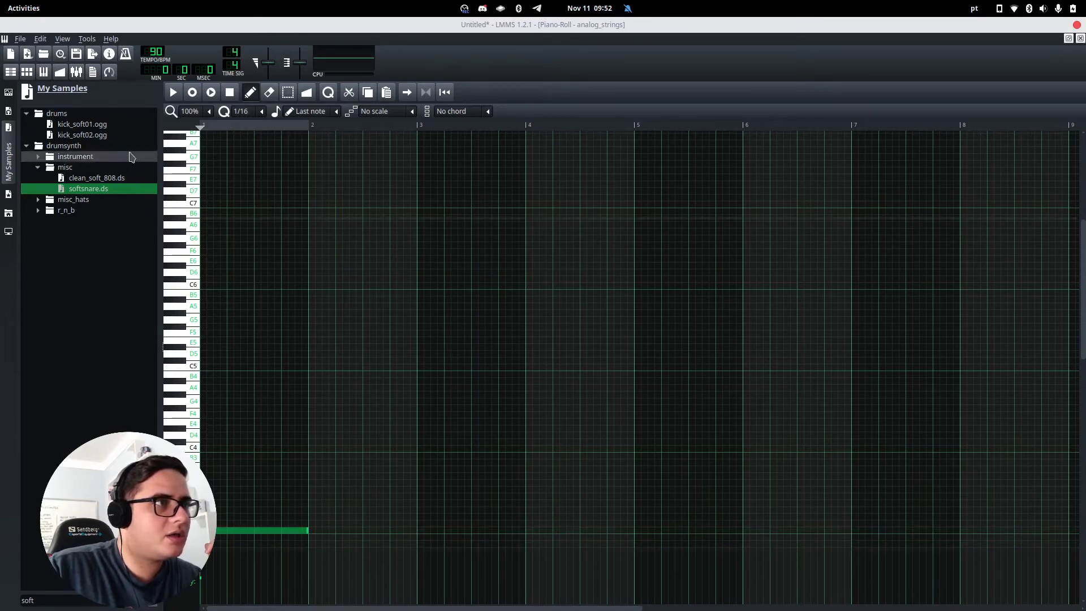
{"action": "left_click", "coordinate": [170, 93]}
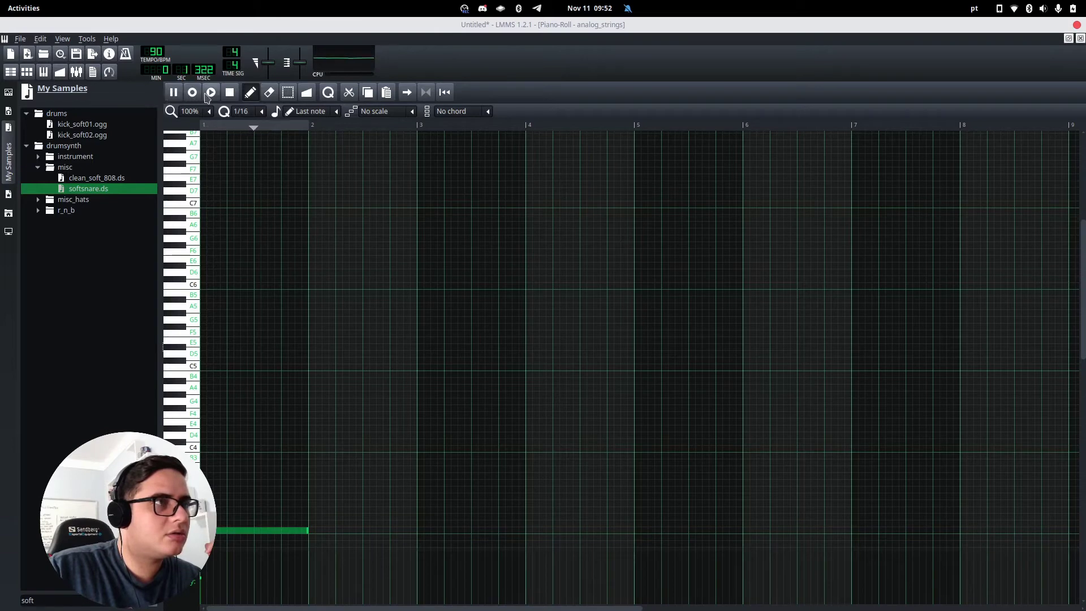
{"action": "left_click", "coordinate": [229, 93]}
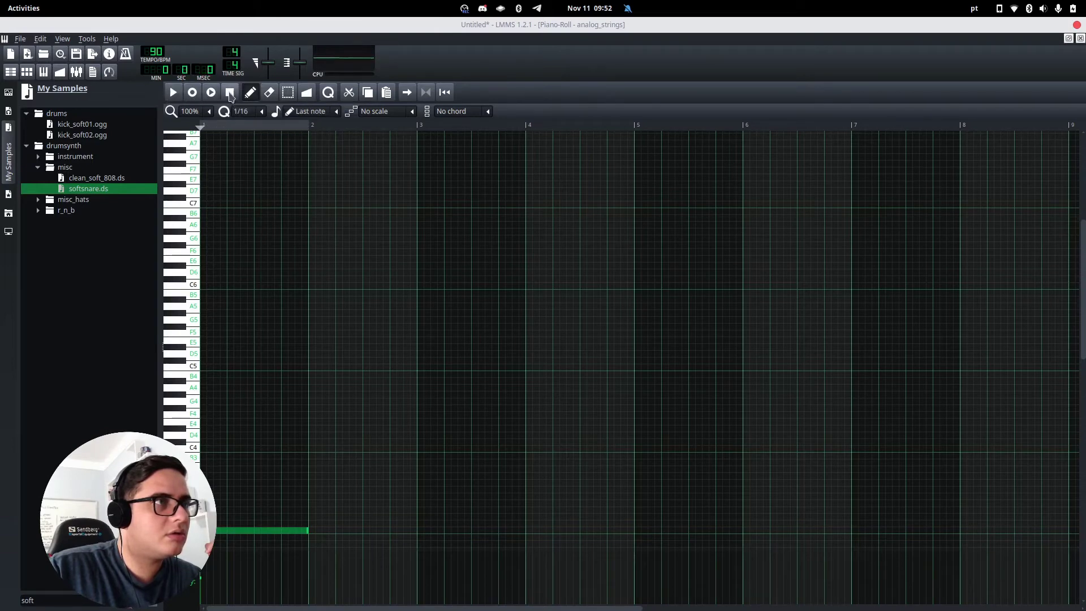
Add one-bar notes on A2, D3 and G2 at bars 2, 3 and 4 of the analog_strings pattern
{"action": "scroll", "coordinate": [337, 523], "scroll_direction": "down", "scroll_amount": 2}
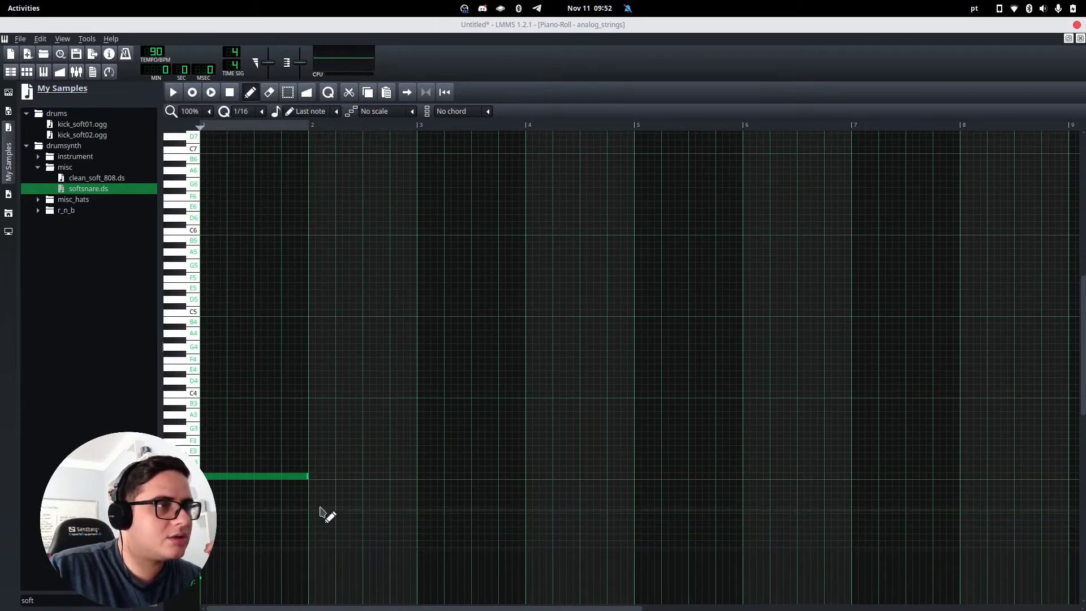
{"action": "left_click", "coordinate": [309, 498]}
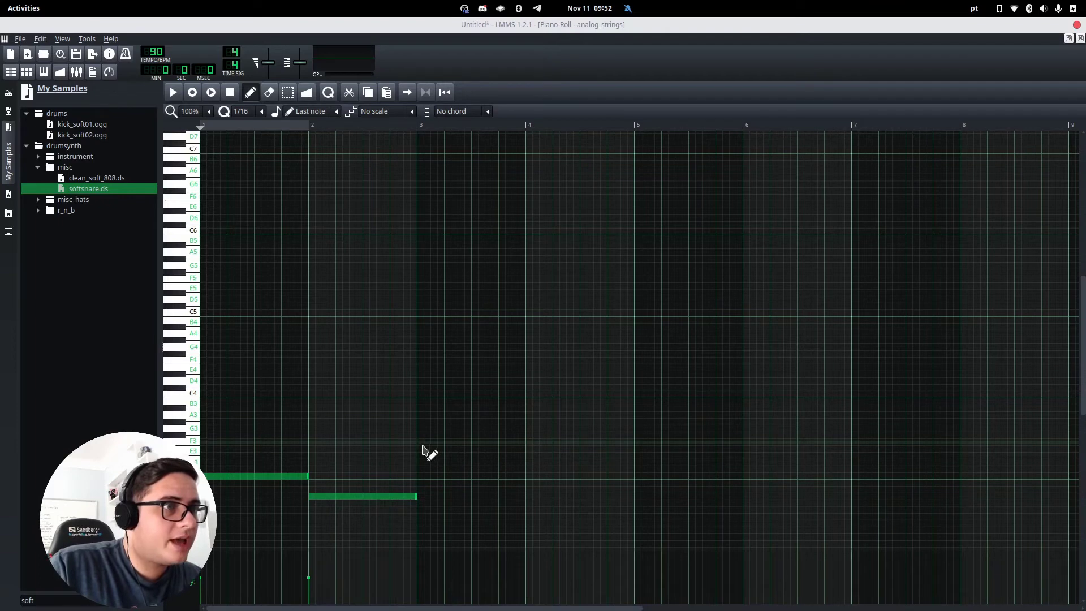
{"action": "left_click", "coordinate": [428, 443]}
{"action": "left_click_drag", "start_coordinate": [429, 442], "coordinate": [431, 462]}
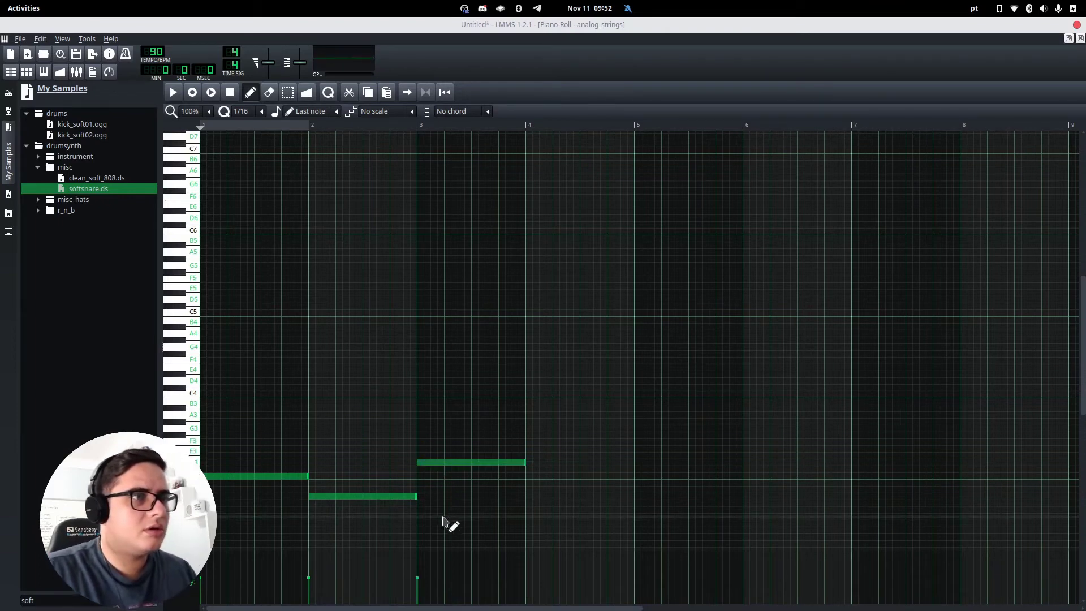
{"action": "left_click", "coordinate": [530, 510]}
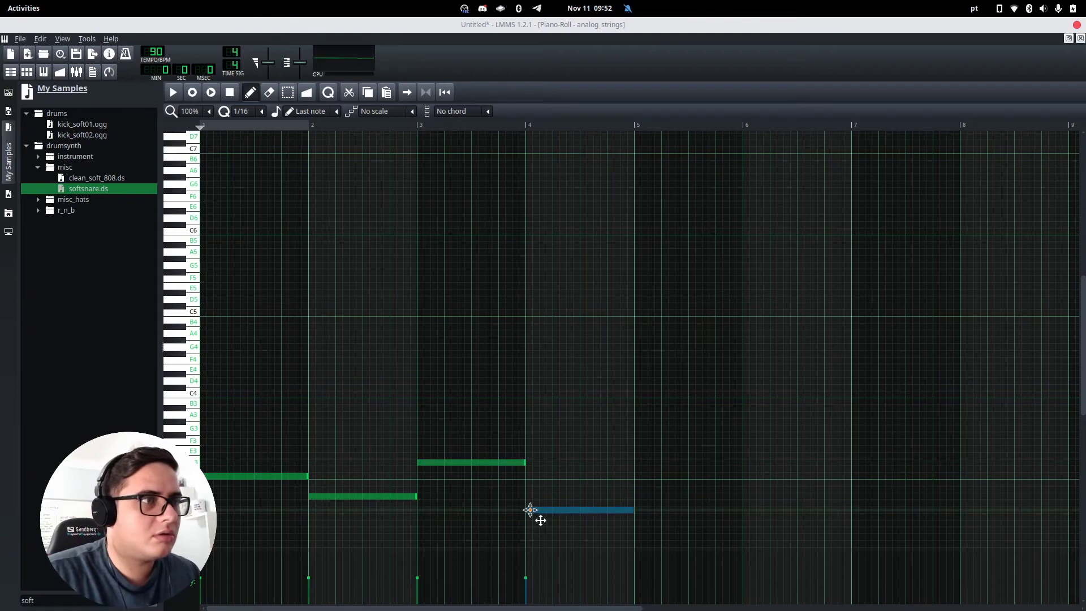
{"action": "left_click_drag", "start_coordinate": [530, 510], "coordinate": [529, 511]}
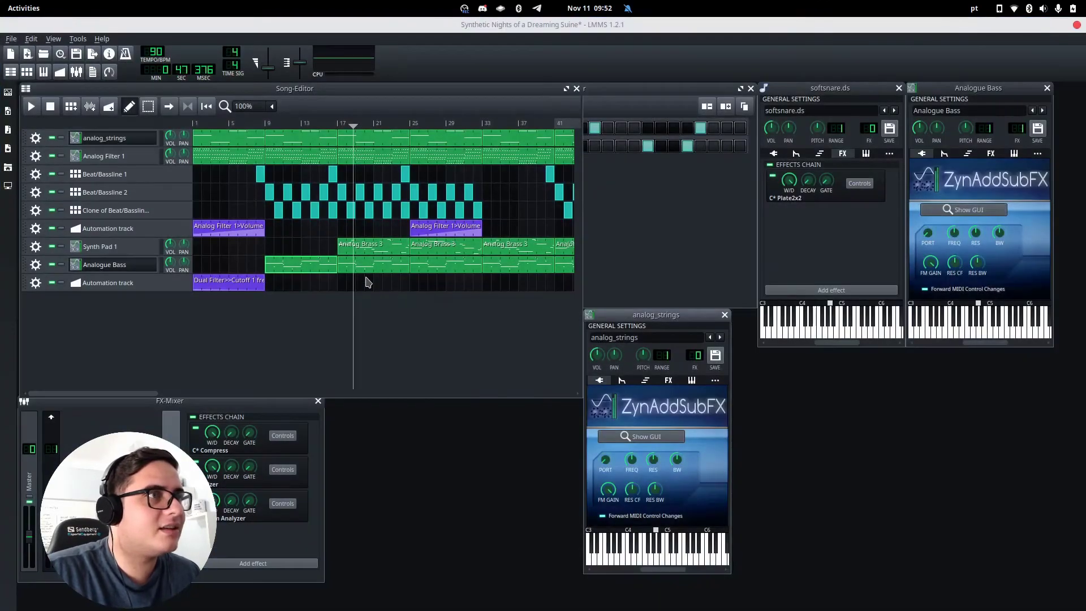
Check the finished project's analog_strings pattern, then erase the last three trial notes and delete the trial pattern from the untitled song
{"action": "double_click", "coordinate": [225, 144]}
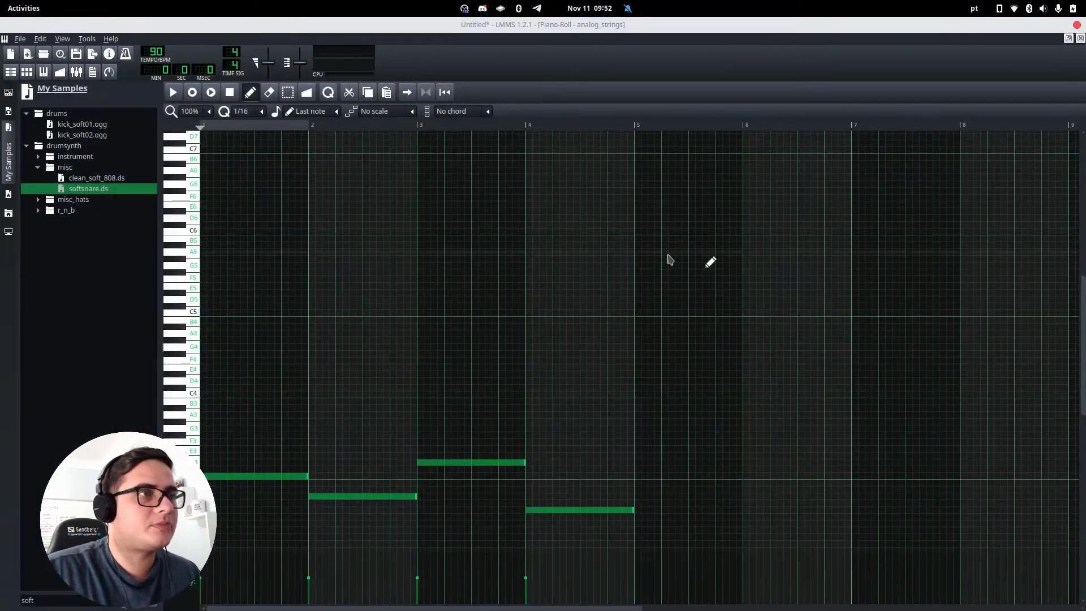
{"action": "right_click", "coordinate": [373, 497]}
{"action": "right_click", "coordinate": [444, 463]}
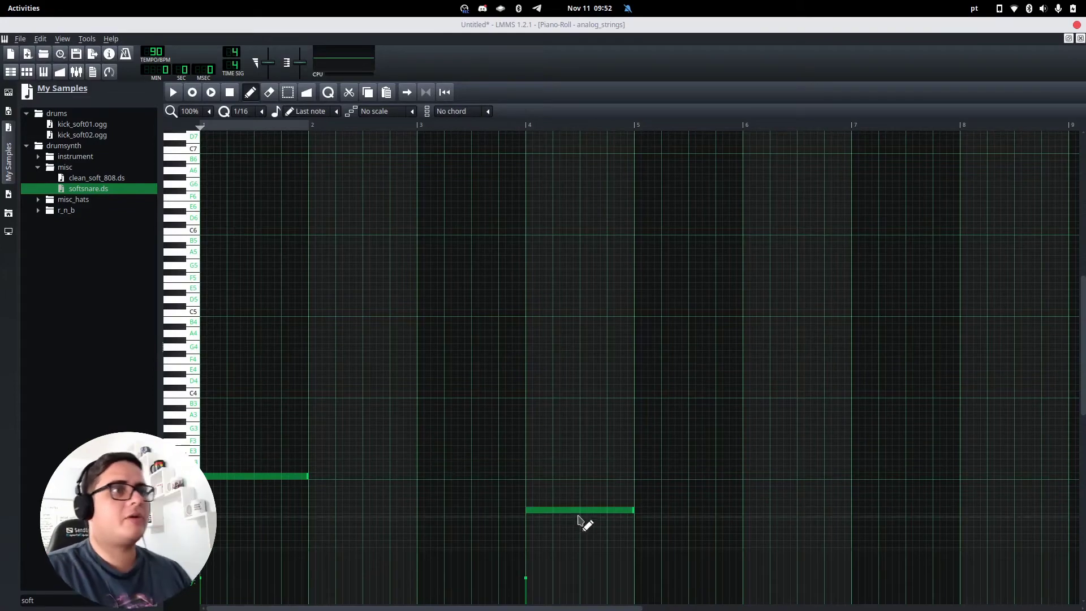
{"action": "right_click", "coordinate": [577, 510]}
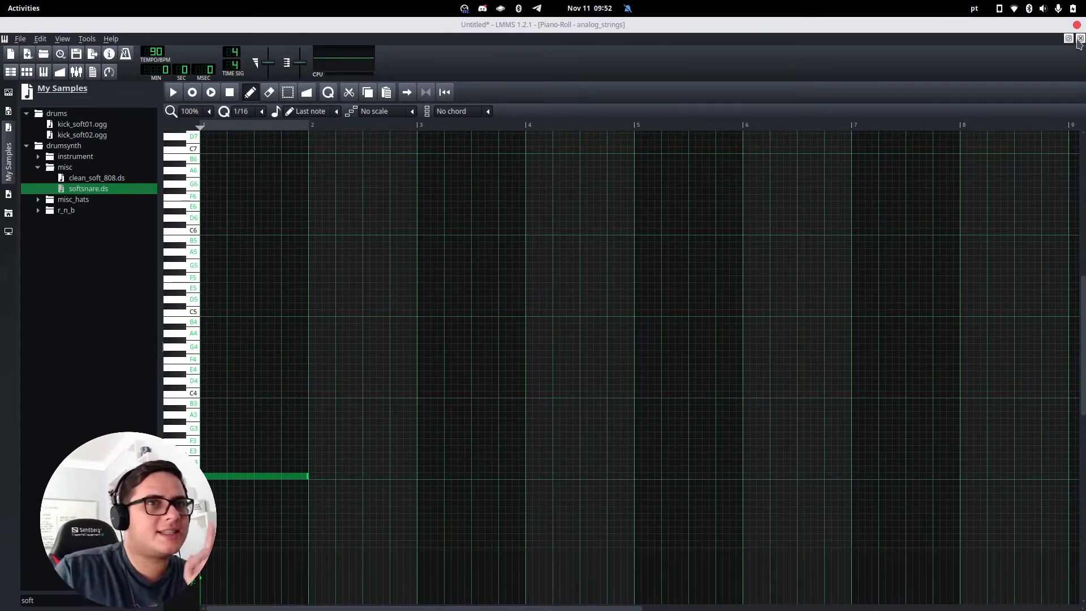
{"action": "left_click", "coordinate": [1080, 38]}
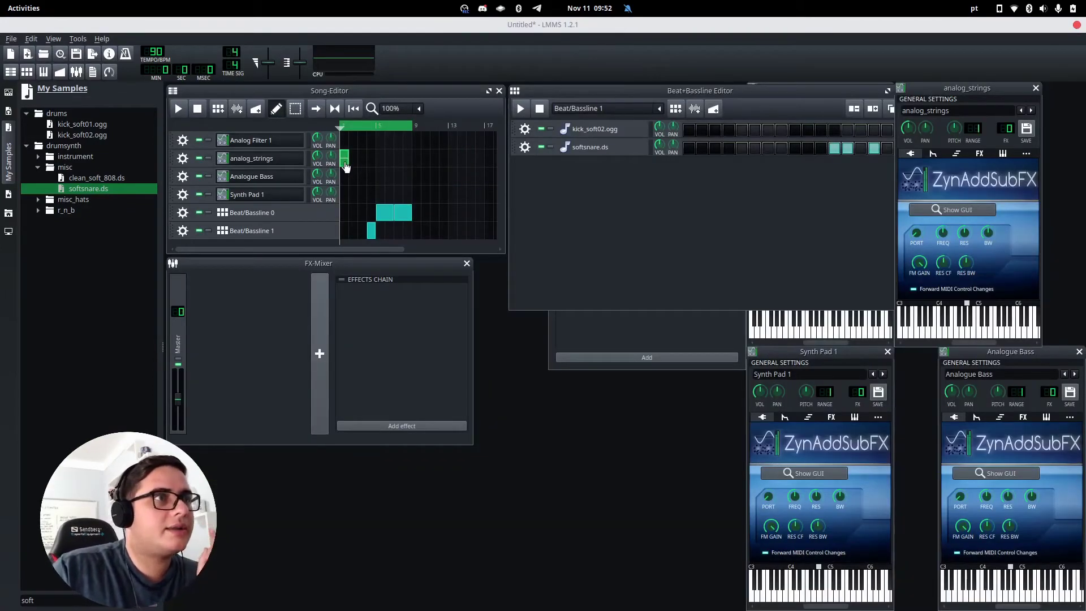
{"action": "middle_click", "coordinate": [347, 163]}
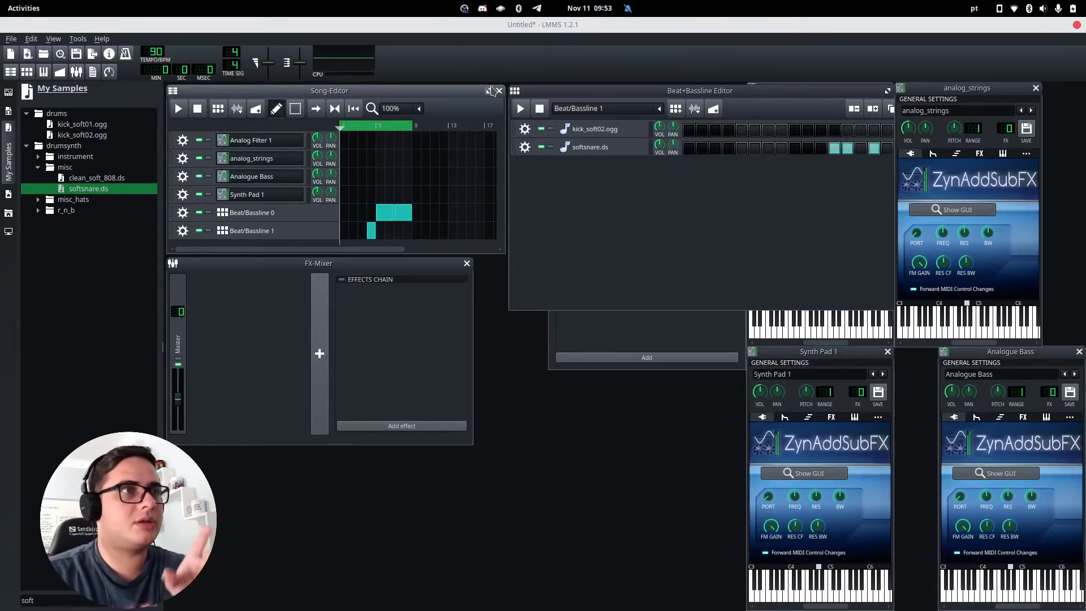
Maximize the Song-Editor and remove all Beat/Bassline 0 and Beat/Bassline 1 blocks from the song
{"action": "left_click", "coordinate": [490, 91]}
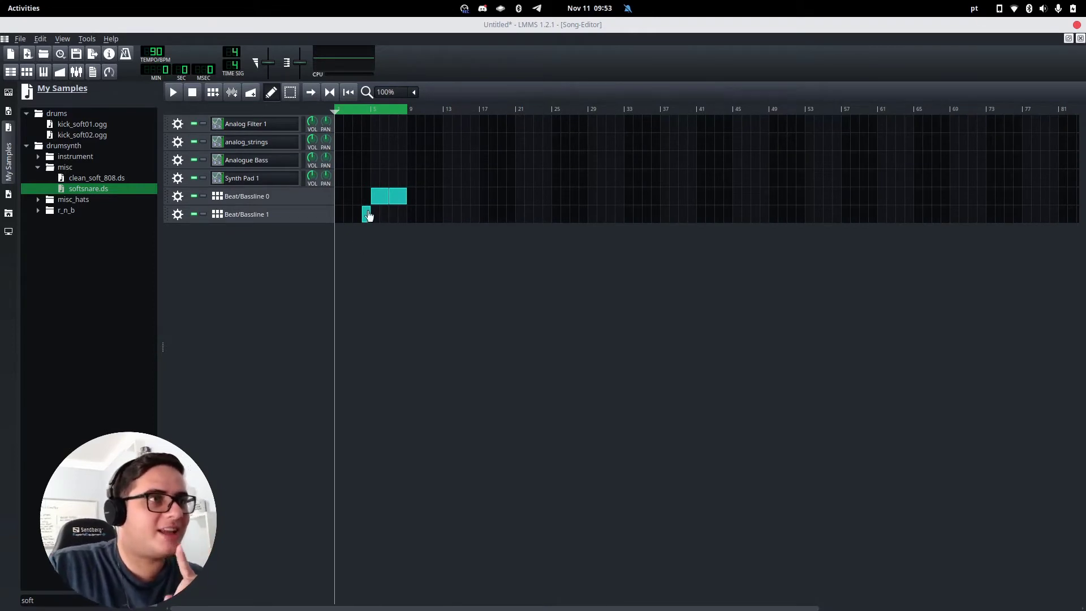
{"action": "middle_click", "coordinate": [367, 214]}
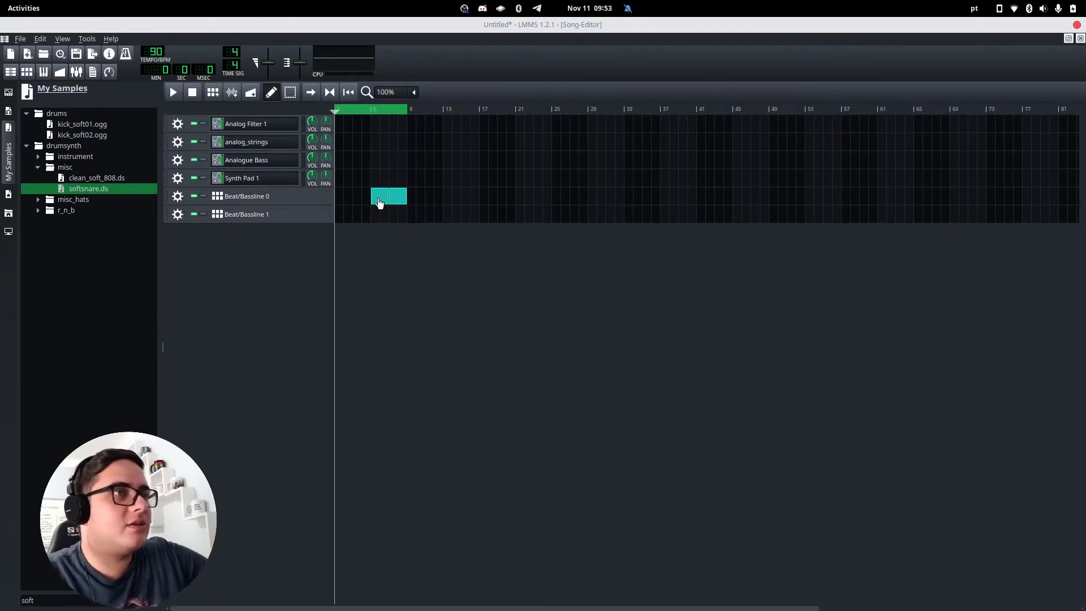
{"action": "middle_click", "coordinate": [380, 196]}
{"action": "middle_click", "coordinate": [399, 196]}
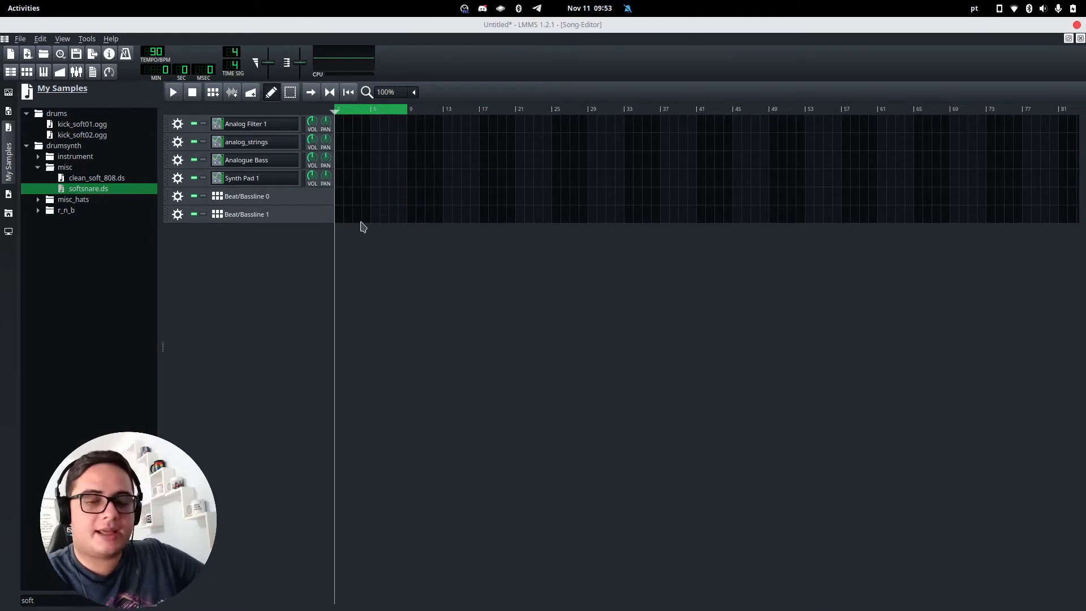
Place a Beat/Bassline 1 block at bar 4 and Beat/Bassline 0 blocks at bars 5 and 7
{"action": "left_click", "coordinate": [366, 214]}
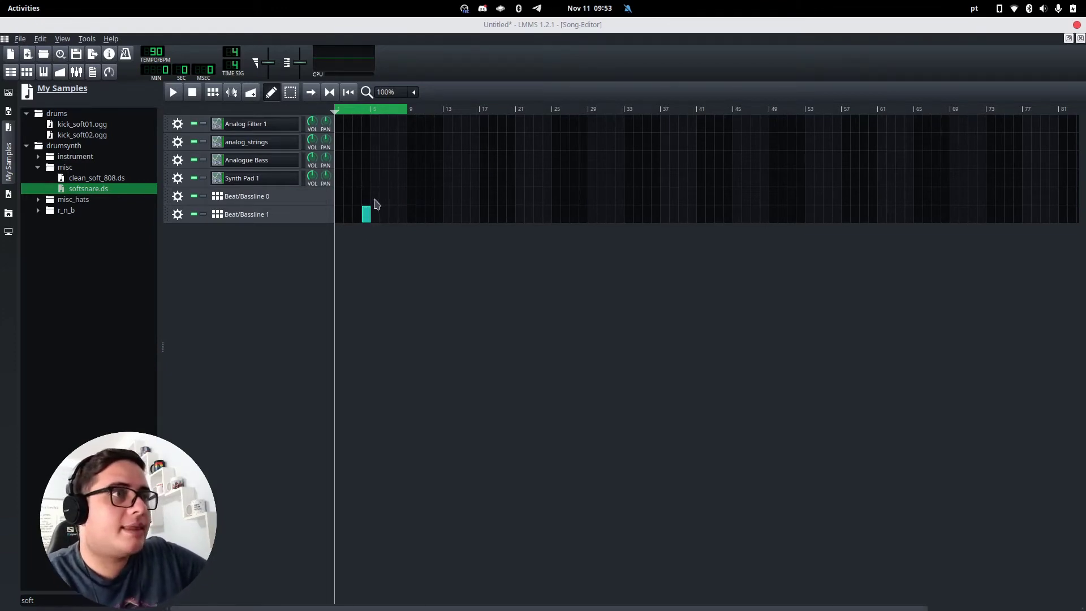
{"action": "left_click", "coordinate": [377, 202]}
{"action": "left_click", "coordinate": [396, 201]}
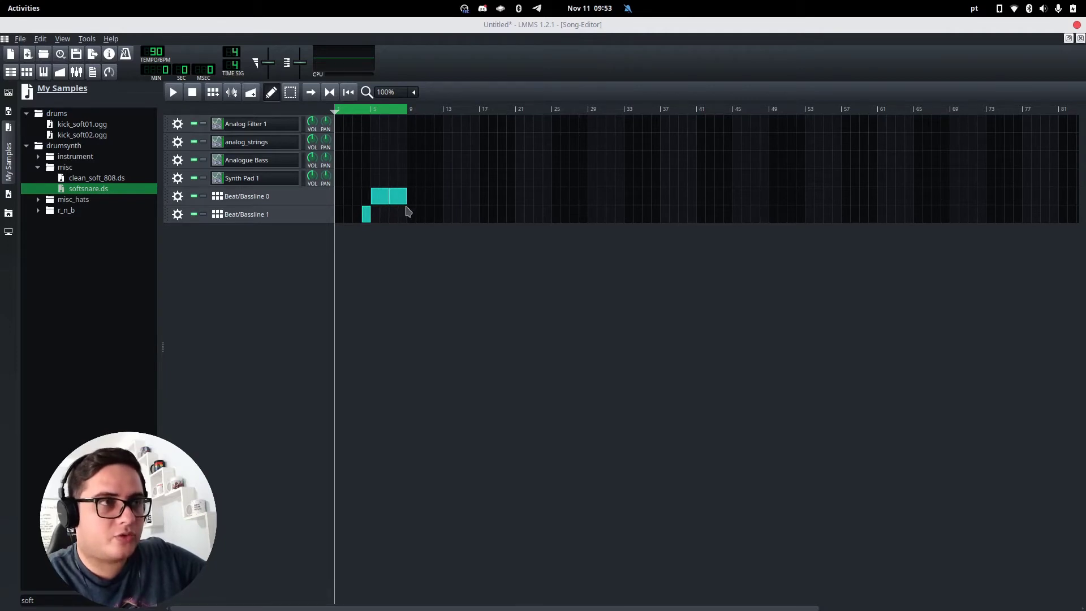
{"action": "middle_click", "coordinate": [398, 203]}
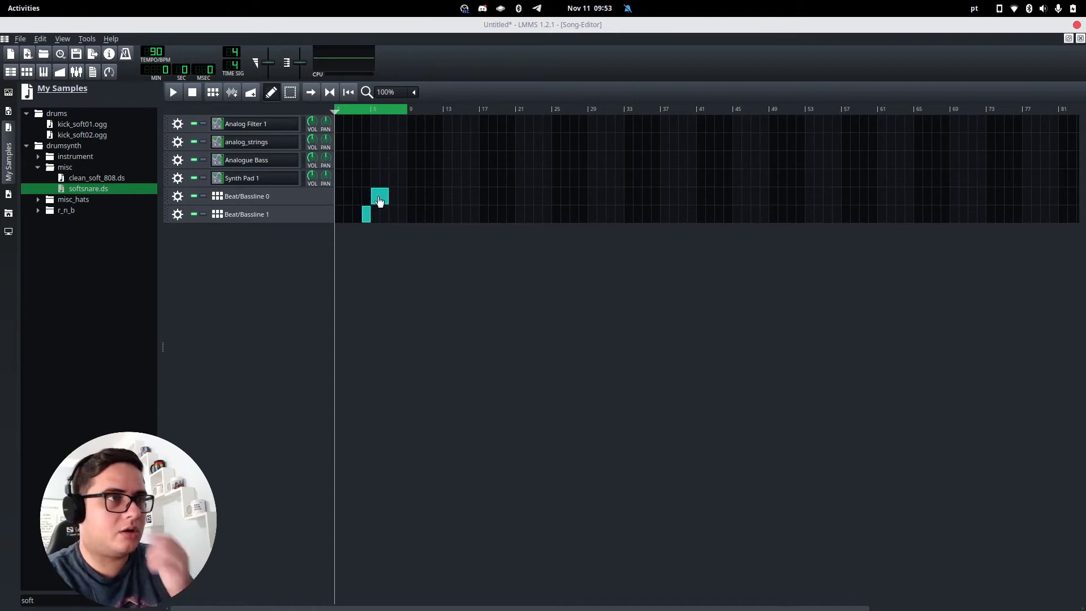
{"action": "left_click", "coordinate": [398, 202]}
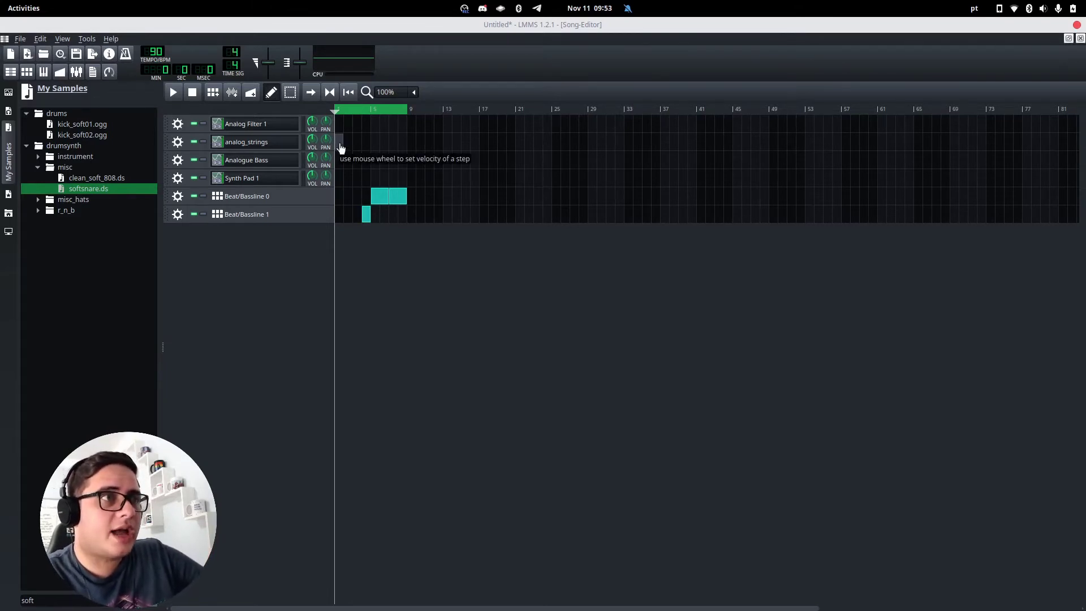
Create an analog_strings pattern at bar 1 and place a one-bar note on C3 at its start
{"action": "double_click", "coordinate": [340, 148]}
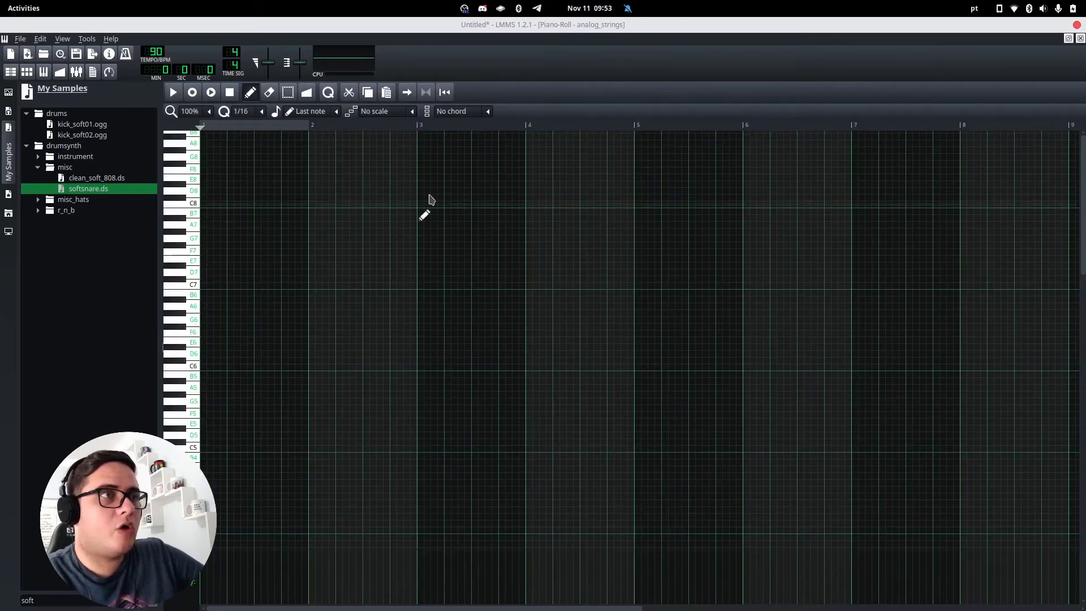
{"action": "scroll", "coordinate": [285, 406], "scroll_direction": "down", "scroll_amount": 8}
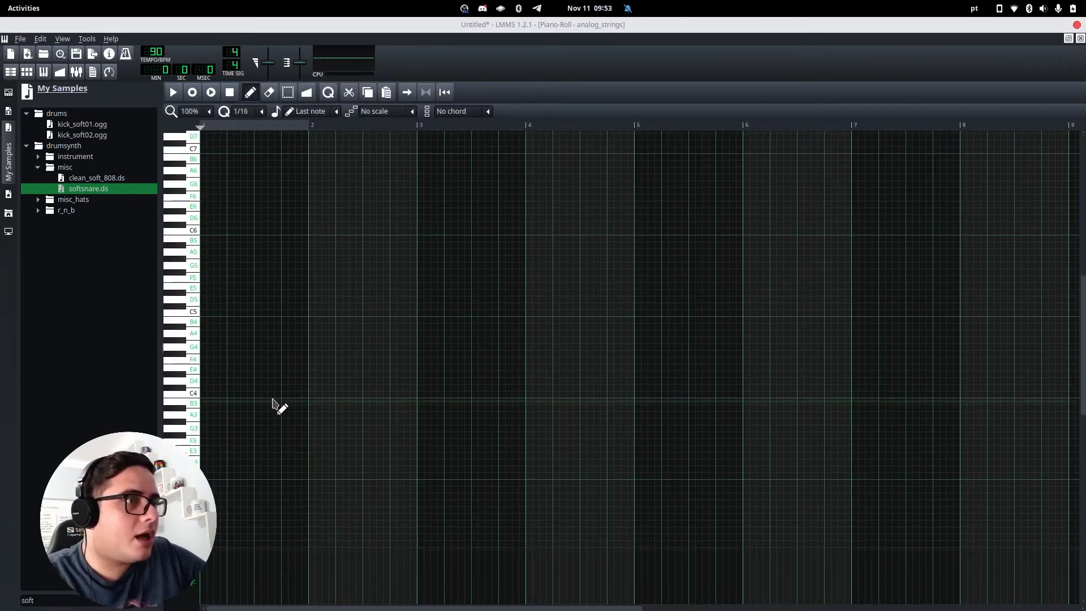
{"action": "left_click", "coordinate": [205, 449]}
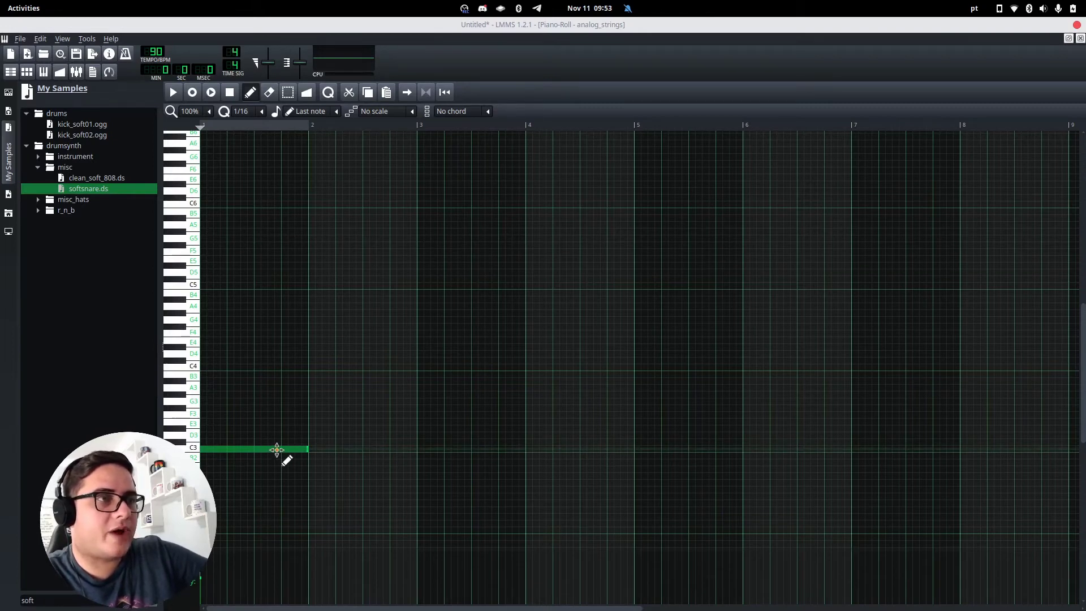
{"action": "right_click", "coordinate": [276, 450]}
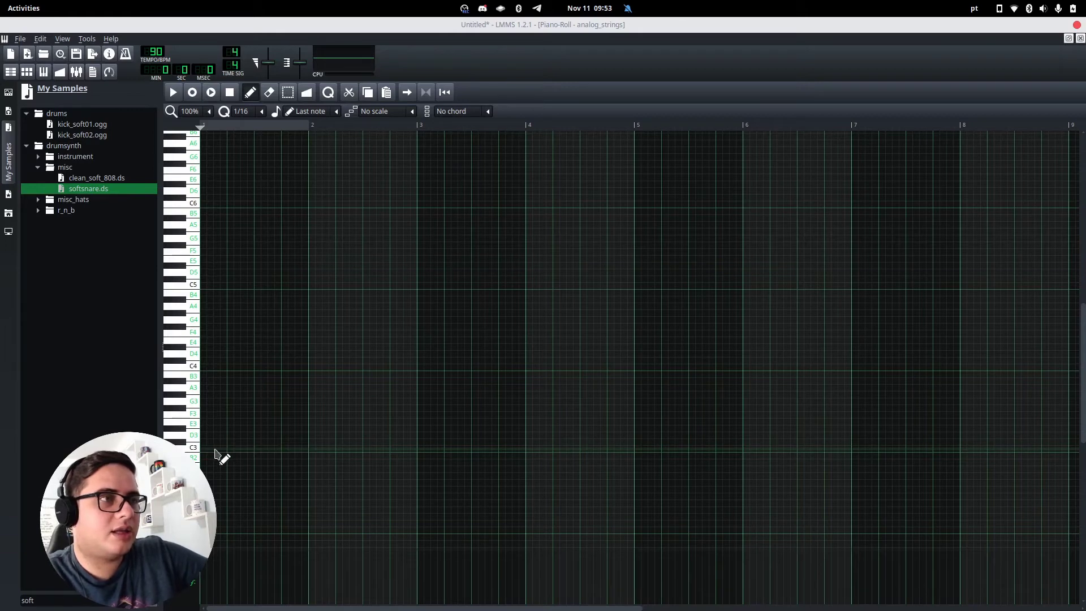
{"action": "left_click", "coordinate": [210, 455]}
{"action": "left_click", "coordinate": [244, 458]}
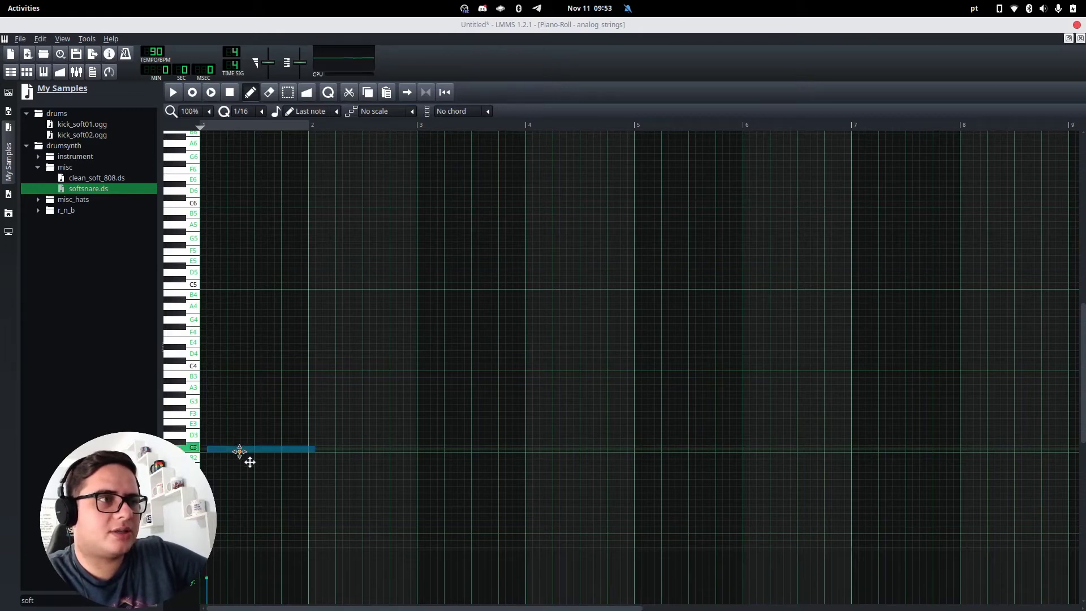
{"action": "left_click_drag", "start_coordinate": [244, 463], "coordinate": [235, 453]}
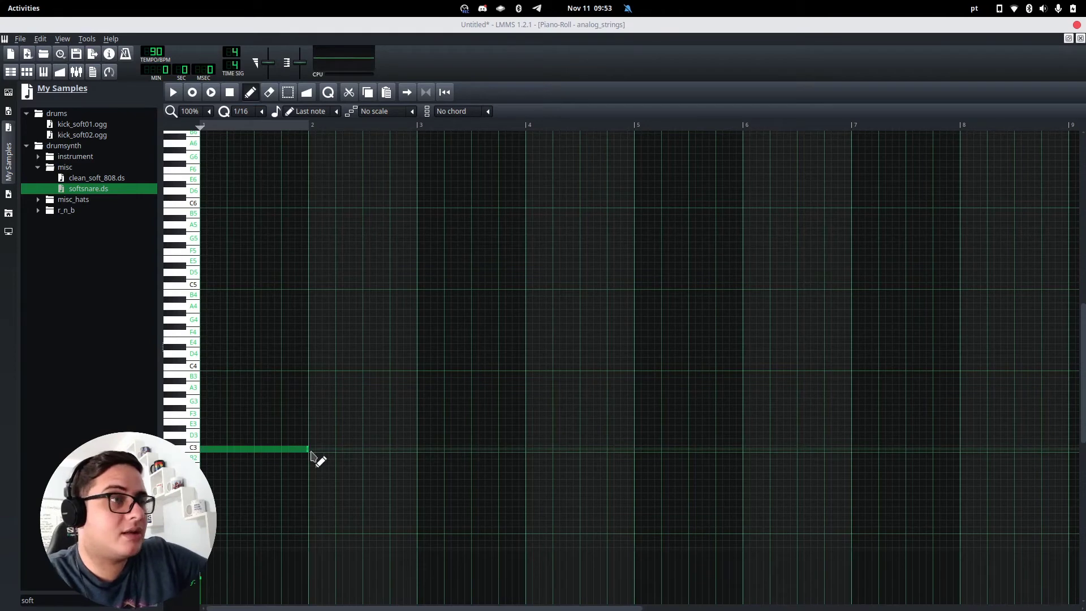
Resize the C3 note to two bars long and play the pattern to hear it
{"action": "left_click_drag", "start_coordinate": [306, 453], "coordinate": [227, 447]}
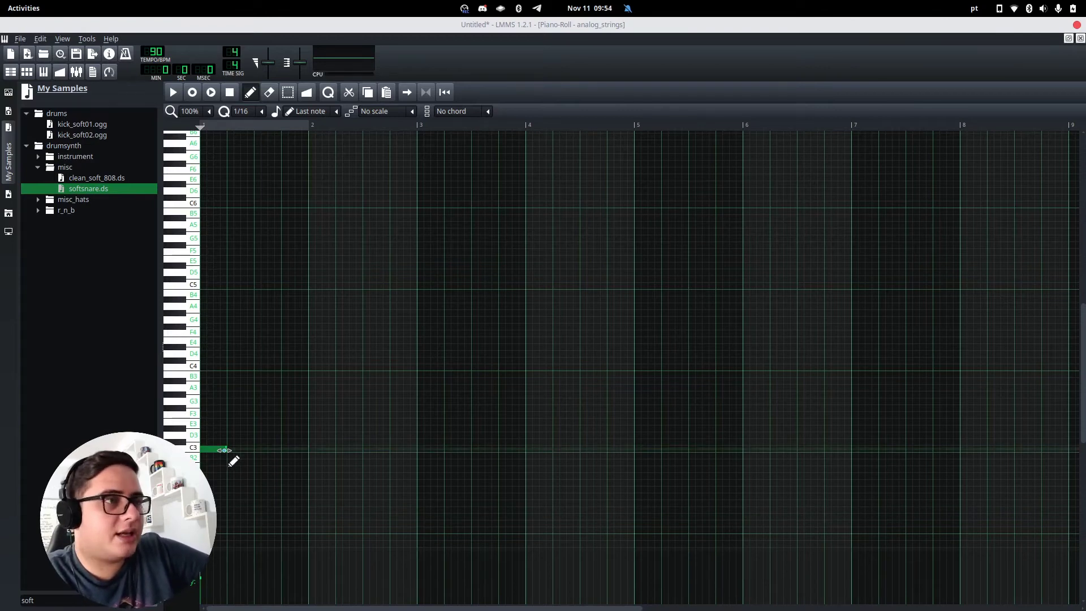
{"action": "left_click_drag", "start_coordinate": [224, 450], "coordinate": [423, 460]}
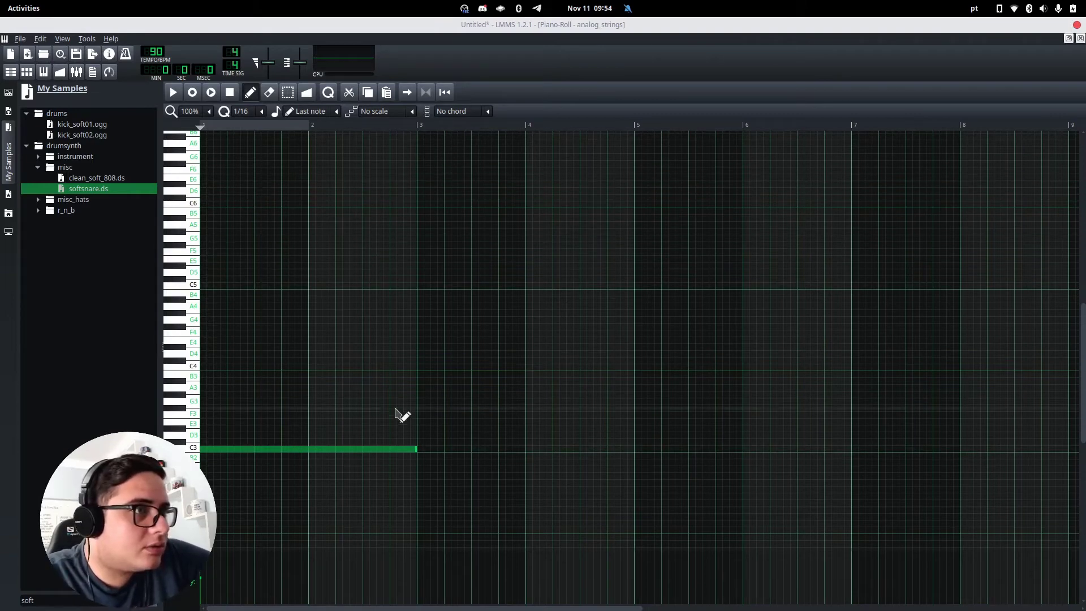
{"action": "left_click", "coordinate": [173, 92]}
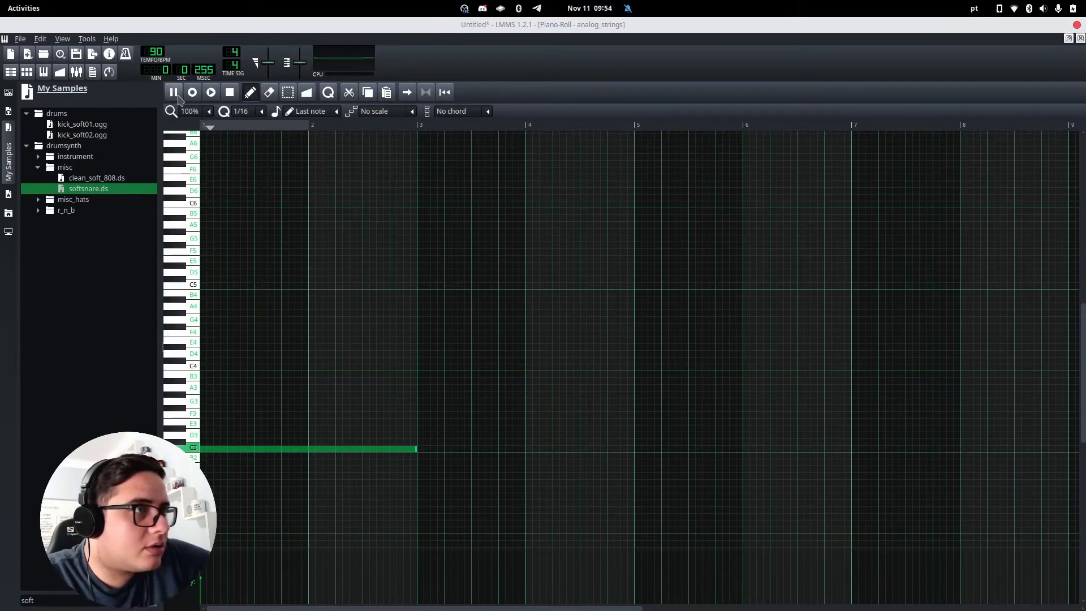
{"action": "left_click", "coordinate": [231, 94]}
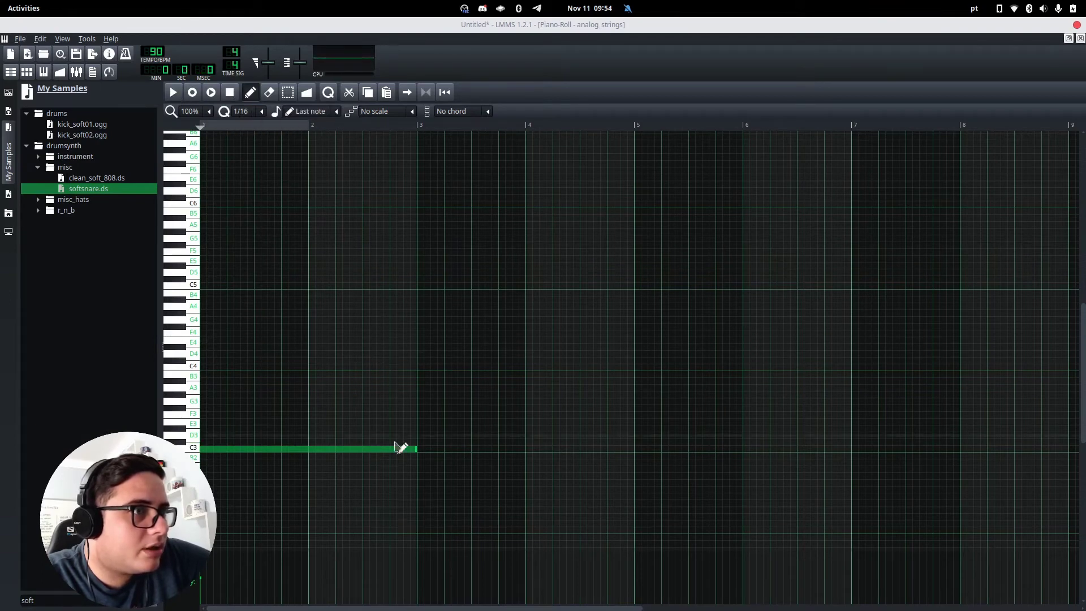
Add two-bar notes on A2 at bar 3, D3 at bar 5 and B2 at bar 7, and close the Piano-Roll
{"action": "mouse_move", "coordinate": [423, 469]}
{"action": "left_mouse_down"}
{"action": "mouse_move", "coordinate": [432, 466]}
{"action": "mouse_move", "coordinate": [424, 481]}
{"action": "mouse_move", "coordinate": [577, 480]}
{"action": "mouse_move", "coordinate": [531, 480]}
{"action": "mouse_move", "coordinate": [528, 460]}
{"action": "mouse_move", "coordinate": [522, 495]}
{"action": "mouse_move", "coordinate": [486, 483]}
{"action": "left_mouse_up"}
{"action": "left_click_drag", "start_coordinate": [469, 473], "coordinate": [471, 472]}
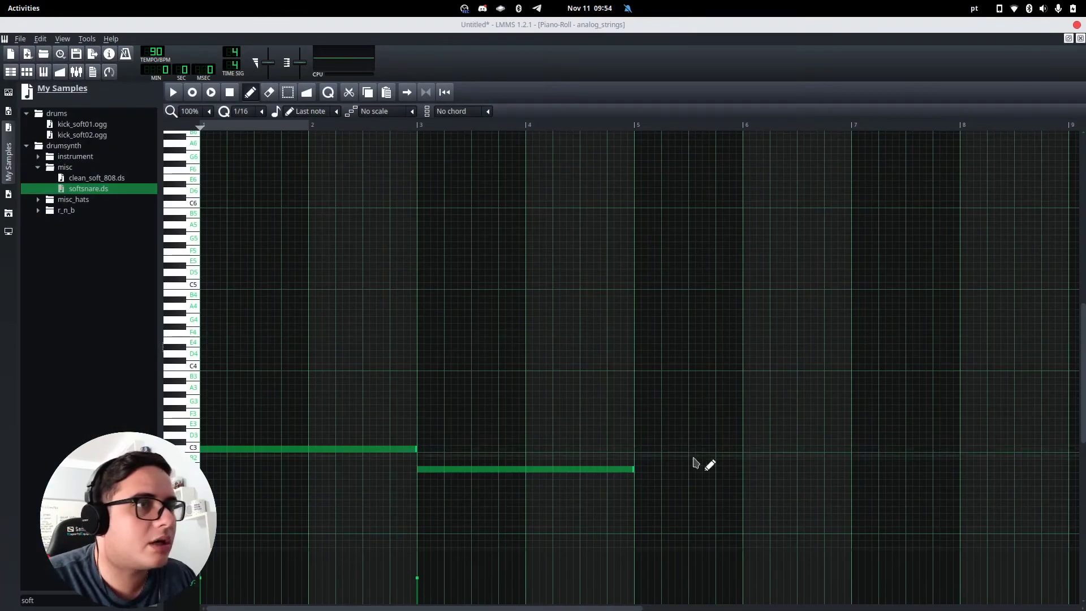
{"action": "left_click", "coordinate": [651, 435]}
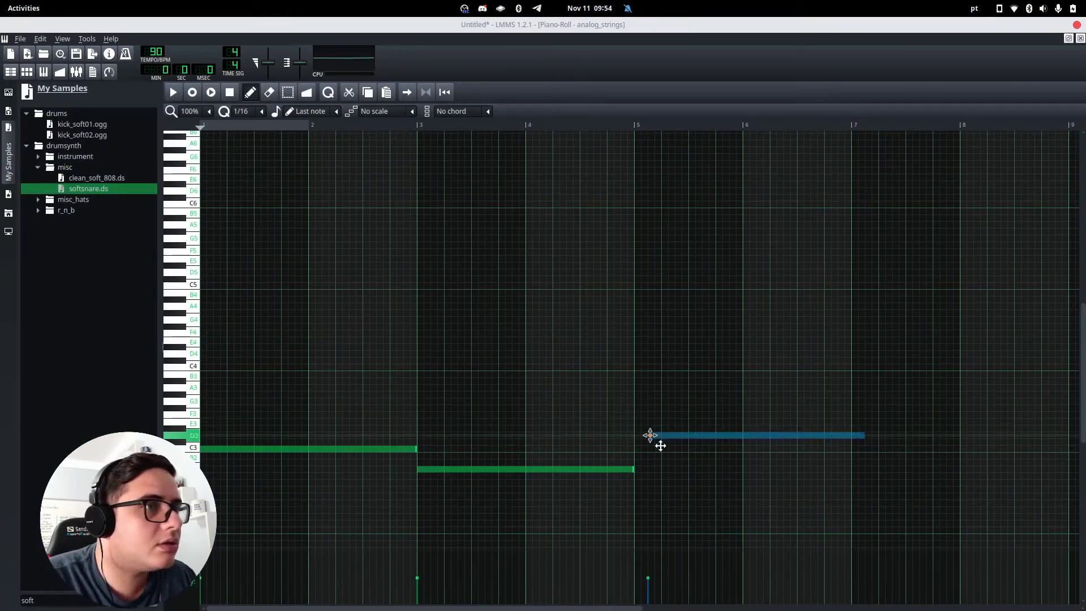
{"action": "left_click_drag", "start_coordinate": [642, 433], "coordinate": [634, 434]}
{"action": "left_click", "coordinate": [855, 456]}
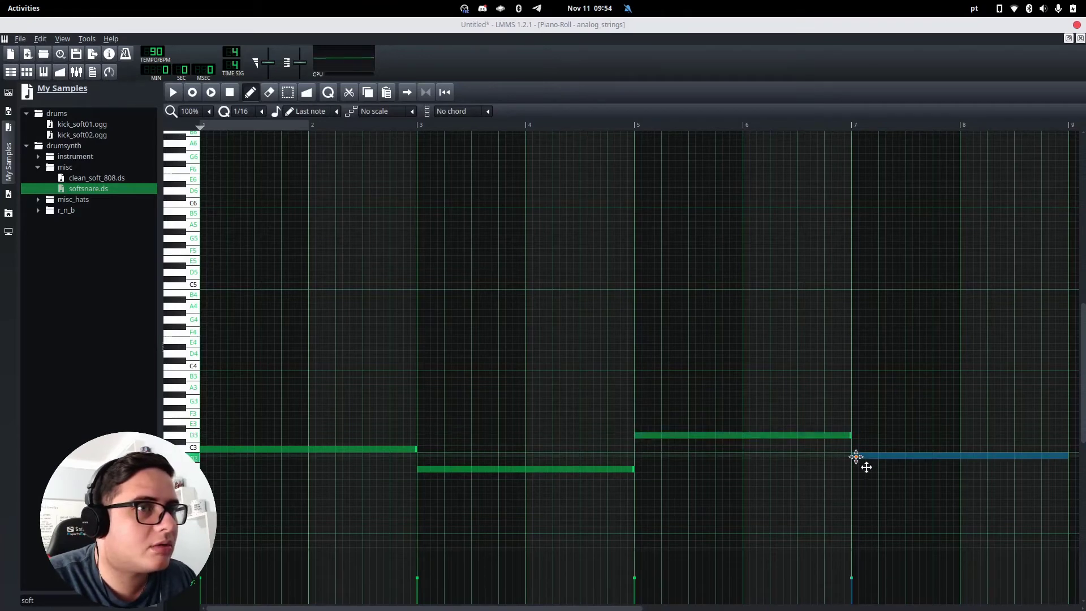
{"action": "left_click", "coordinate": [1080, 39]}
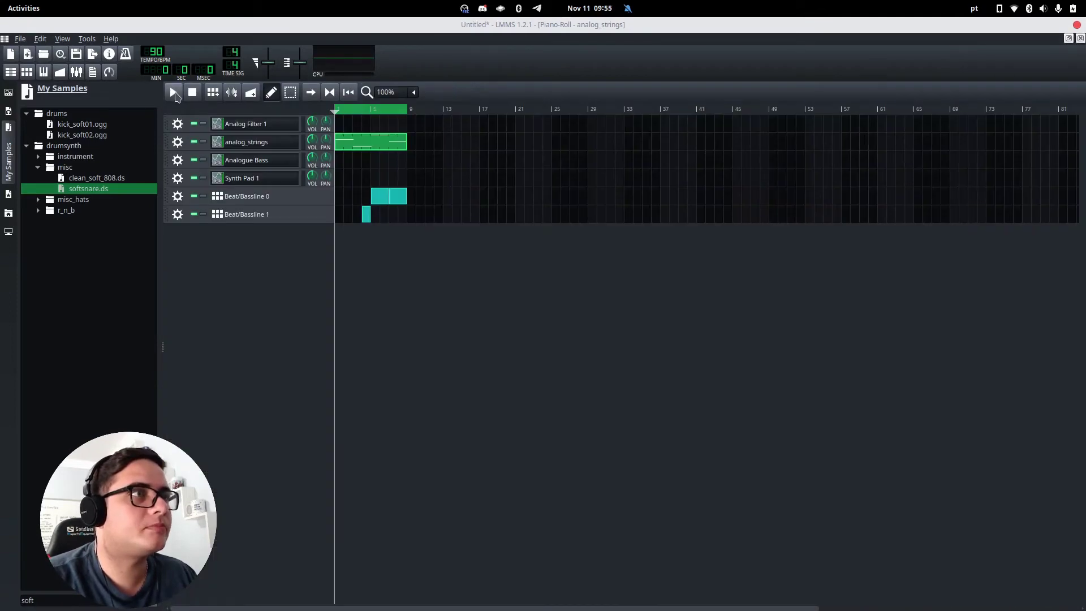
Start song playback and remove all Beat/Bassline 0 and Beat/Bassline 1 blocks from their tracks
{"action": "left_click", "coordinate": [175, 92]}
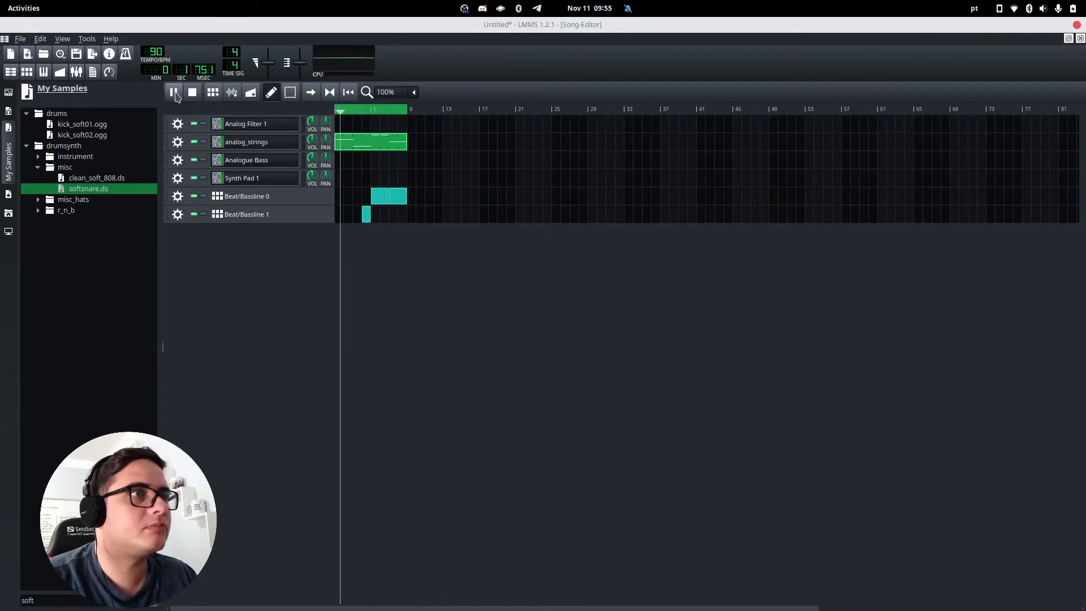
{"action": "middle_click", "coordinate": [368, 217]}
{"action": "middle_click", "coordinate": [375, 201]}
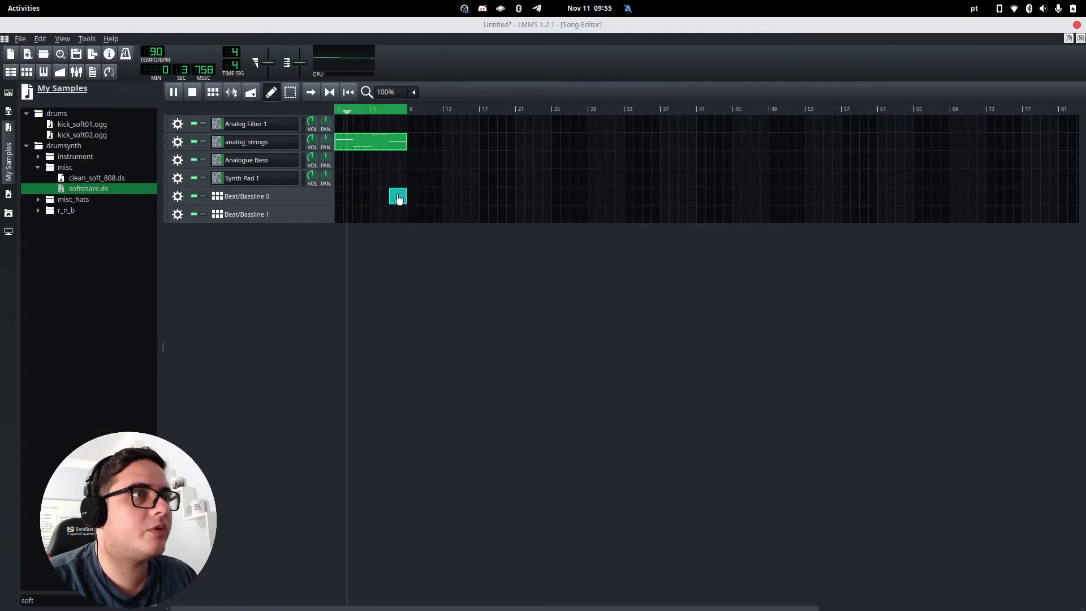
{"action": "middle_click", "coordinate": [398, 198]}
Place a Beat/Bassline 1 block at bar 8 and Beat/Bassline 0 blocks at bars 9 and 11
{"action": "left_click", "coordinate": [402, 215]}
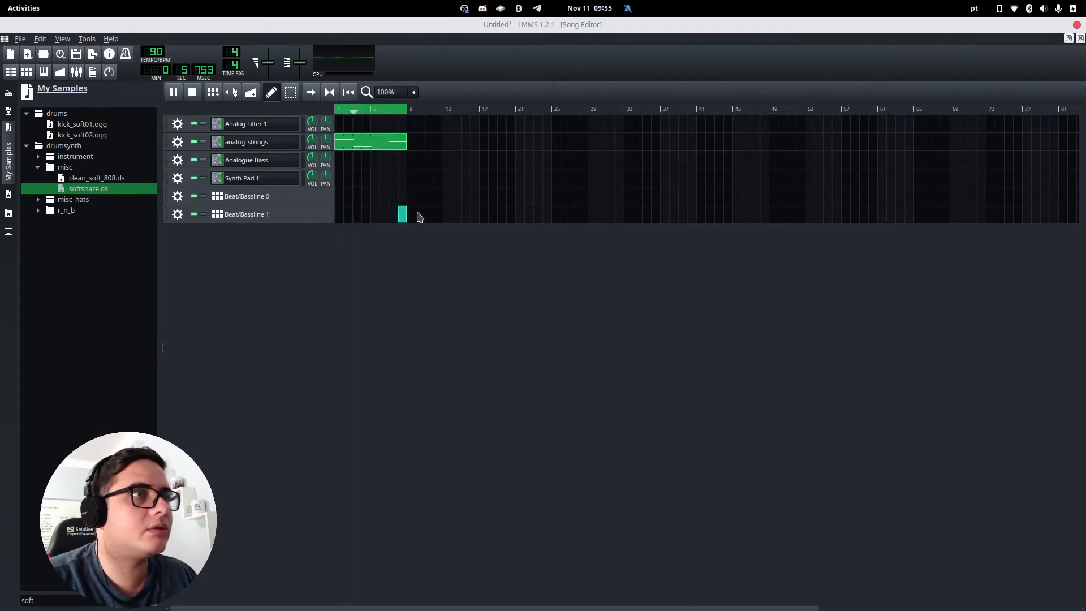
{"action": "left_click", "coordinate": [413, 195]}
{"action": "left_click", "coordinate": [435, 193]}
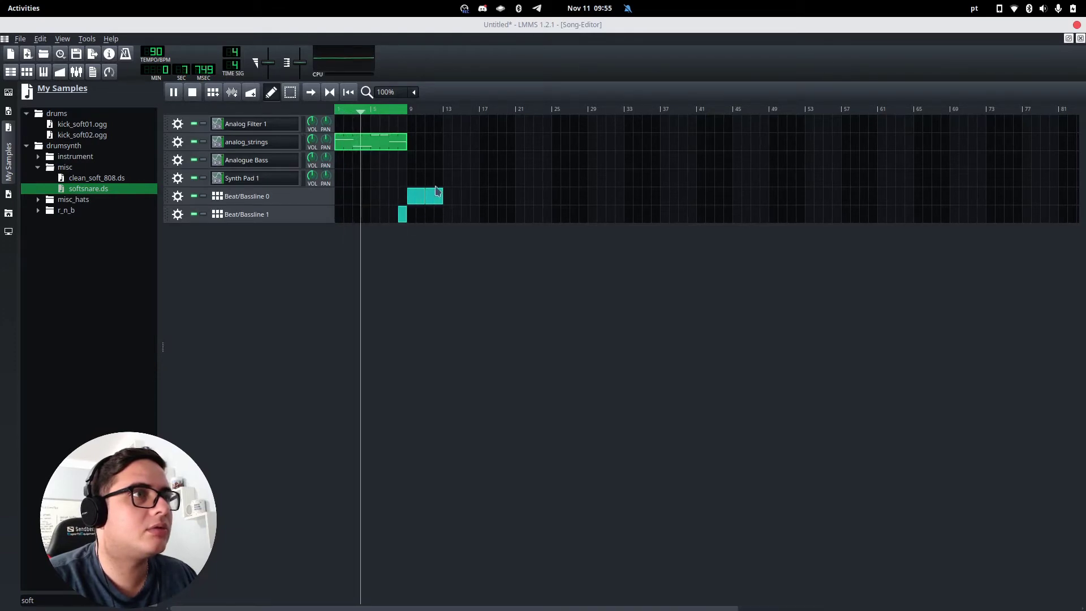
Extend the song's loop region to bar 13, listen to the new arrangement and stop playback
{"action": "middle_click", "coordinate": [444, 111]}
{"action": "middle_click", "coordinate": [334, 111]}
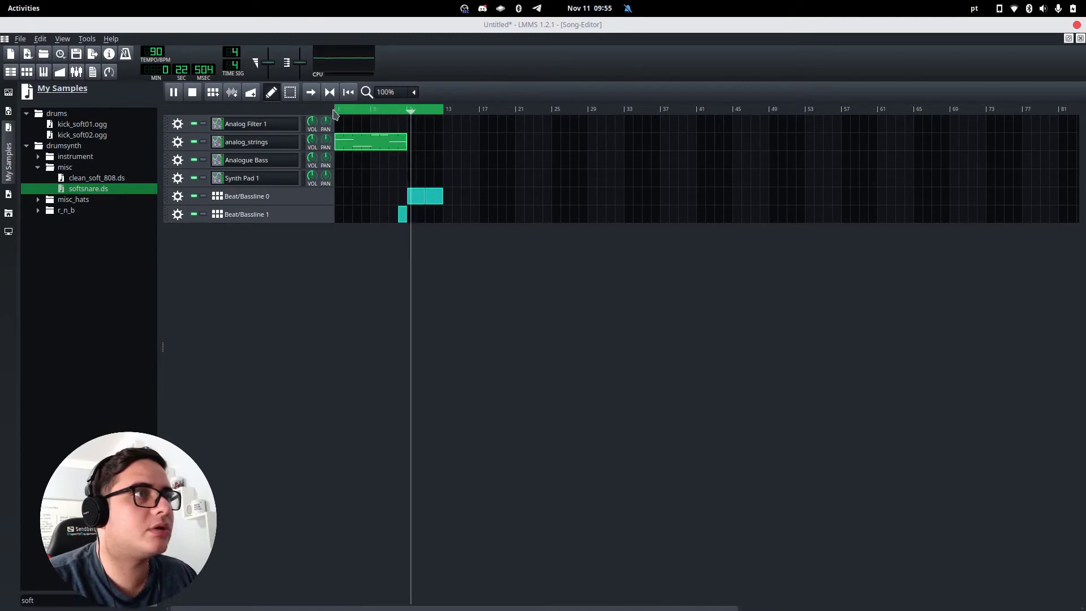
{"action": "left_click", "coordinate": [192, 92]}
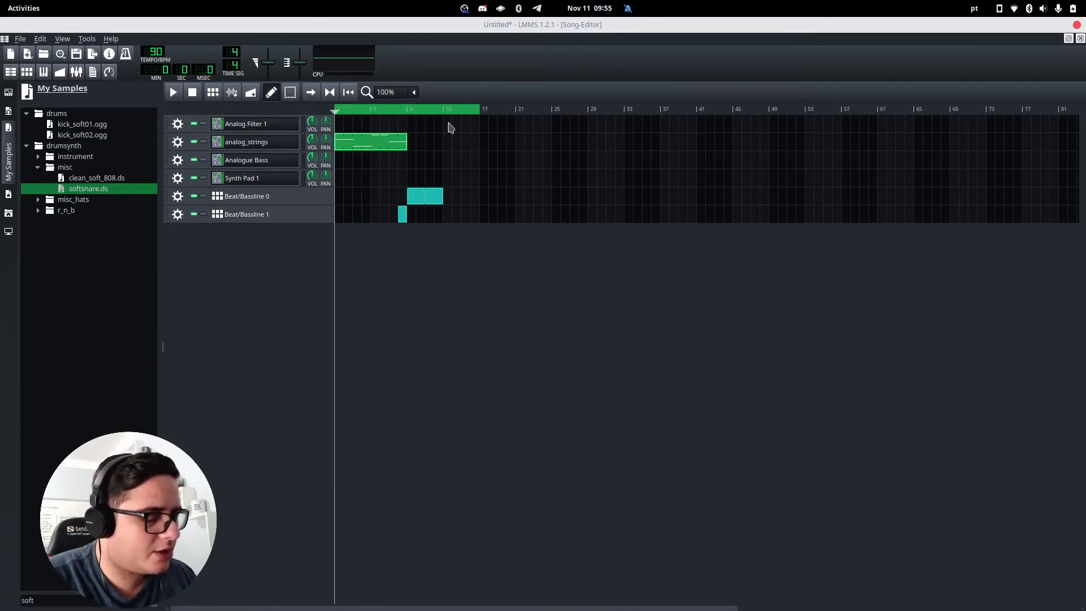
Set the loop region's end to bar 17 and add Beat/Bassline 0 blocks at bars 13 and 15
{"action": "middle_click", "coordinate": [444, 112]}
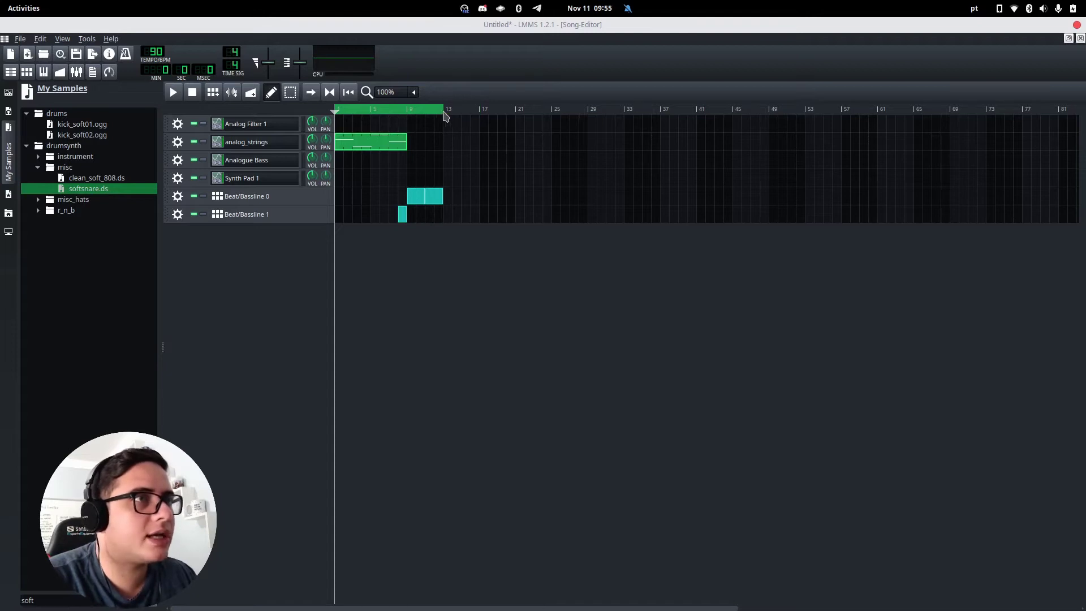
{"action": "middle_click", "coordinate": [480, 111]}
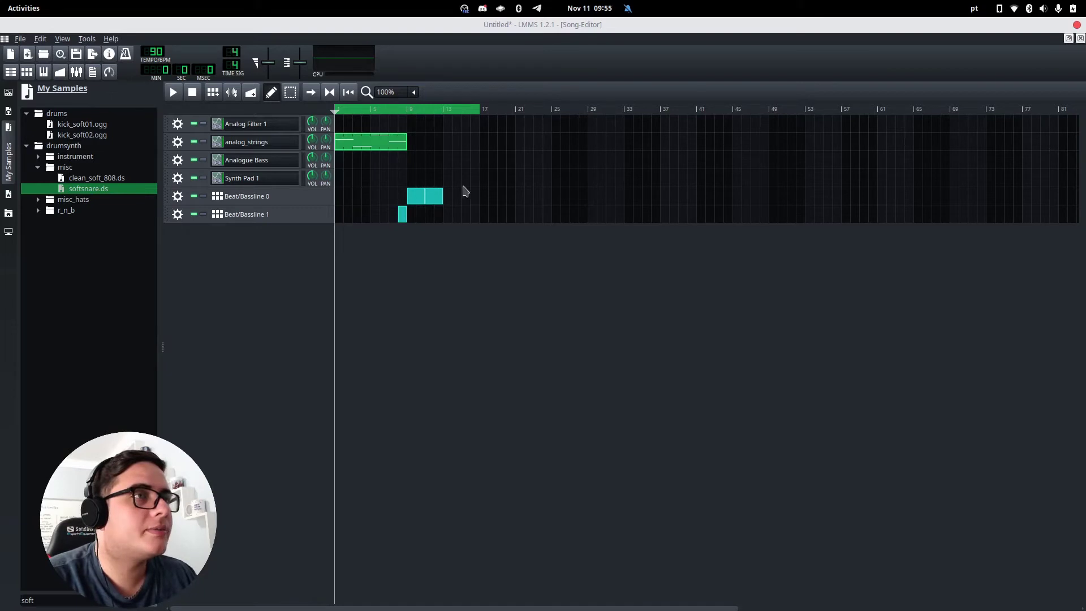
{"action": "left_click", "coordinate": [450, 198]}
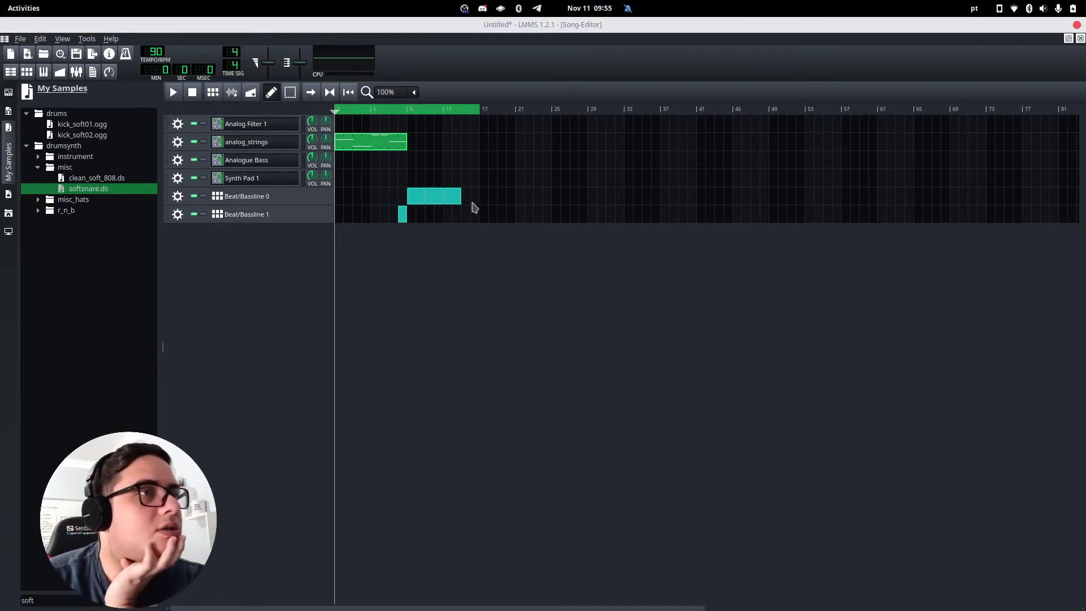
{"action": "left_click", "coordinate": [469, 198]}
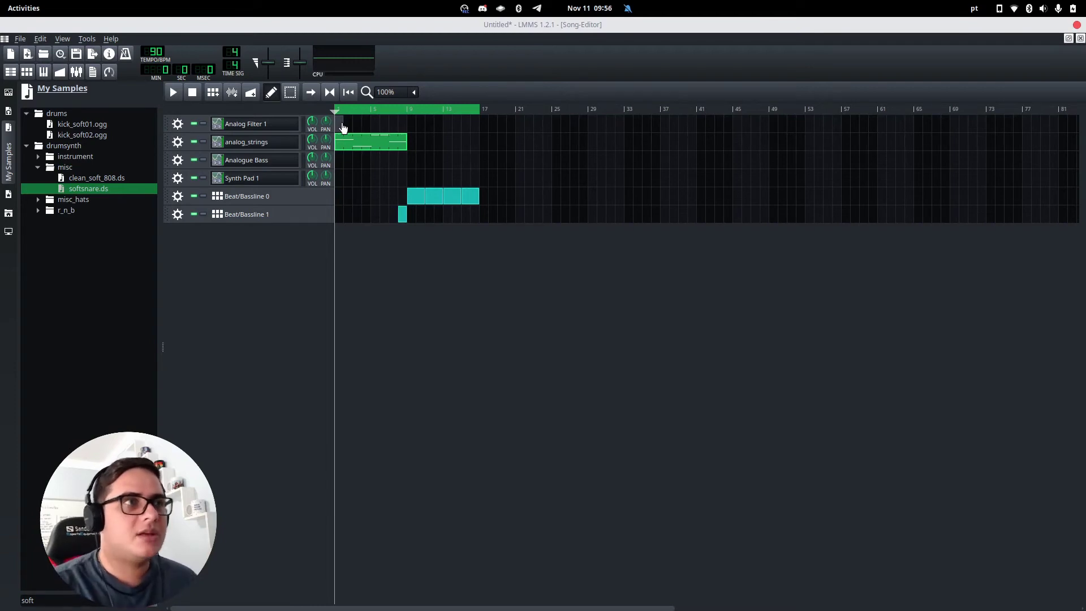
Create an Analog Filter 1 pattern at bar 1 and place a 1/16-long note on C4 at its start
{"action": "double_click", "coordinate": [344, 128]}
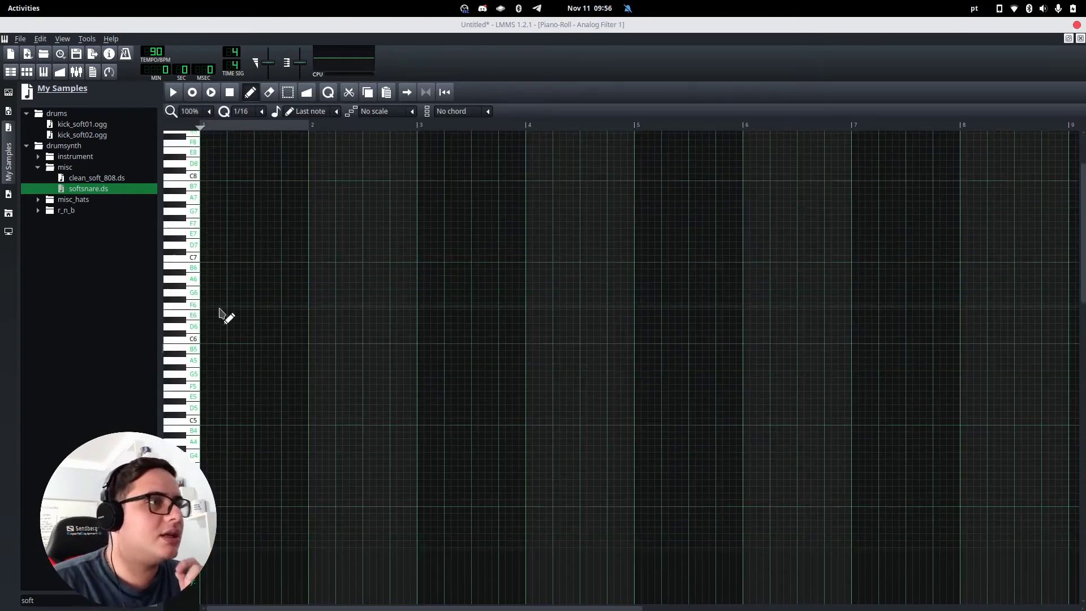
{"action": "scroll", "coordinate": [226, 340], "scroll_direction": "down", "scroll_amount": 2}
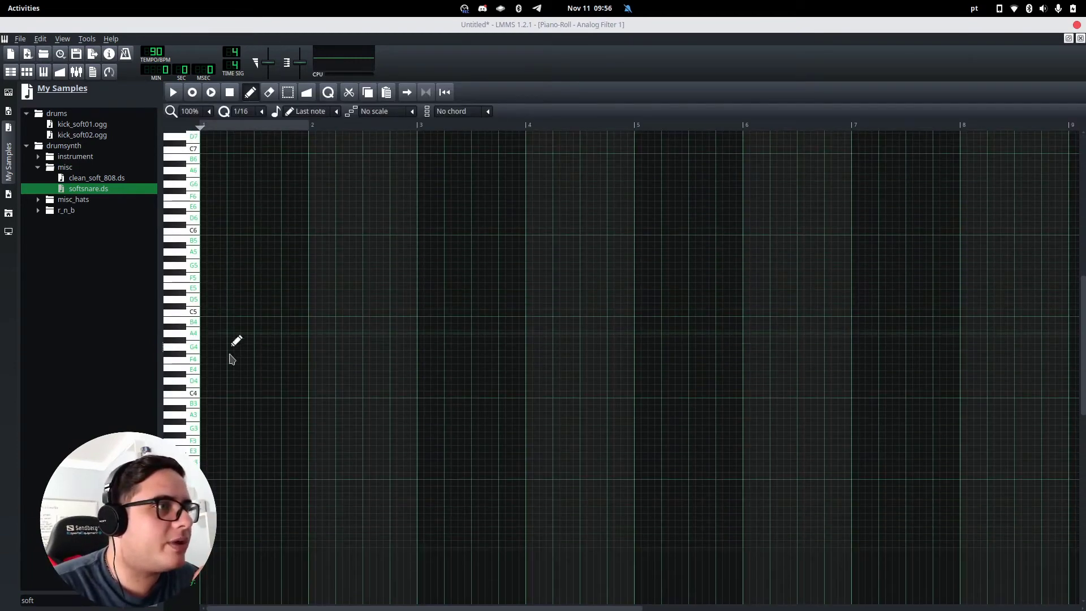
{"action": "left_click", "coordinate": [222, 395]}
{"action": "left_click_drag", "start_coordinate": [223, 395], "coordinate": [216, 395]}
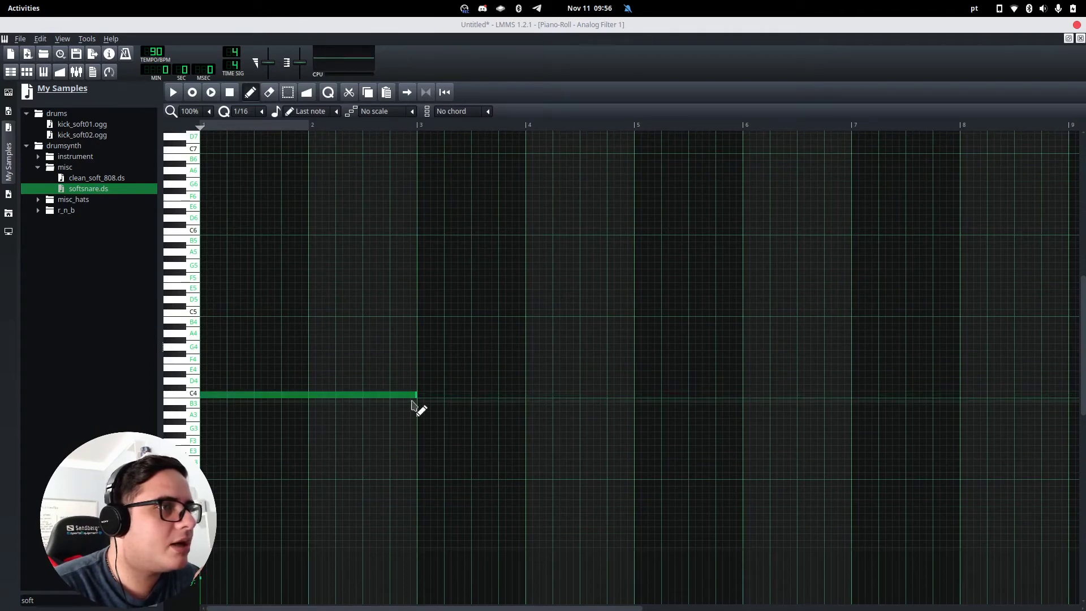
{"action": "left_click_drag", "start_coordinate": [417, 395], "coordinate": [204, 396]}
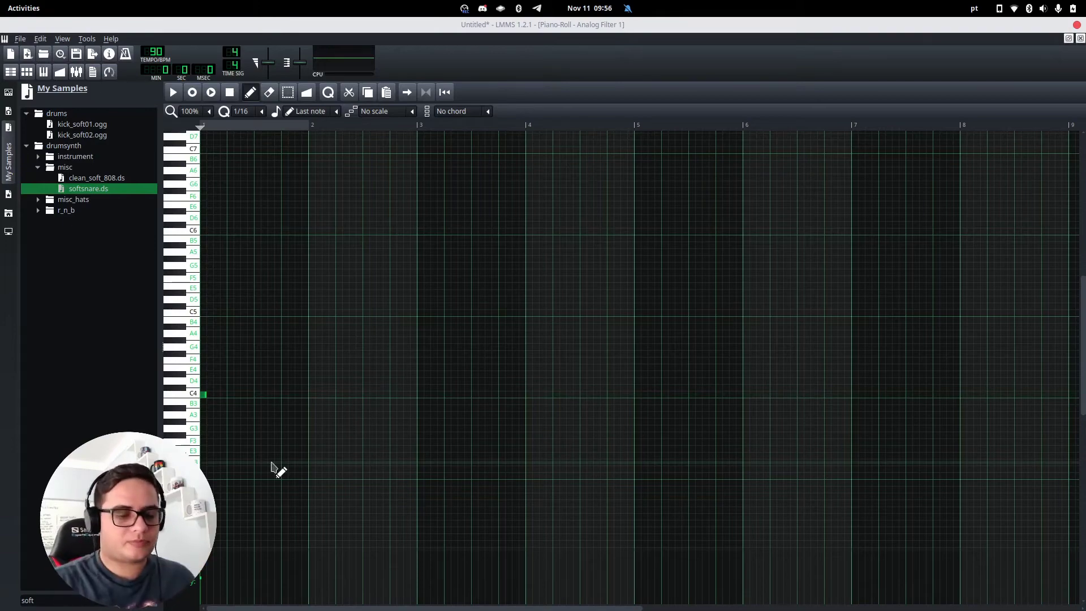
{"action": "key", "text": "ctrl"}
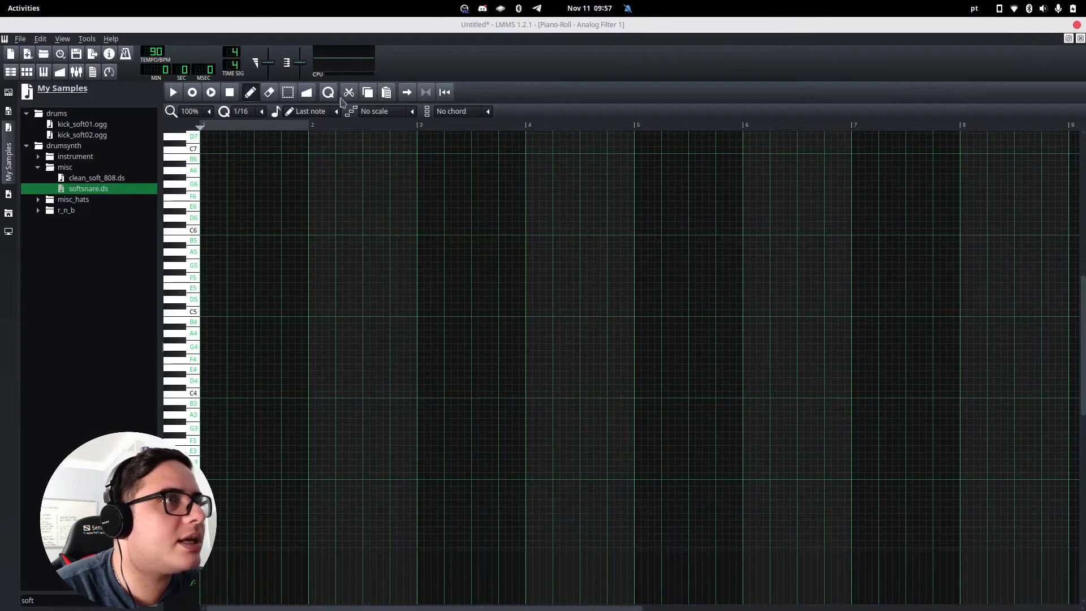
Set the Piano-Roll scale for the Analog Filter 1 pattern to Major
{"action": "scroll", "coordinate": [380, 116], "scroll_direction": "down", "scroll_amount": 1}
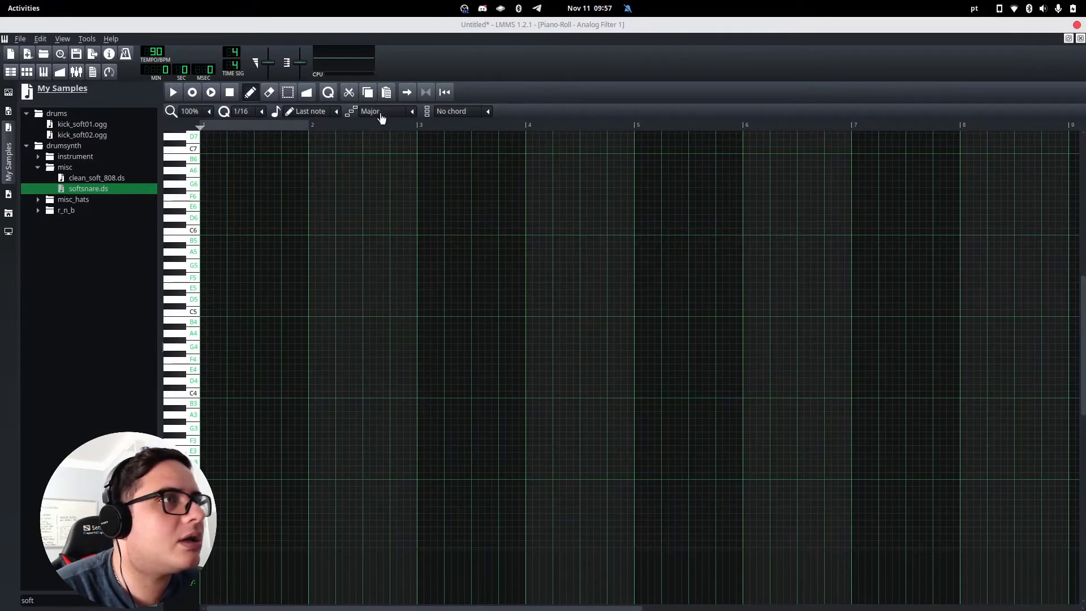
{"action": "scroll", "coordinate": [381, 117], "scroll_direction": "down", "scroll_amount": 1}
{"action": "scroll", "coordinate": [382, 117], "scroll_direction": "up", "scroll_amount": 1}
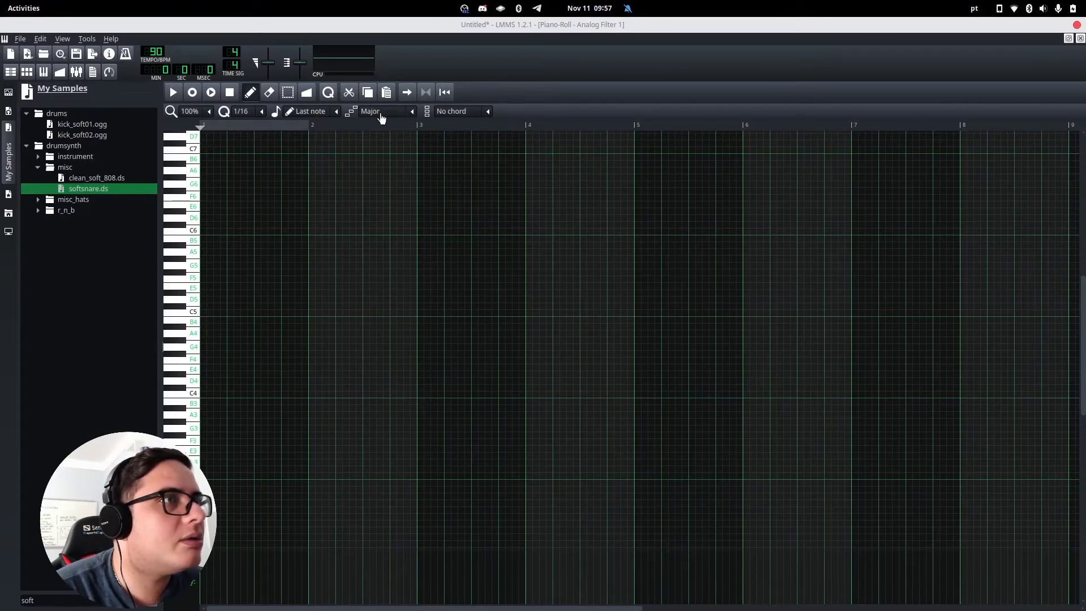
Place a 1/16-long Major chord on C3 at bar 1, add a C4 note with No chord, and play the pattern
{"action": "scroll", "coordinate": [456, 116], "scroll_direction": "down", "scroll_amount": 2}
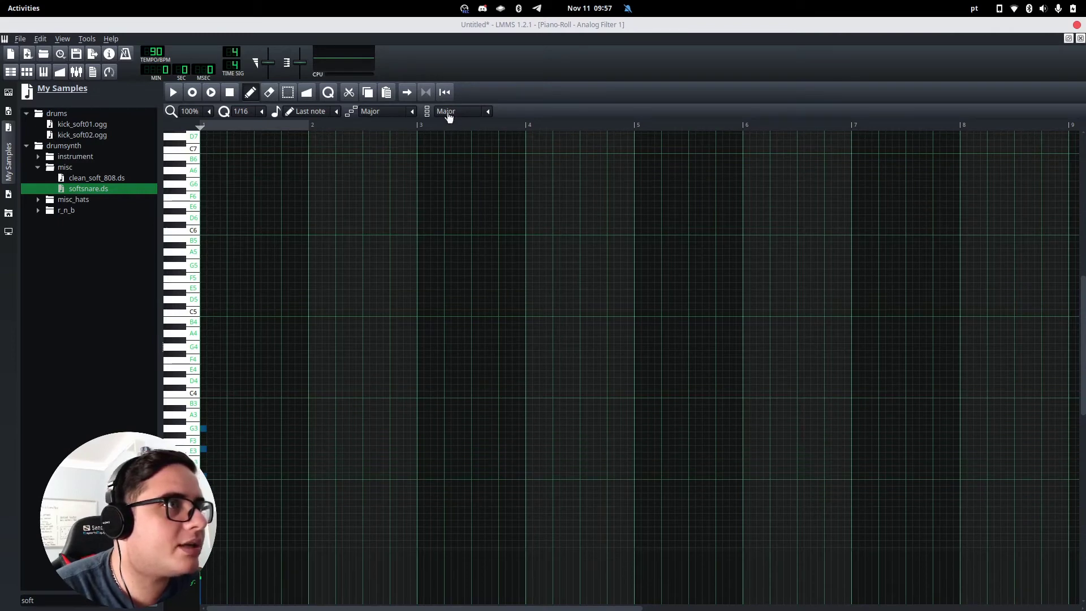
{"action": "scroll", "coordinate": [449, 117], "scroll_direction": "up", "scroll_amount": 2}
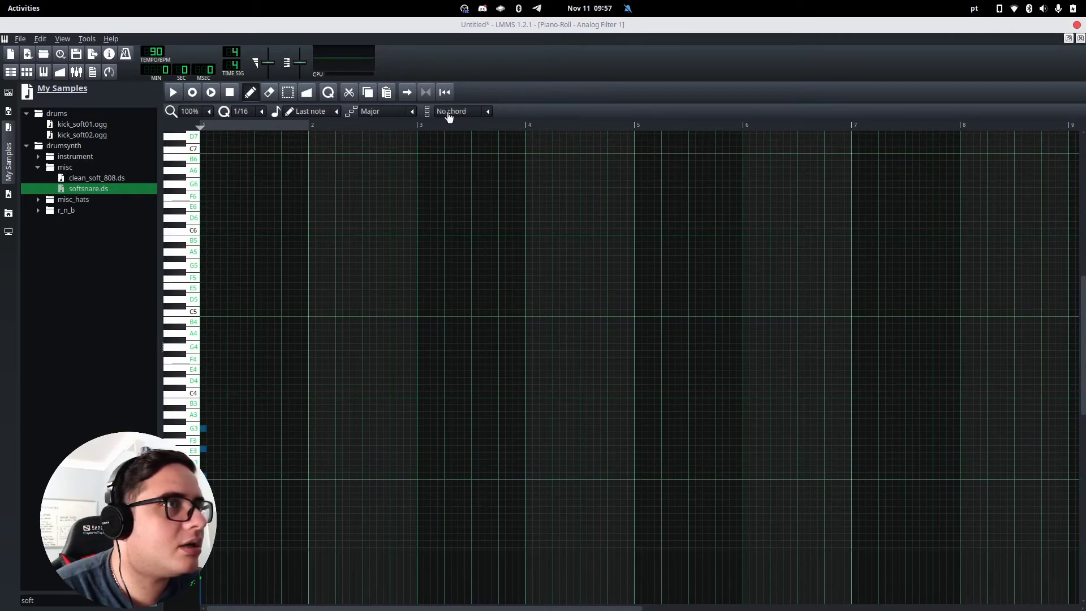
{"action": "left_click", "coordinate": [205, 395]}
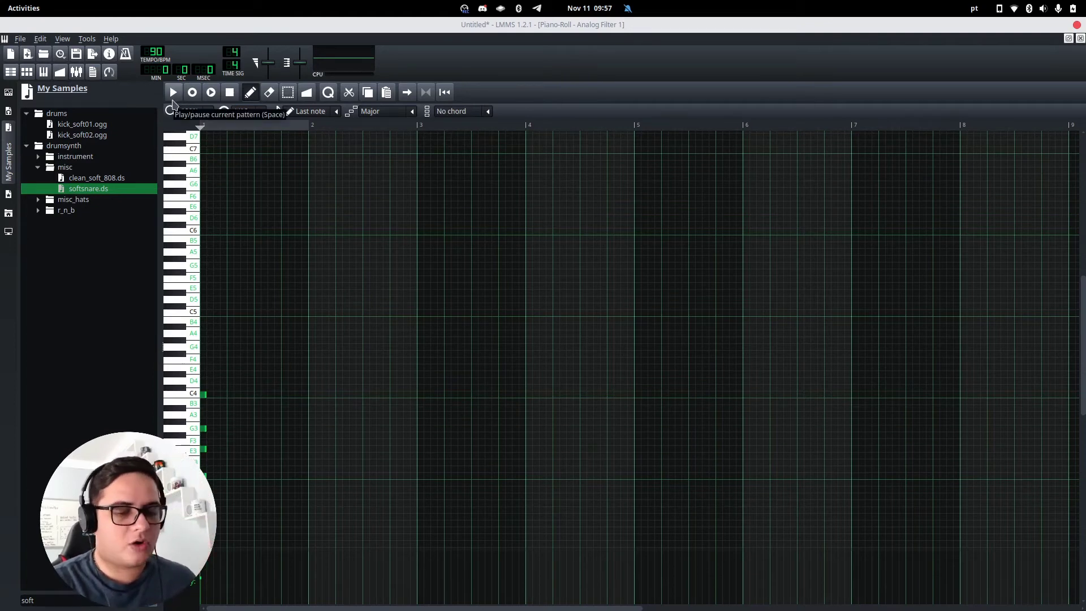
{"action": "left_click", "coordinate": [172, 100]}
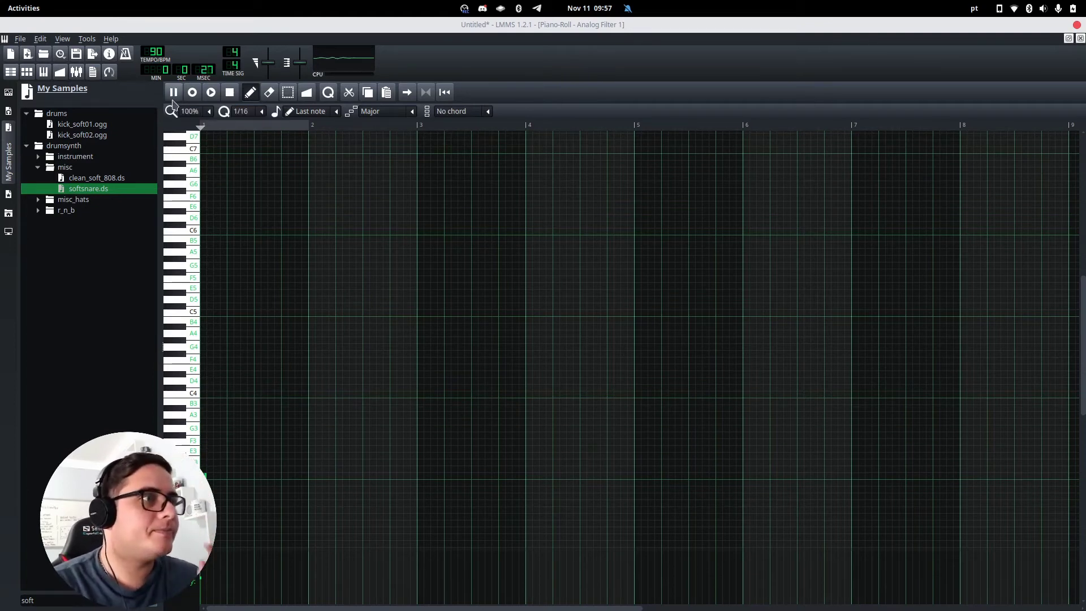
Transpose all notes of the Analog Filter 1 pattern up two octaves so the chord spans C4 to C5
{"action": "left_click", "coordinate": [229, 96]}
{"action": "left_click", "coordinate": [176, 97]}
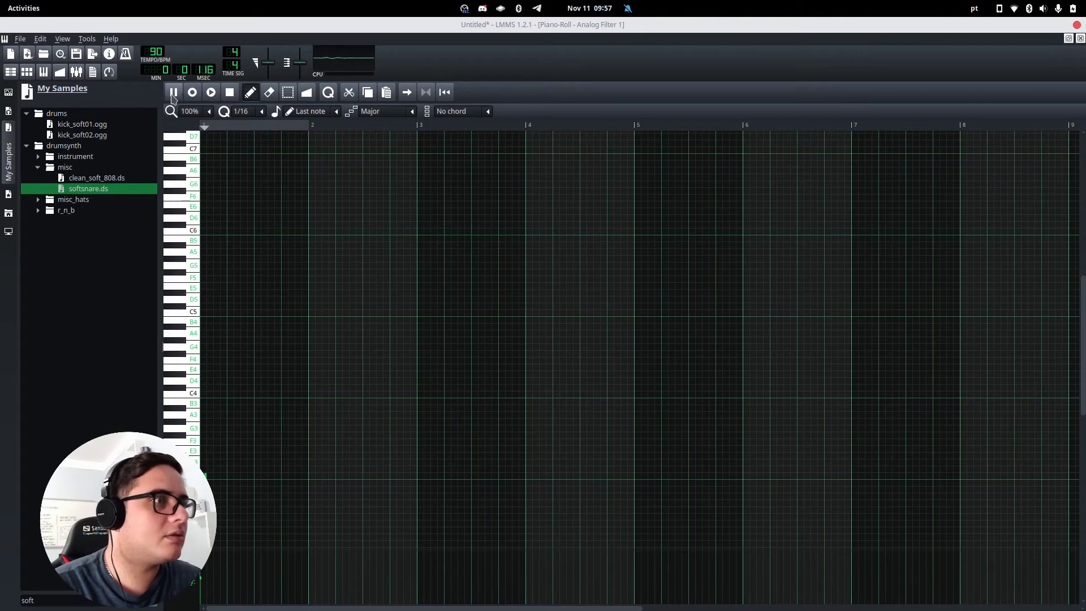
{"action": "left_click", "coordinate": [229, 96]}
{"action": "scroll", "coordinate": [265, 537], "scroll_direction": "down", "scroll_amount": 4}
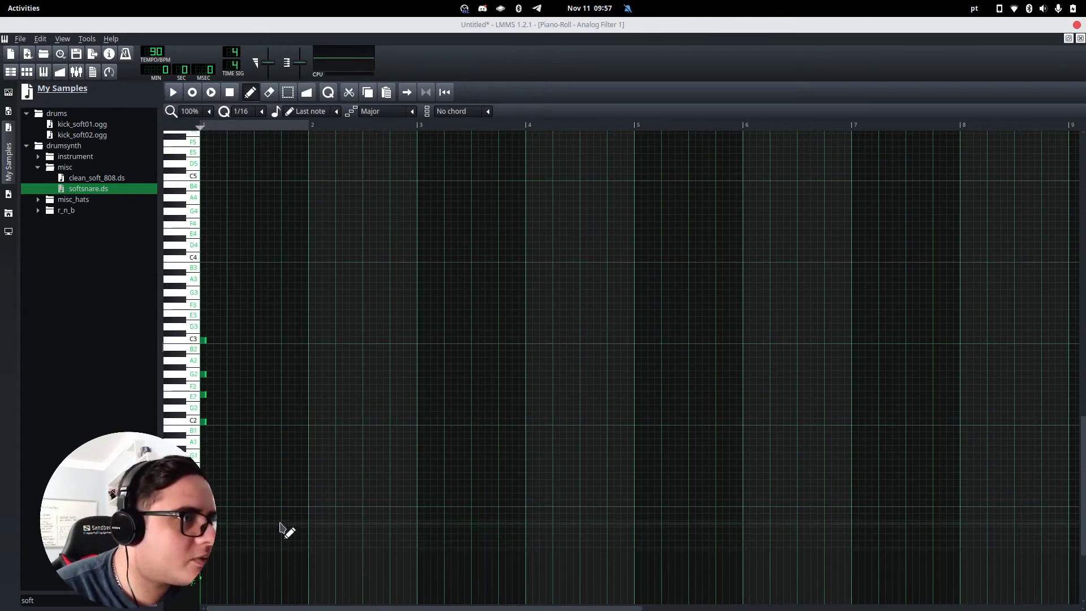
{"action": "key", "text": "ctrl+a"}
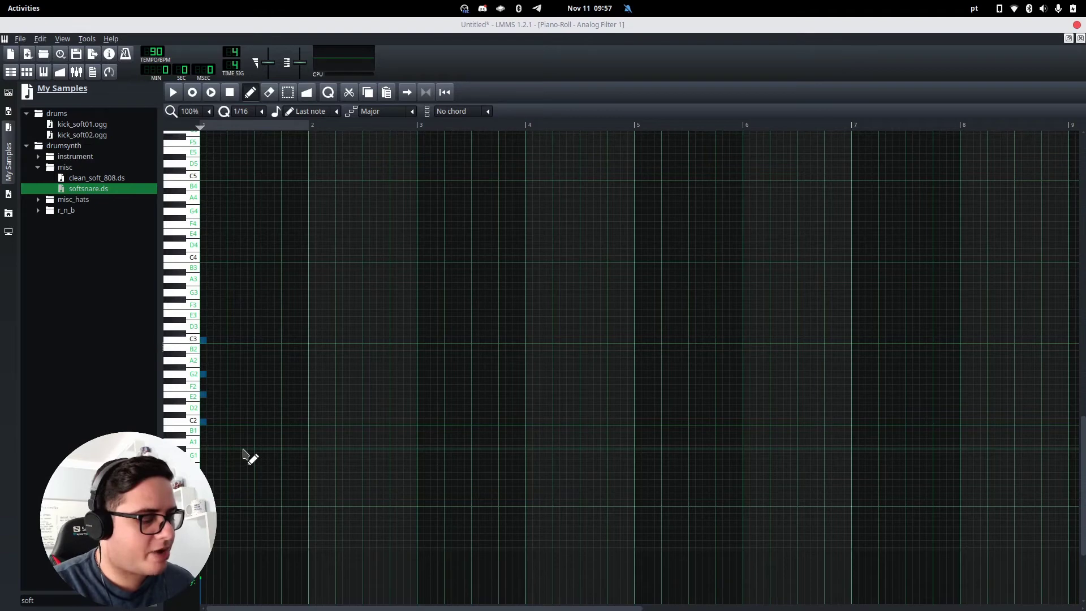
{"action": "key", "text": "ctrl"}
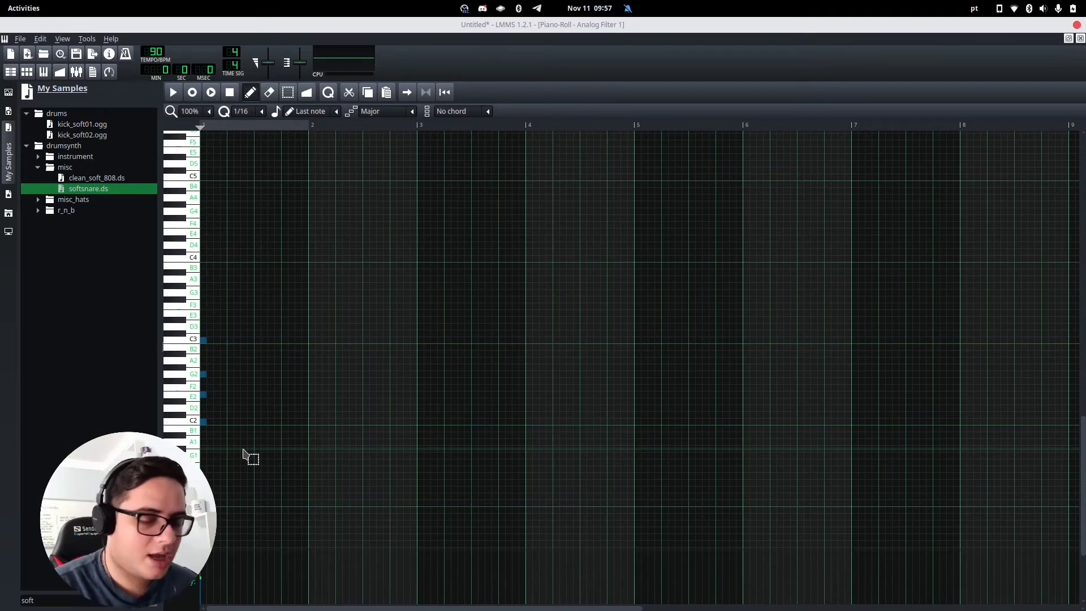
{"action": "key", "text": "ctrl+Up"}
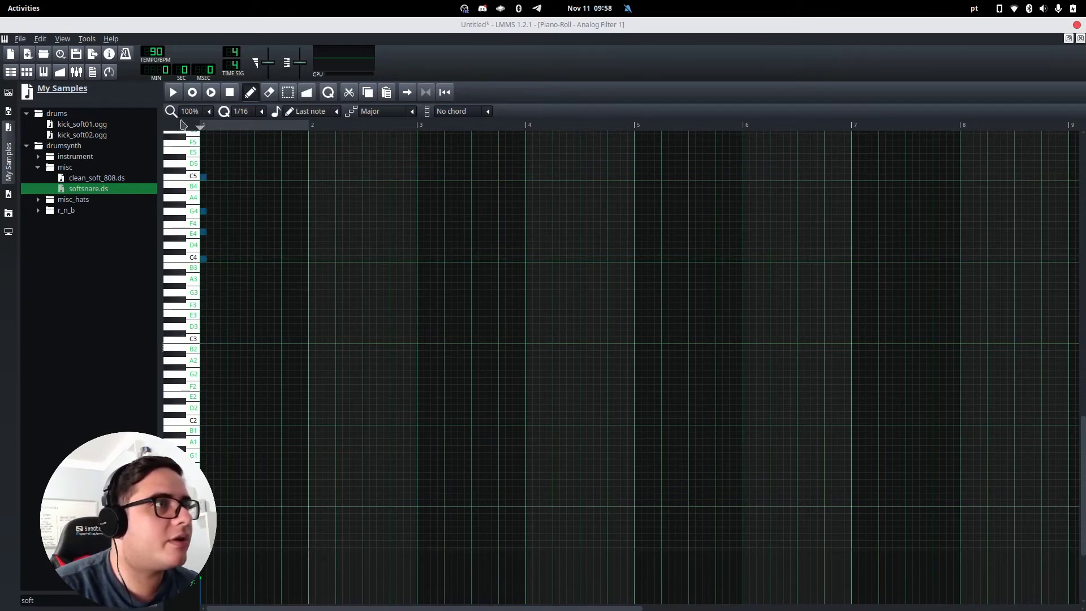
{"action": "left_click", "coordinate": [173, 92]}
{"action": "scroll", "coordinate": [279, 275], "scroll_direction": "up", "scroll_amount": 4}
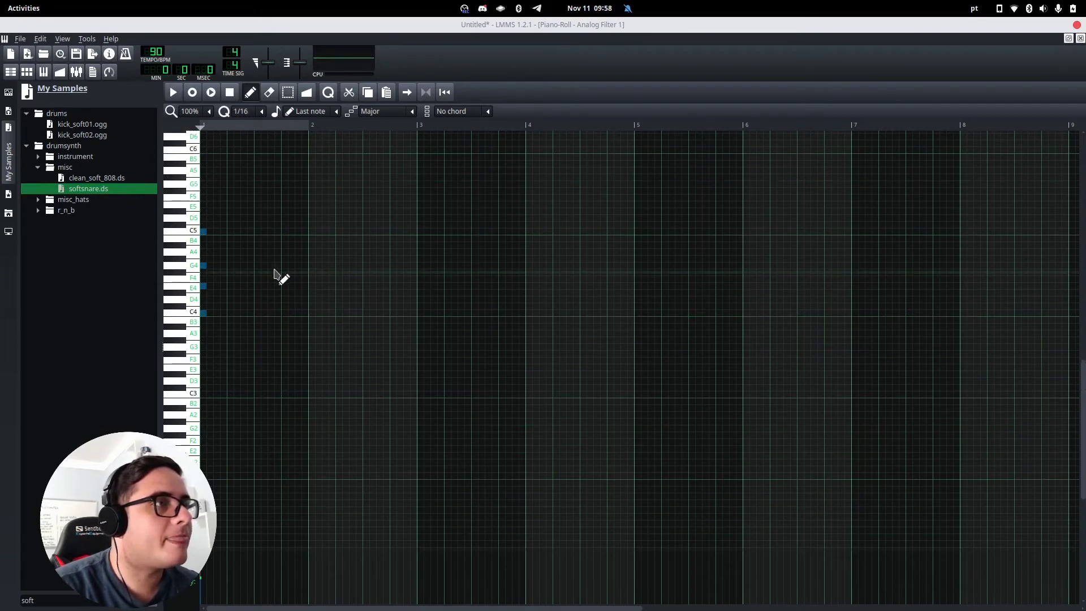
{"action": "left_click", "coordinate": [173, 92]}
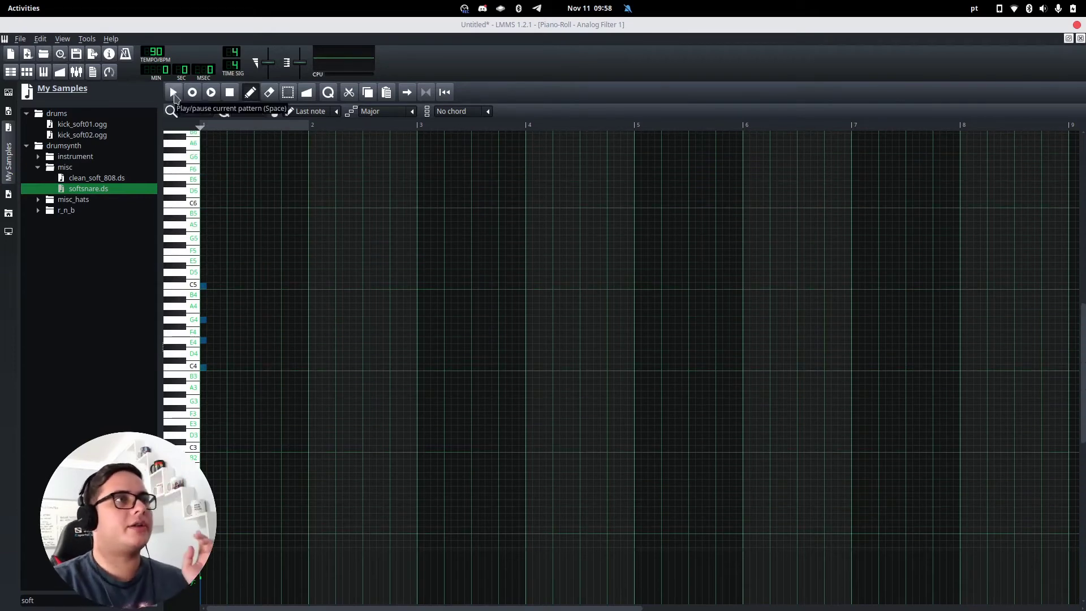
Stagger the chord into a rising arpeggio of consecutive 1/16 notes on C4, E4, G4 and C5, and play it
{"action": "left_click", "coordinate": [217, 345]}
{"action": "right_click", "coordinate": [218, 347]}
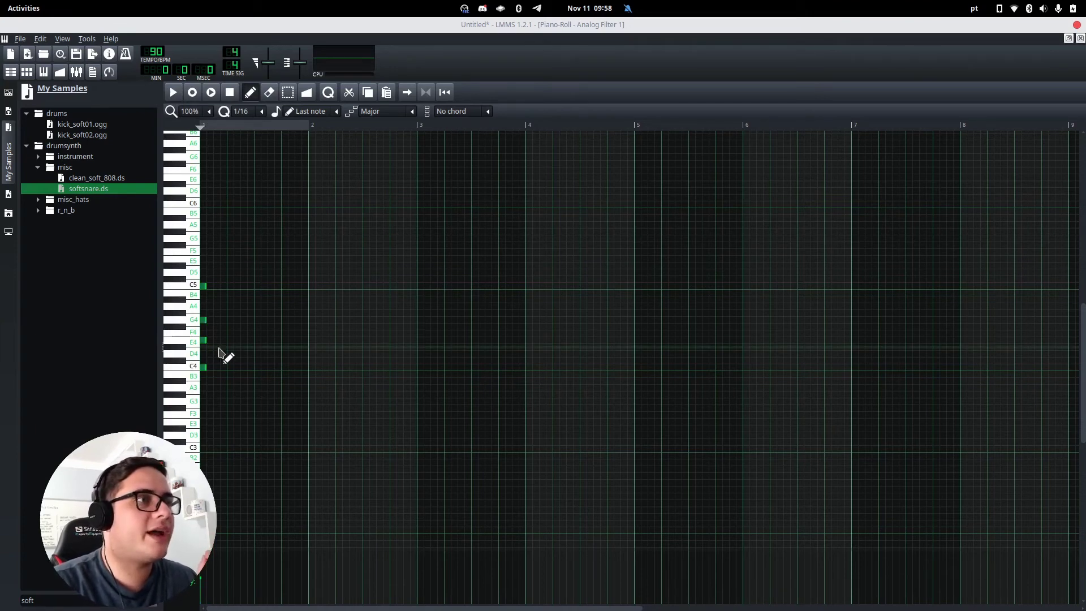
{"action": "left_click", "coordinate": [201, 340]}
{"action": "left_click_drag", "start_coordinate": [211, 351], "coordinate": [216, 349]}
{"action": "left_click", "coordinate": [217, 319]}
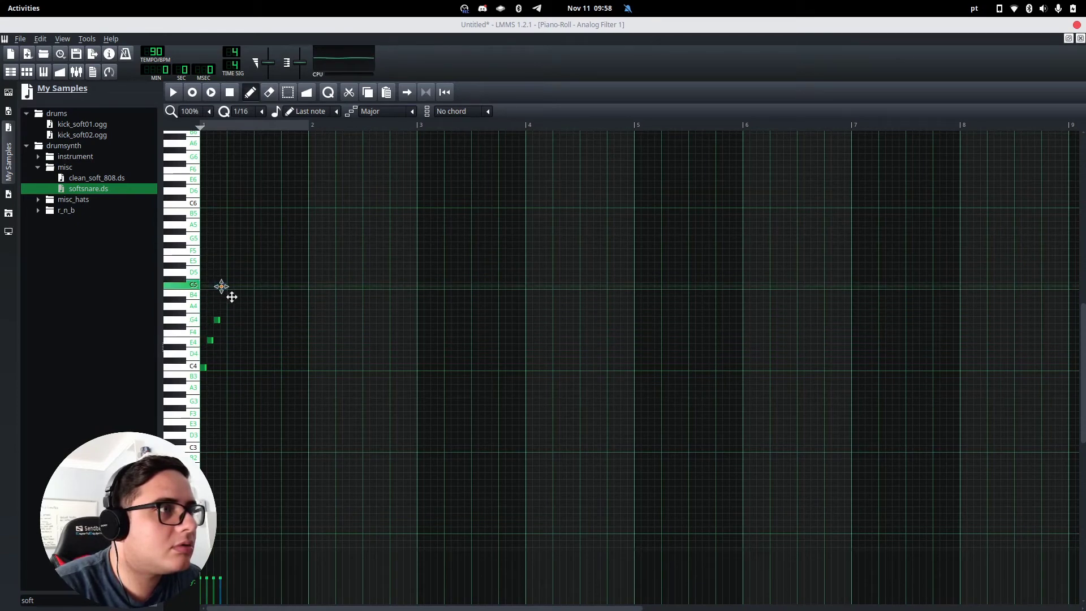
{"action": "left_click", "coordinate": [224, 286]}
{"action": "left_click", "coordinate": [174, 93]}
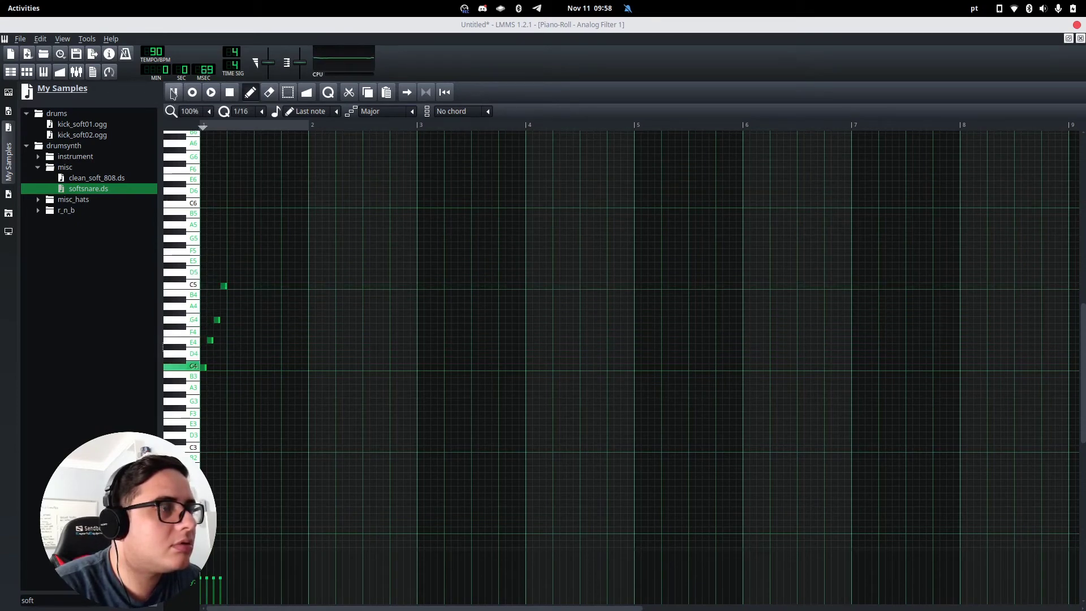
{"action": "left_click", "coordinate": [230, 92]}
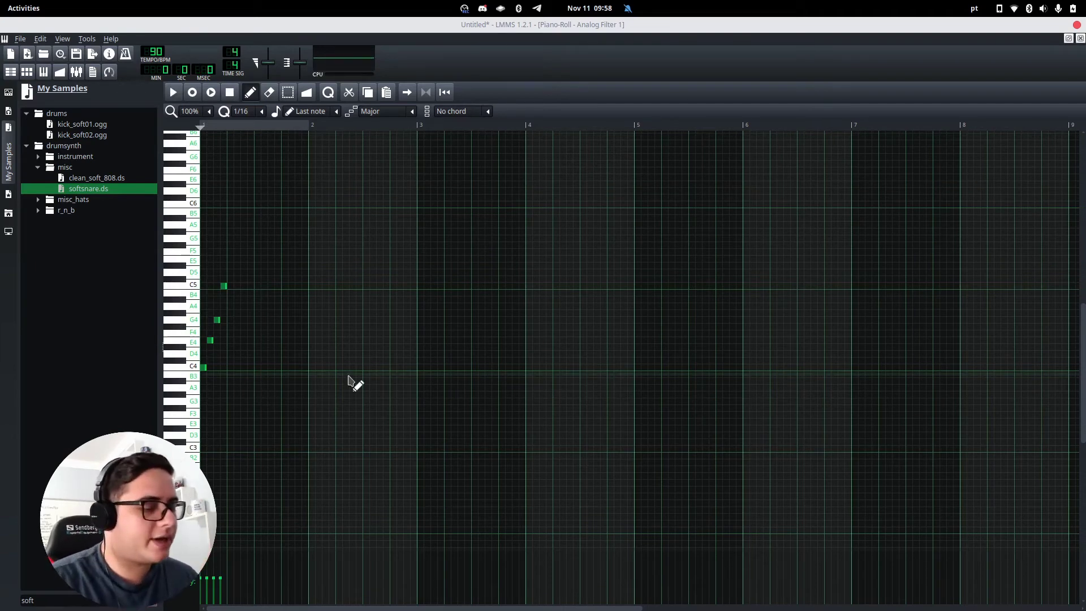
Duplicate the four-note arpeggio in place and transpose the copy up seven semitones to start on G4
{"action": "key", "text": "ctrl+a"}
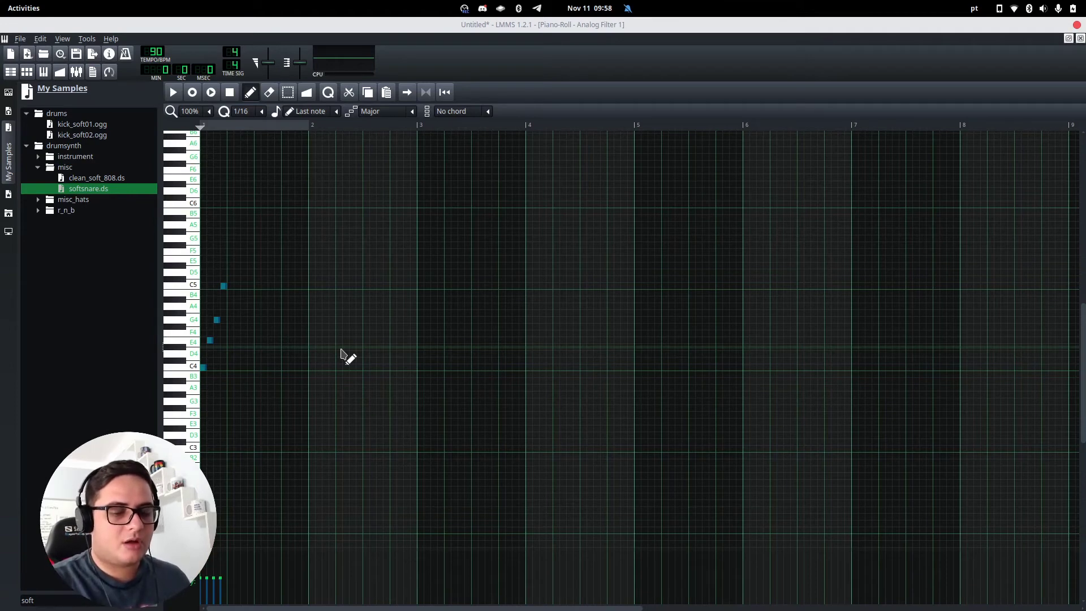
{"action": "scroll", "coordinate": [341, 351], "scroll_direction": "up", "scroll_amount": 1}
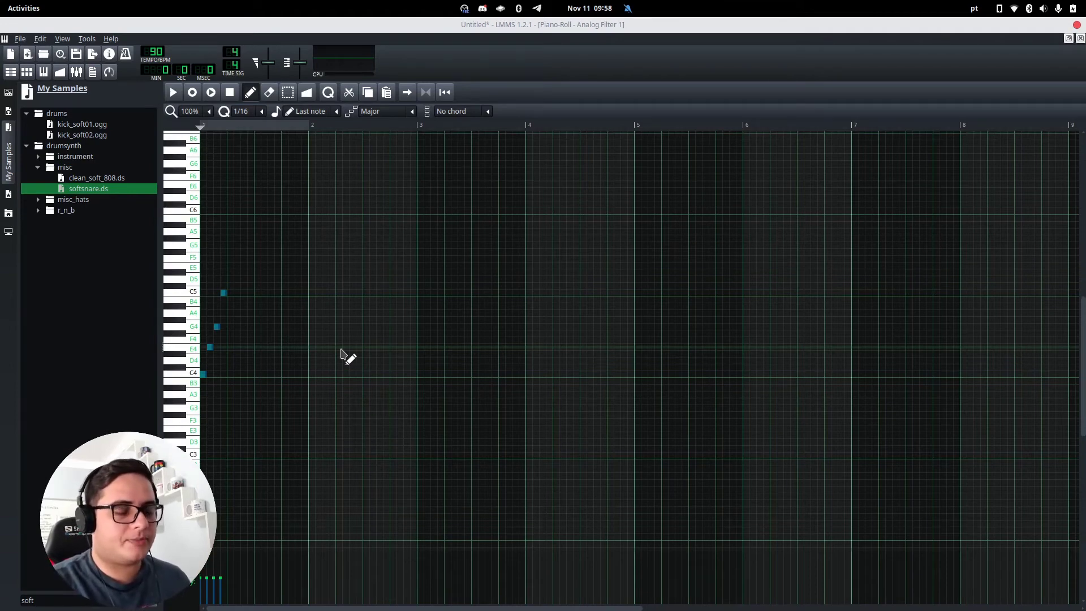
{"action": "key", "text": "Up"}
{"action": "key", "text": "Up"}
{"action": "key", "text": "Up"}
{"action": "key", "text": "Up"}
{"action": "key", "text": "Up"}
{"action": "key", "text": "Up"}
{"action": "key", "text": "Up"}
{"action": "key", "text": "Up"}
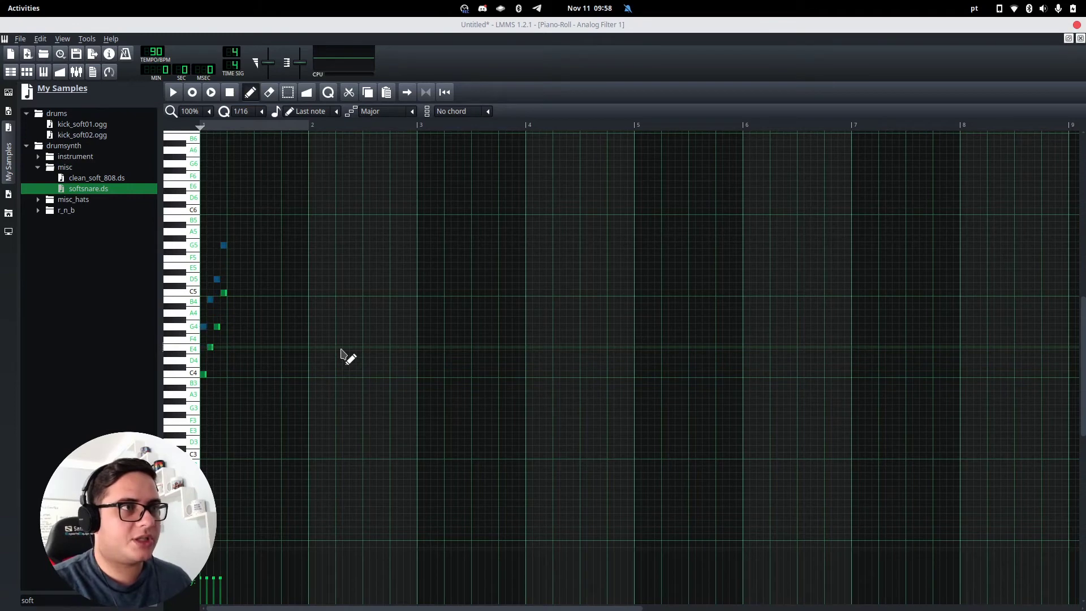
Transpose the copied arpeggio down one octave so it starts on G3
{"action": "key", "text": "Down"}
{"action": "key", "text": "Down"}
{"action": "key", "text": "Down"}
{"action": "key", "text": "Down"}
{"action": "key", "text": "Down"}
{"action": "key", "text": "Down"}
{"action": "key", "text": "Down"}
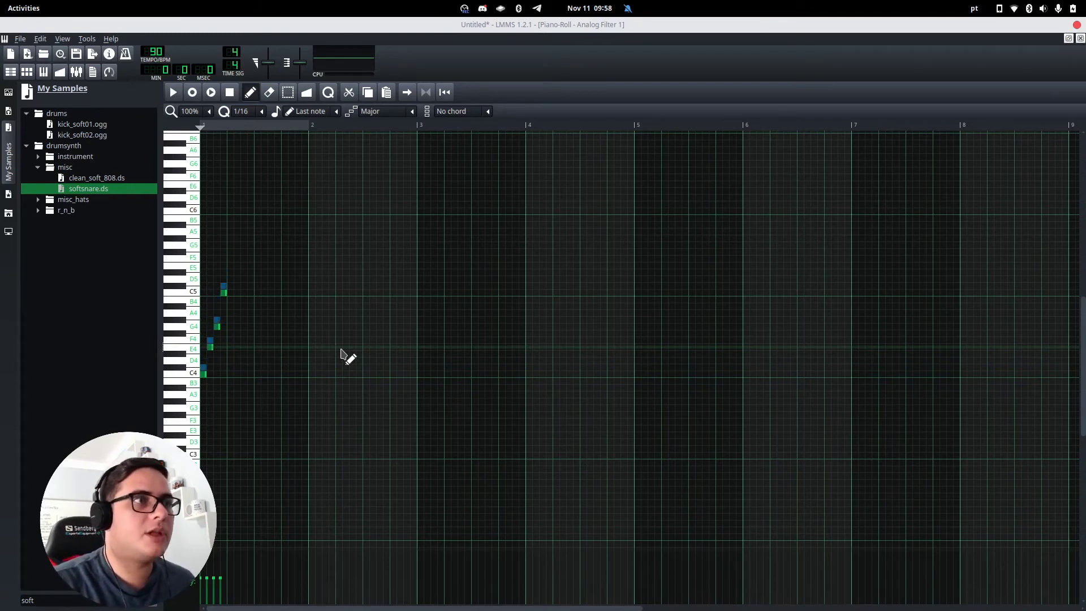
{"action": "key", "text": "Down"}
{"action": "key", "text": "Down"}
{"action": "key", "text": "Down"}
{"action": "key", "text": "Down"}
{"action": "key", "text": "Down"}
{"action": "key", "text": "Down"}
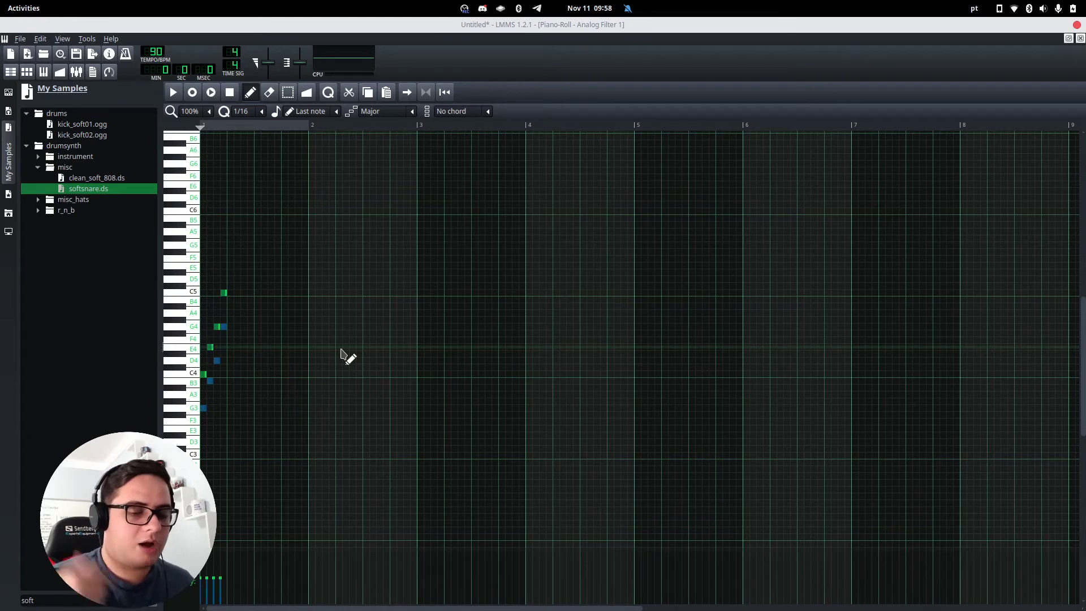
Transpose the copied arpeggio up five semitones so it starts on C4, over the original notes
{"action": "key", "text": "Up"}
{"action": "key", "text": "Up"}
{"action": "key", "text": "Up"}
{"action": "key", "text": "Up"}
{"action": "key", "text": "Up"}
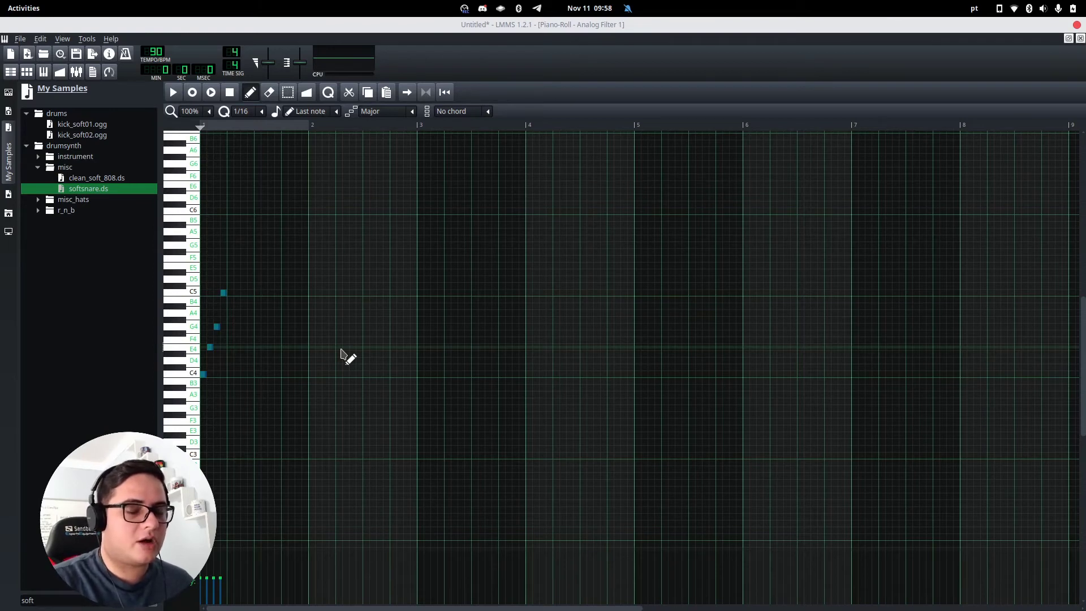
Try shifting the copied arpeggio one beat and one full bar later, returning it to the start of bar 1 each time
{"action": "key", "text": "shift+Right"}
{"action": "key", "text": "shift+Right"}
{"action": "key", "text": "shift+Right"}
{"action": "key", "text": "shift+Right"}
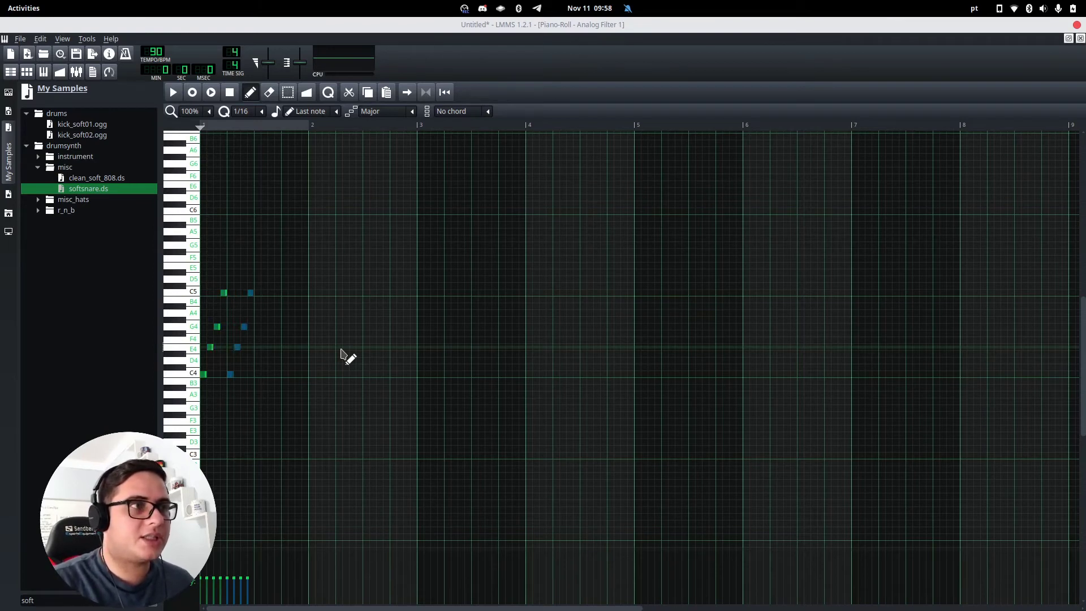
{"action": "key", "text": "shift+Left"}
{"action": "key", "text": "shift+Left"}
{"action": "key", "text": "shift+Left"}
{"action": "key", "text": "shift+Left"}
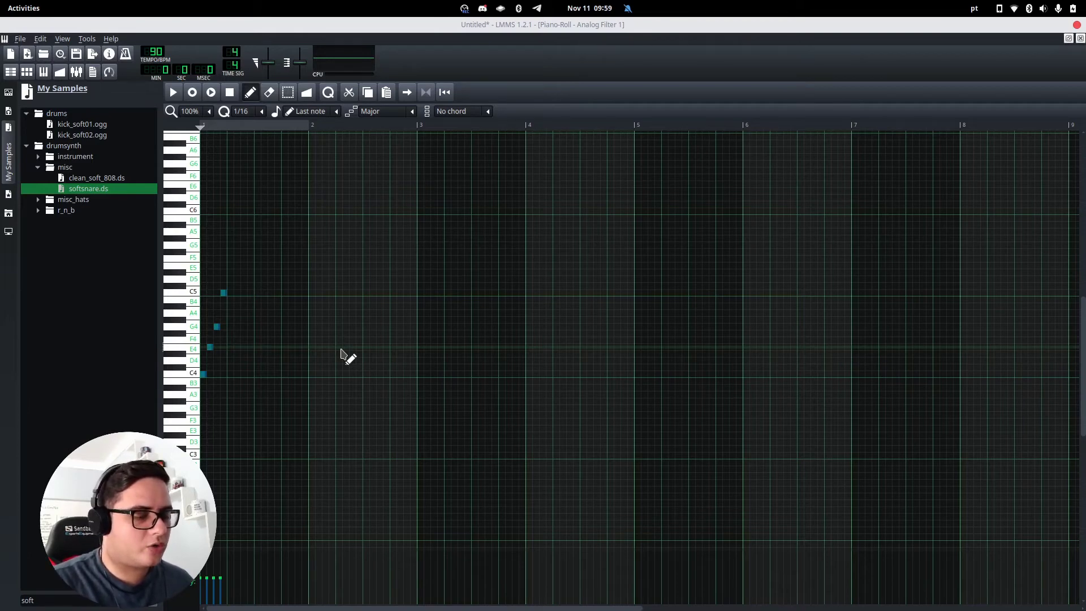
{"action": "key", "text": "ctrl+shift+Right"}
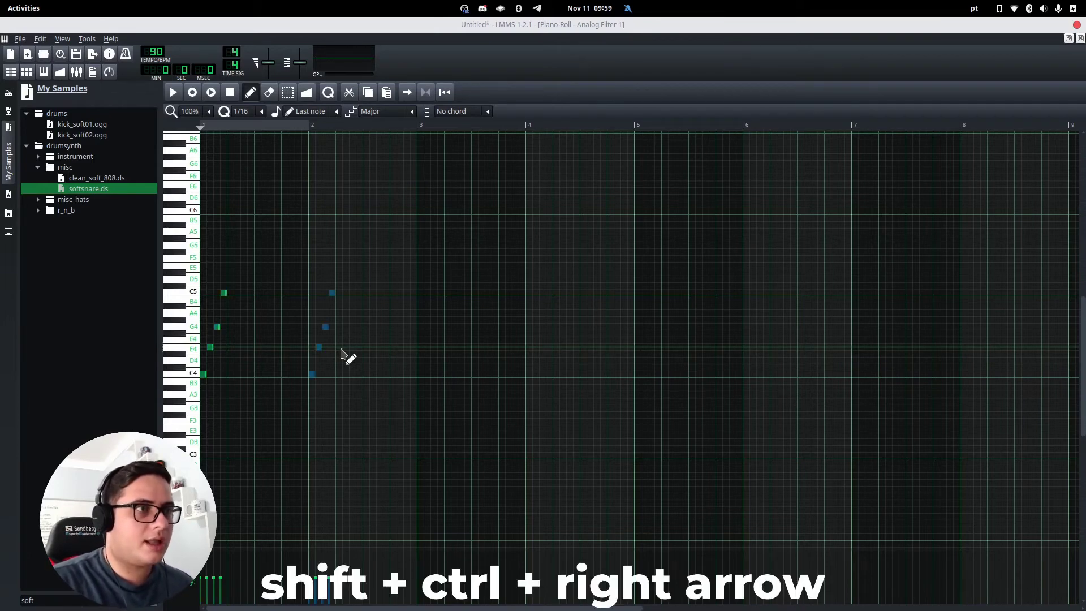
{"action": "key", "text": "ctrl+z"}
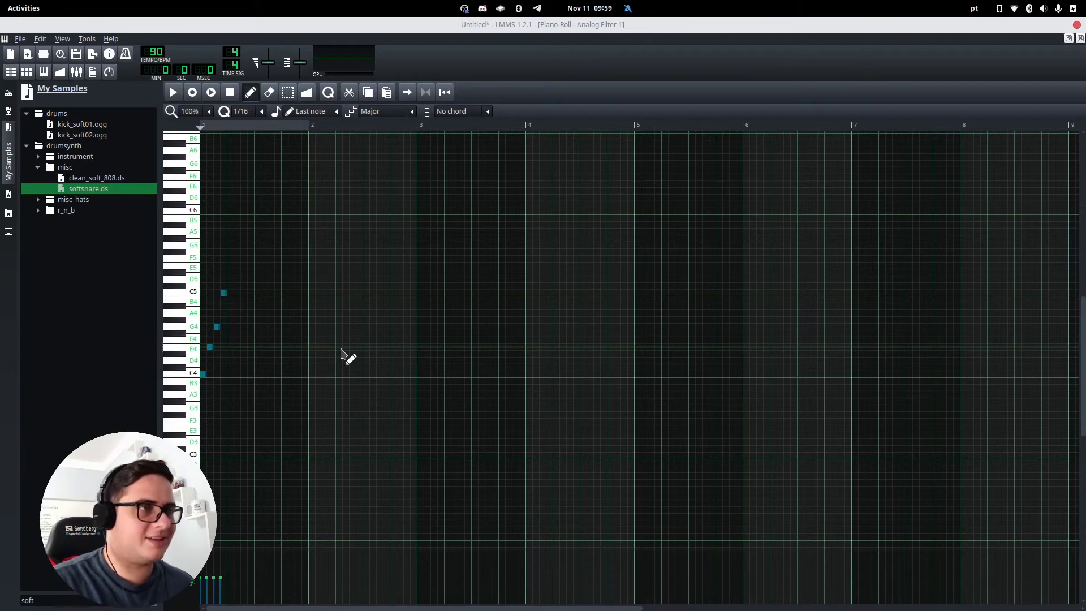
Fill bar 1 by placing copies of the C4–C5 arpeggio on beats 2, 3 and 4, and play the pattern
{"action": "key", "text": "ctrl+shift+Right"}
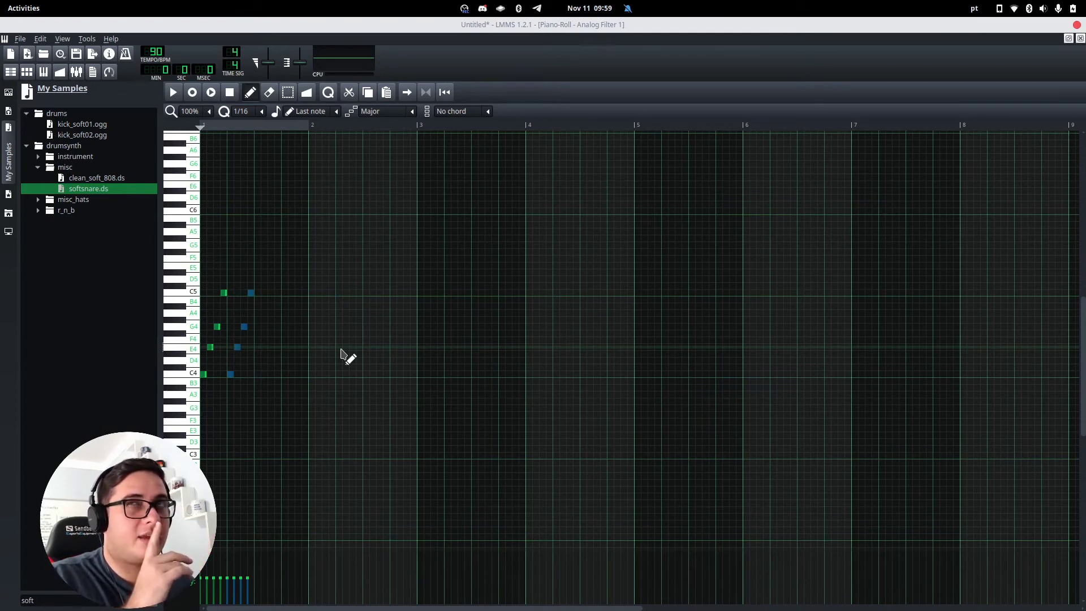
{"action": "key", "text": "ctrl"}
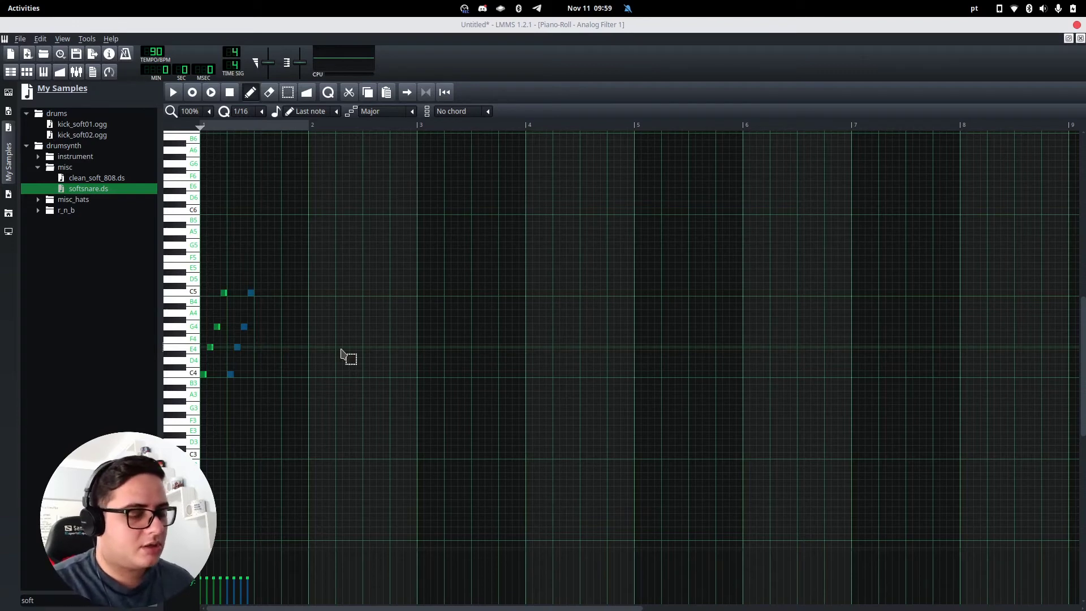
{"action": "key", "text": "ctrl+v"}
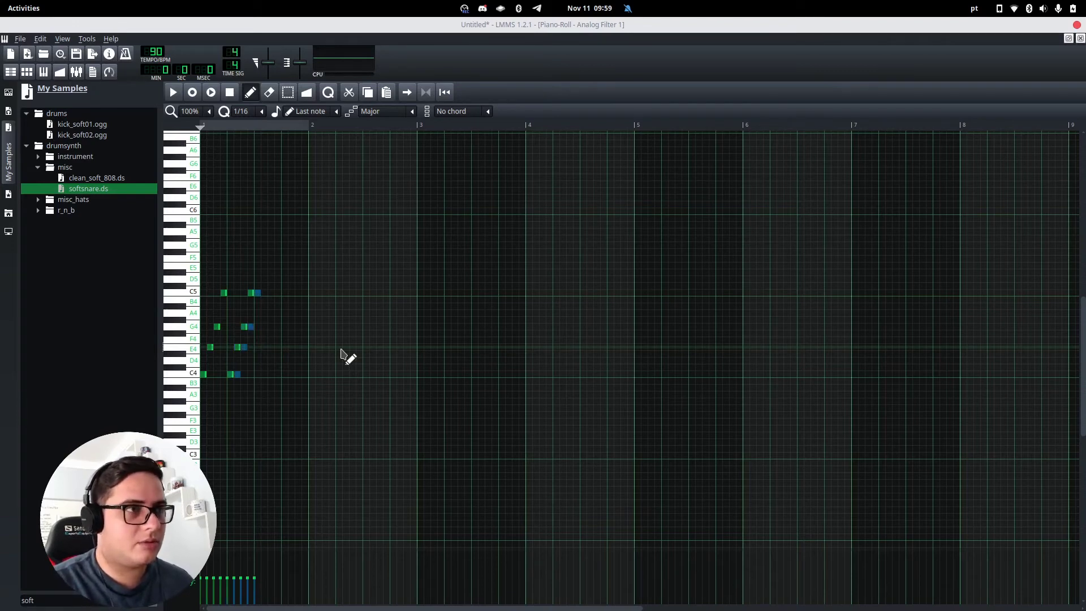
{"action": "key", "text": "ctrl"}
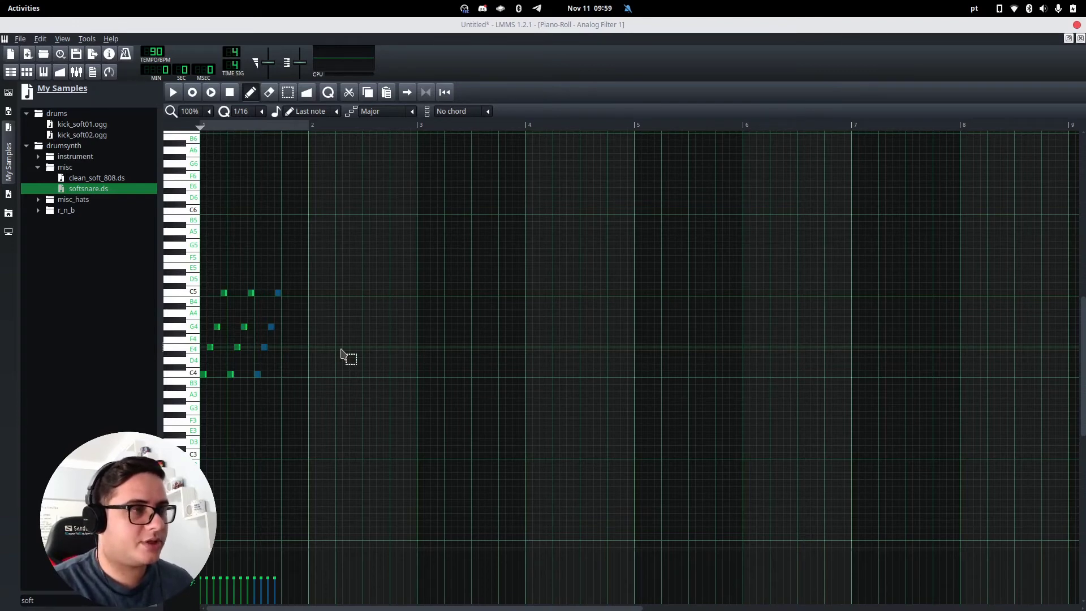
{"action": "key", "text": "ctrl+v"}
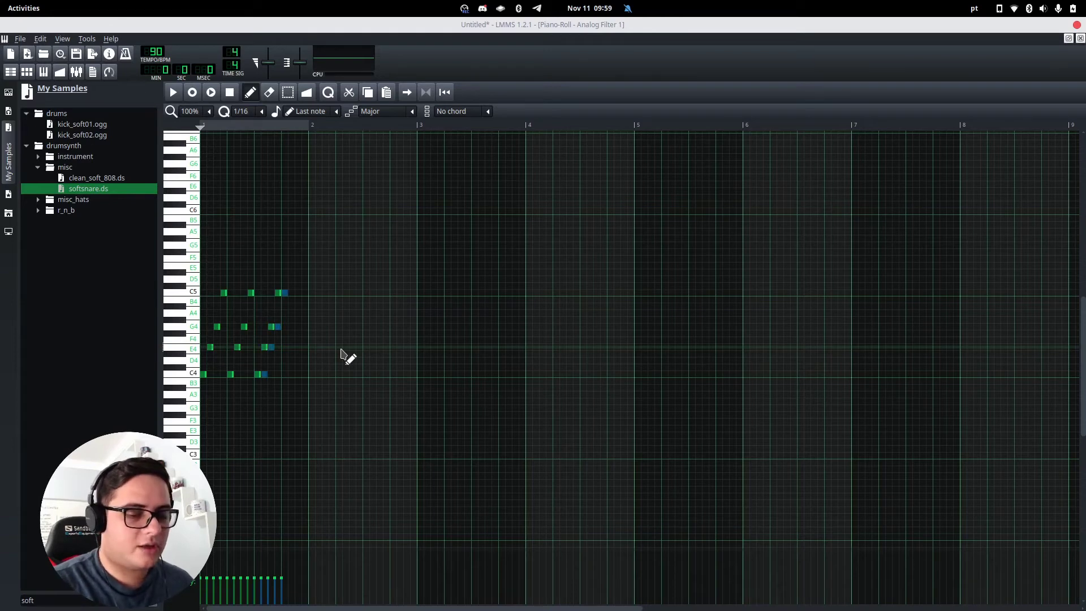
{"action": "key", "text": "shift+Right"}
{"action": "key", "text": "shift+Right"}
{"action": "key", "text": "shift+Right"}
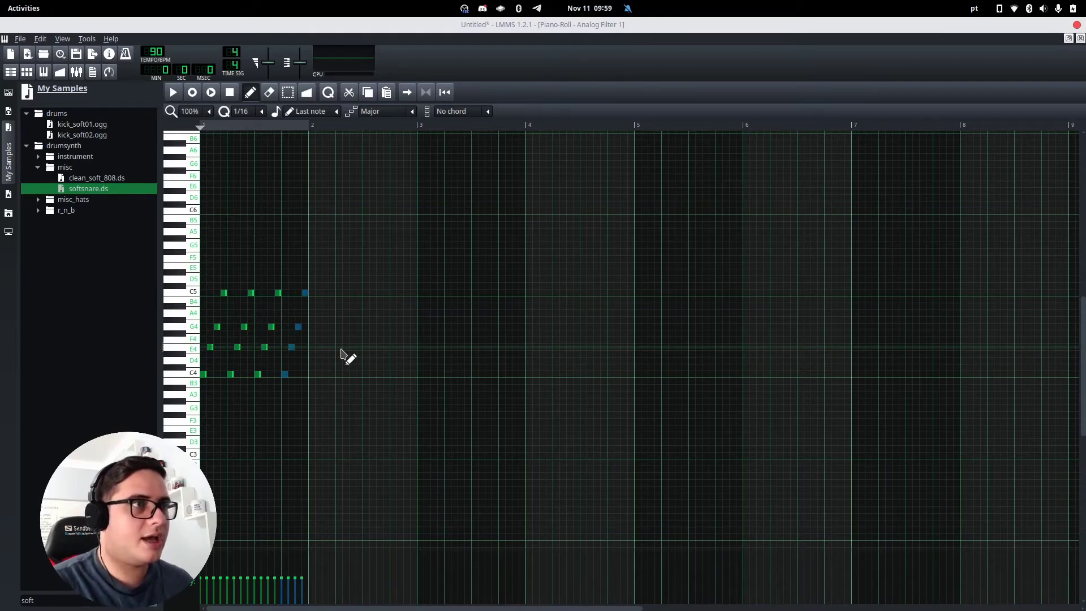
{"action": "left_click", "coordinate": [174, 92]}
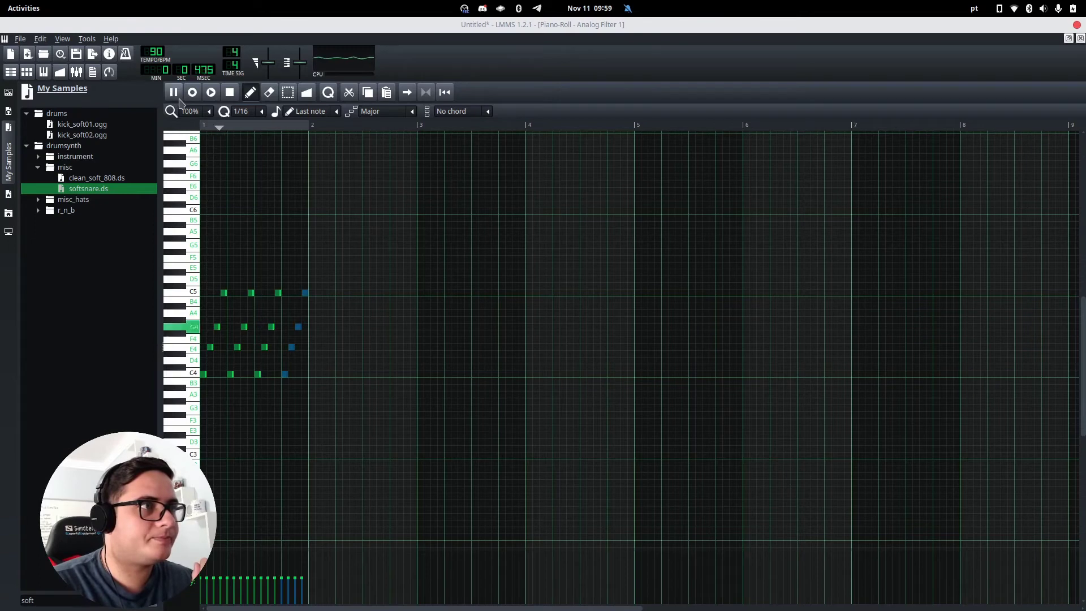
{"action": "left_click", "coordinate": [230, 92]}
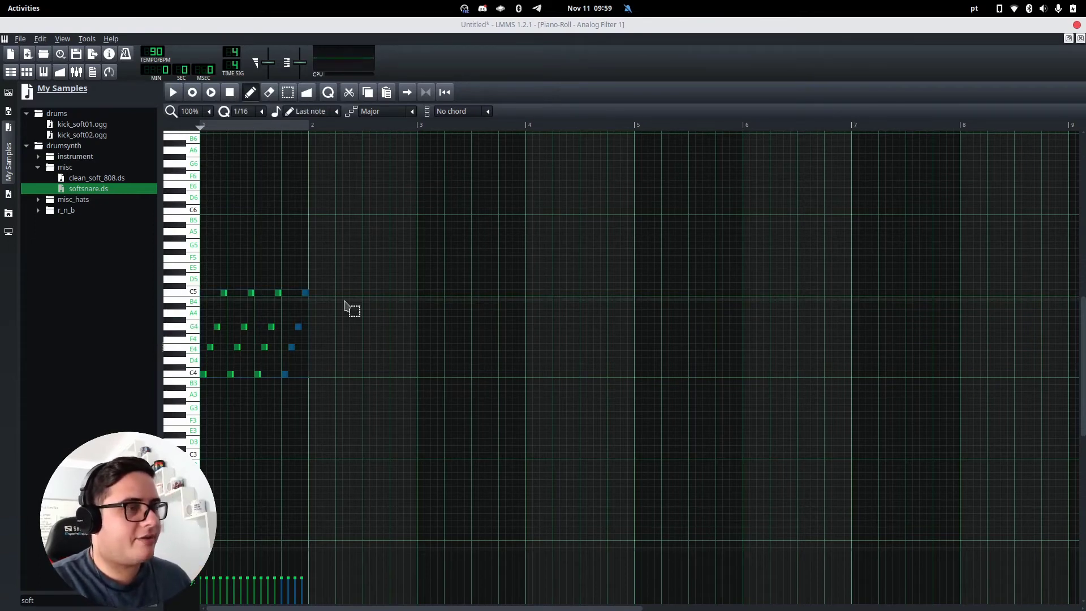
Duplicate all the bar 1 arpeggio notes into bar 2 and preview the pattern with the song playing
{"action": "key", "text": "ctrl+a"}
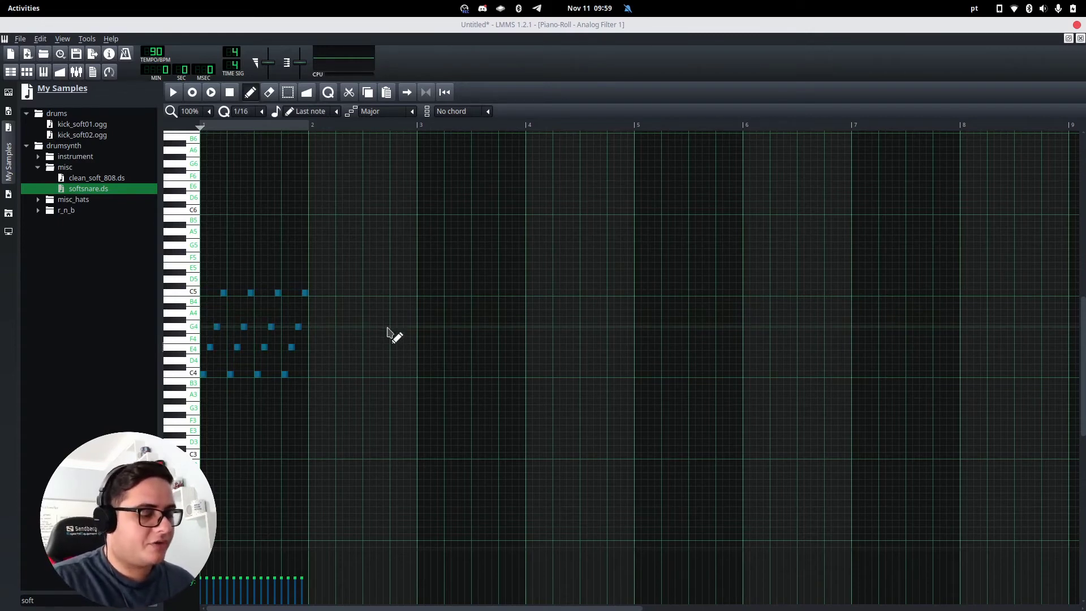
{"action": "key", "text": "ctrl+v"}
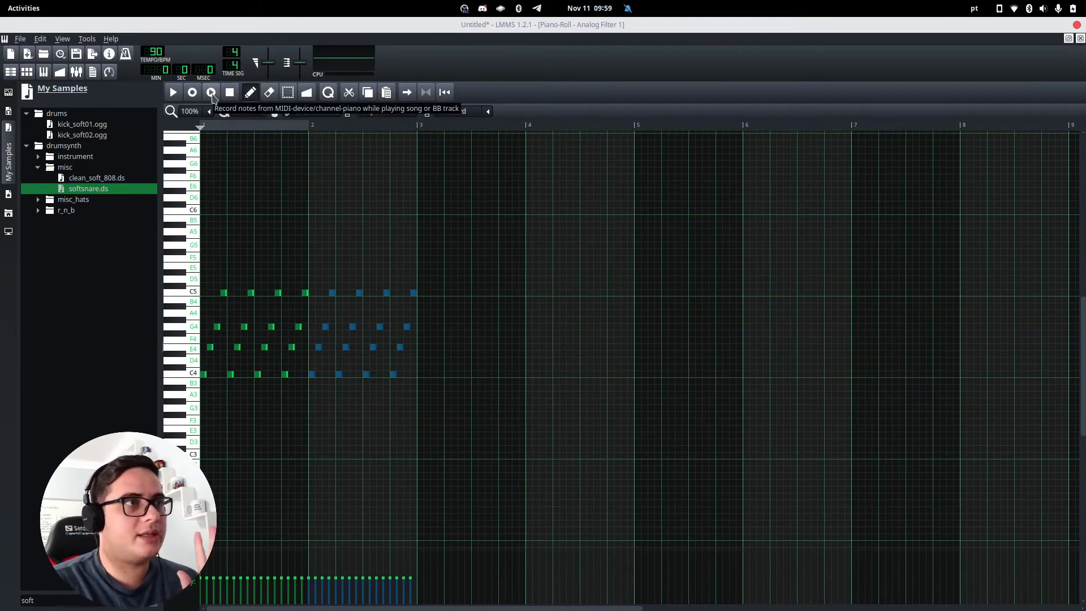
{"action": "left_click", "coordinate": [212, 92]}
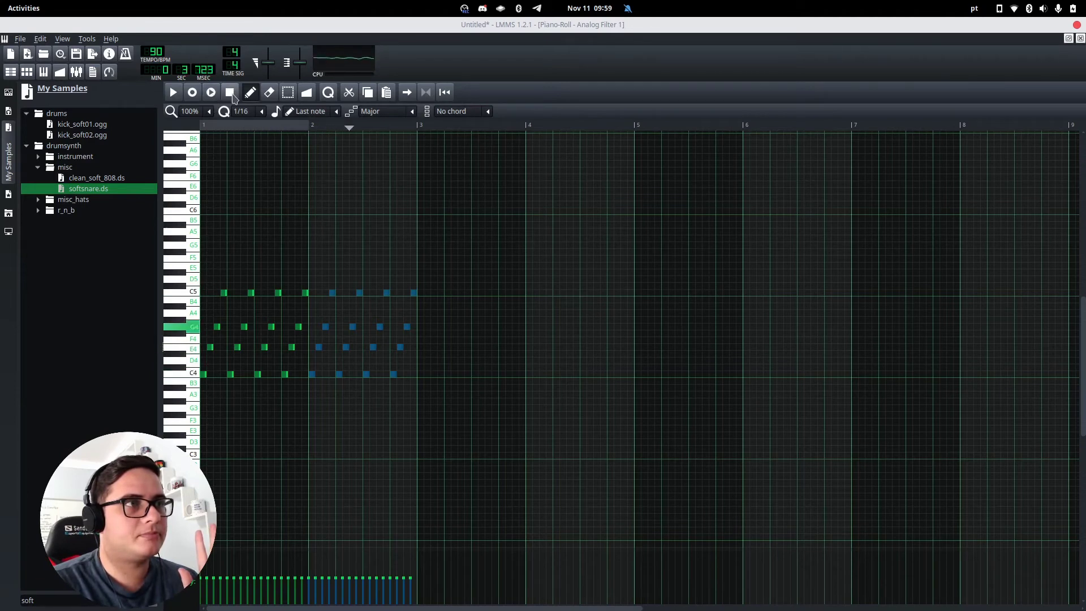
{"action": "left_click", "coordinate": [231, 94]}
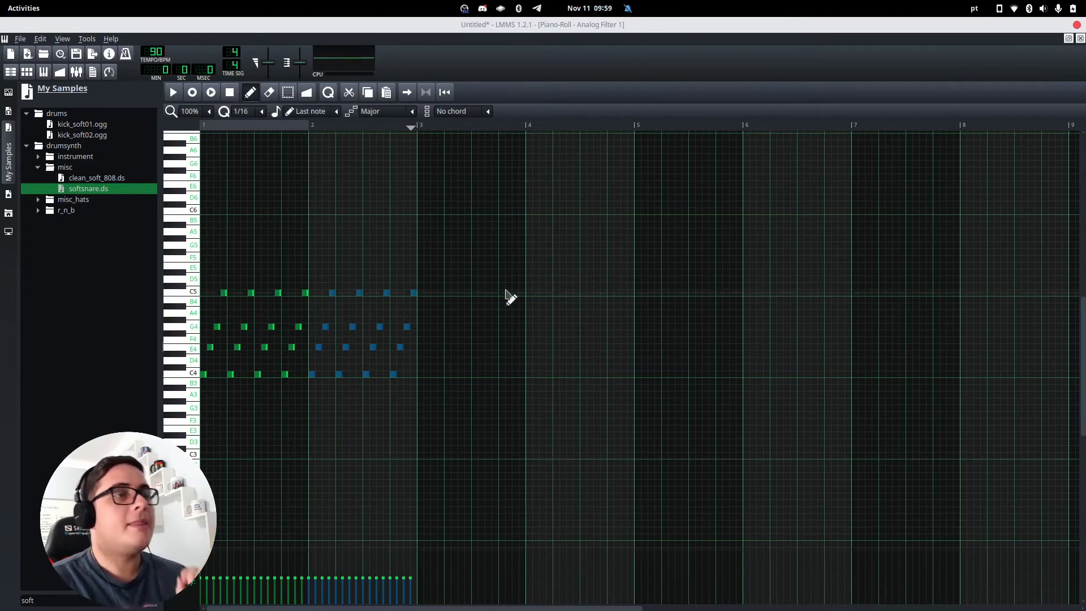
Try transposing the whole arpeggio down three semitones and moving it one bar later, returning it to C4 at bar 1
{"action": "key", "text": "ctrl+a"}
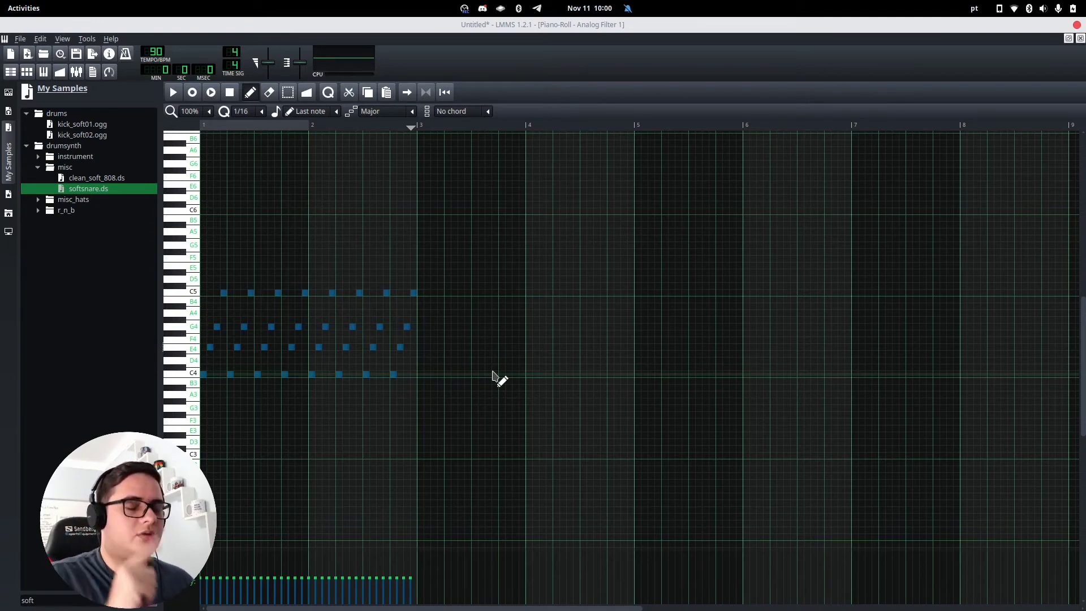
{"action": "key", "text": "Down"}
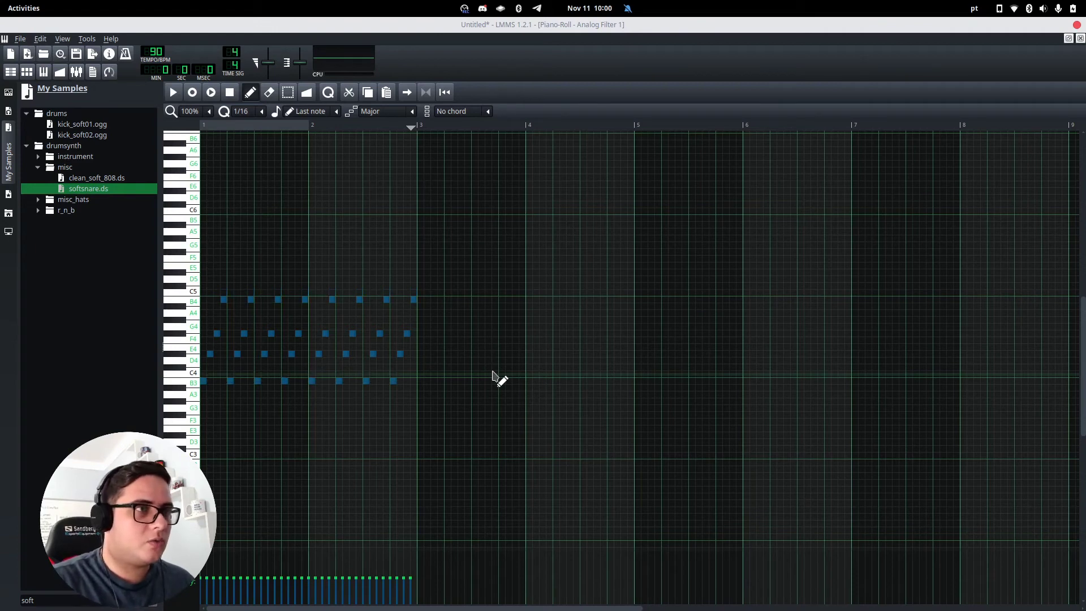
{"action": "key", "text": "Down"}
{"action": "key", "text": "Down"}
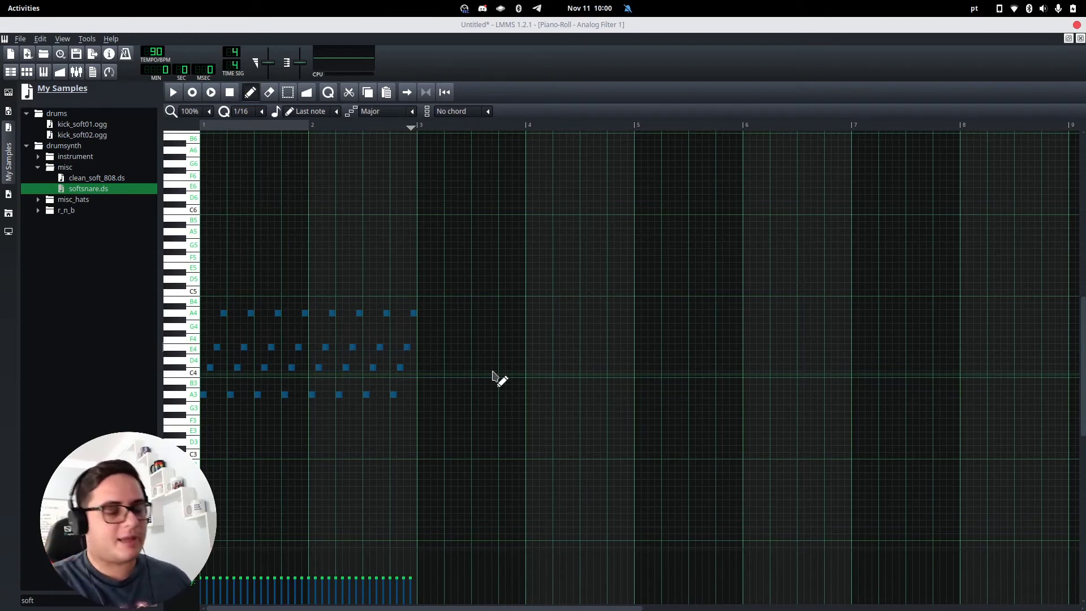
{"action": "key", "text": "shift+Right"}
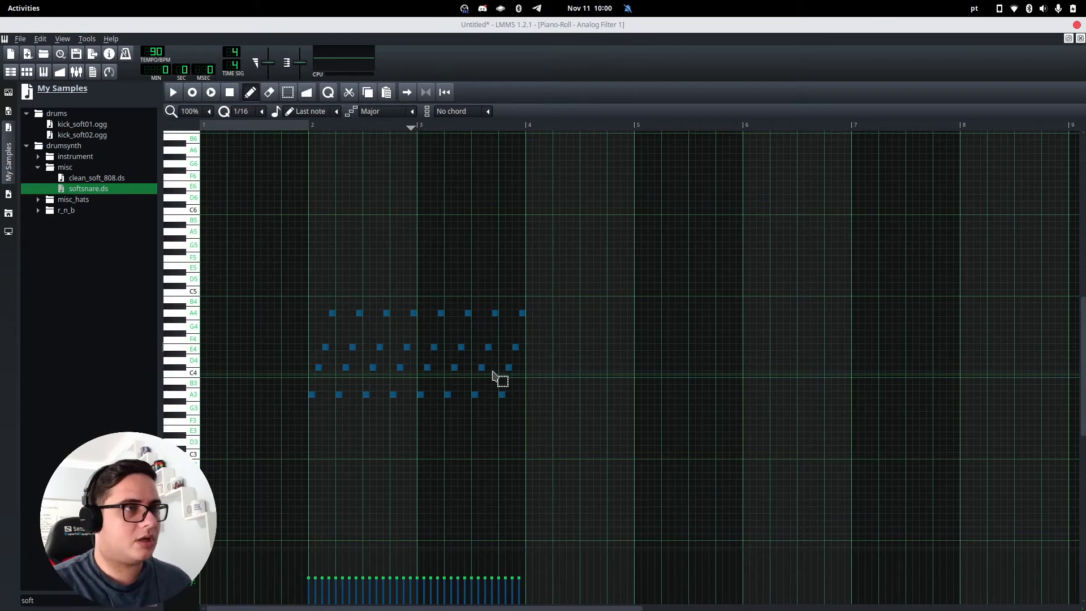
{"action": "key", "text": "shift+Left"}
{"action": "key", "text": "shift+Up"}
{"action": "key", "text": "shift+Up"}
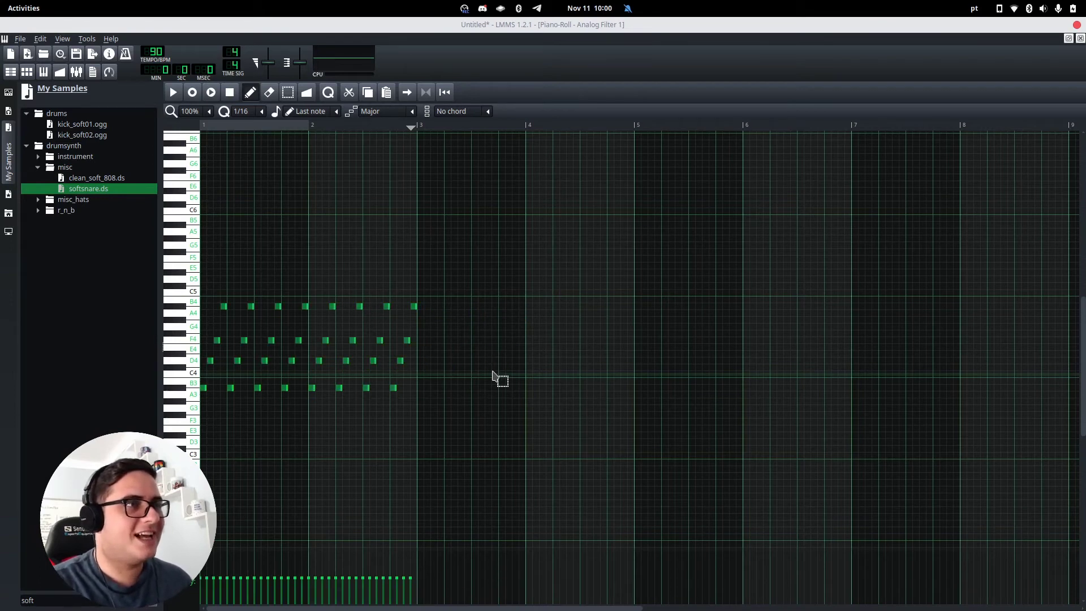
{"action": "key", "text": "shift+Up"}
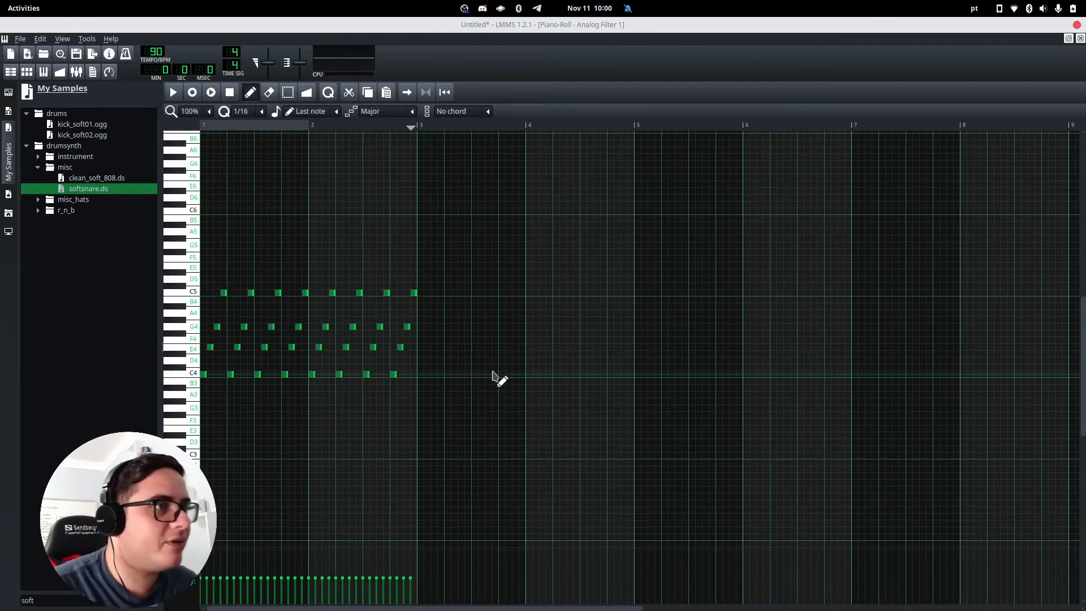
Duplicate all the arpeggio notes from bars 1–2 into bars 3–4, aligning the copy with the start of bar 3
{"action": "key", "text": "ctrl+a"}
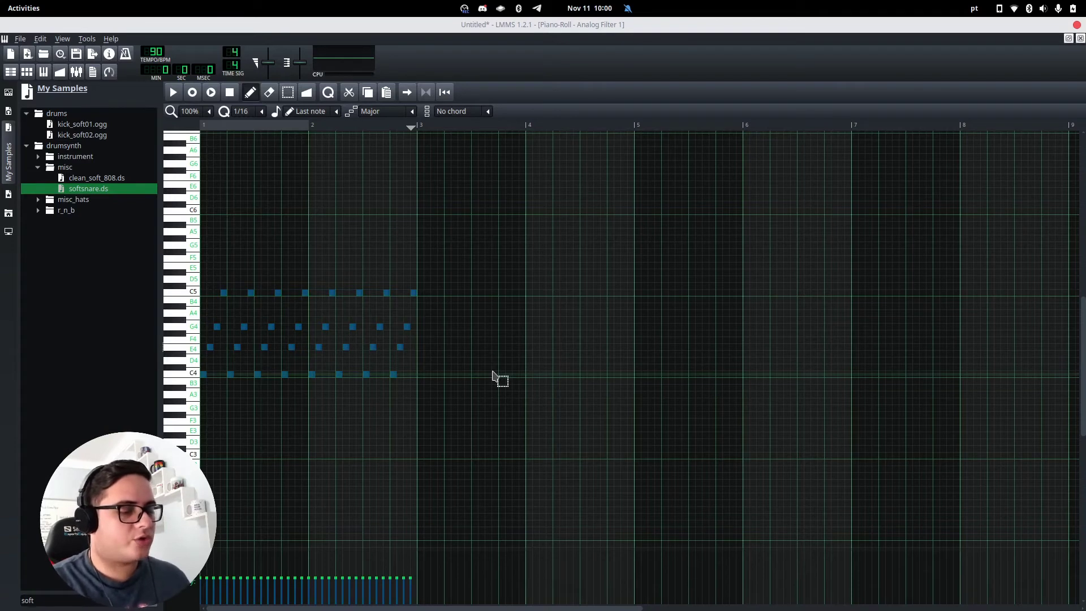
{"action": "key", "text": "ctrl+c"}
{"action": "key", "text": "ctrl+v"}
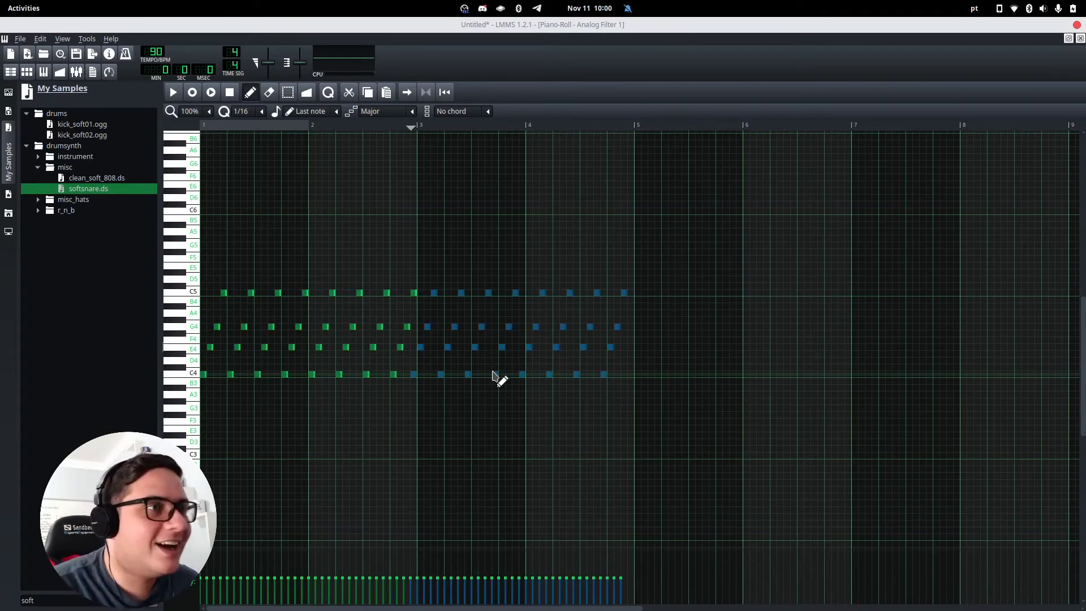
{"action": "left_click_drag", "start_coordinate": [412, 373], "coordinate": [422, 373]}
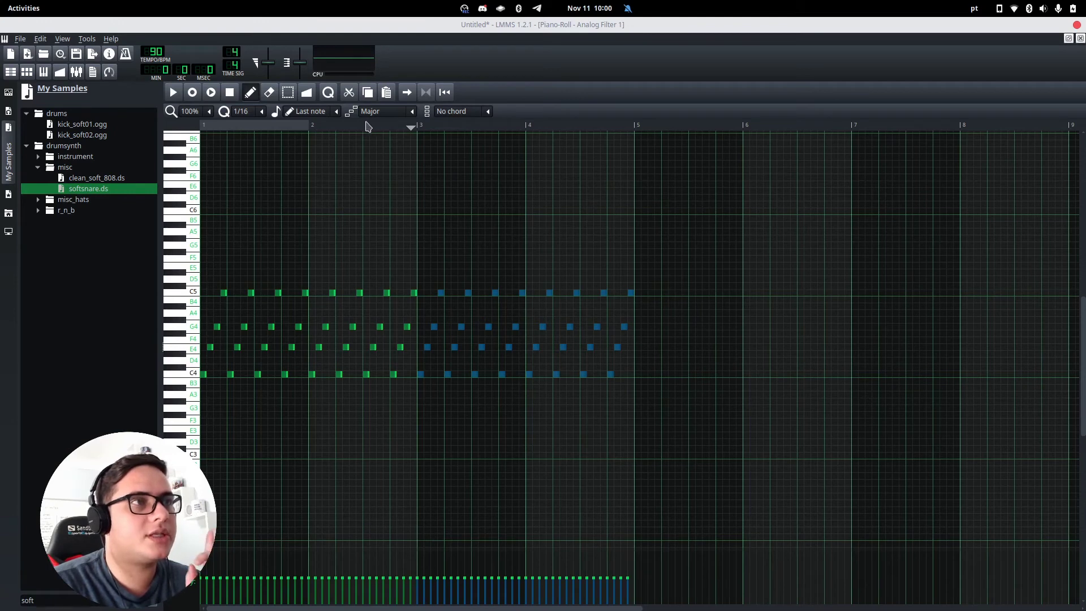
Mark the C major scale on the piano roll and transpose the bars 3–4 arpeggio down three semitones to start on A3
{"action": "right_click", "coordinate": [192, 378]}
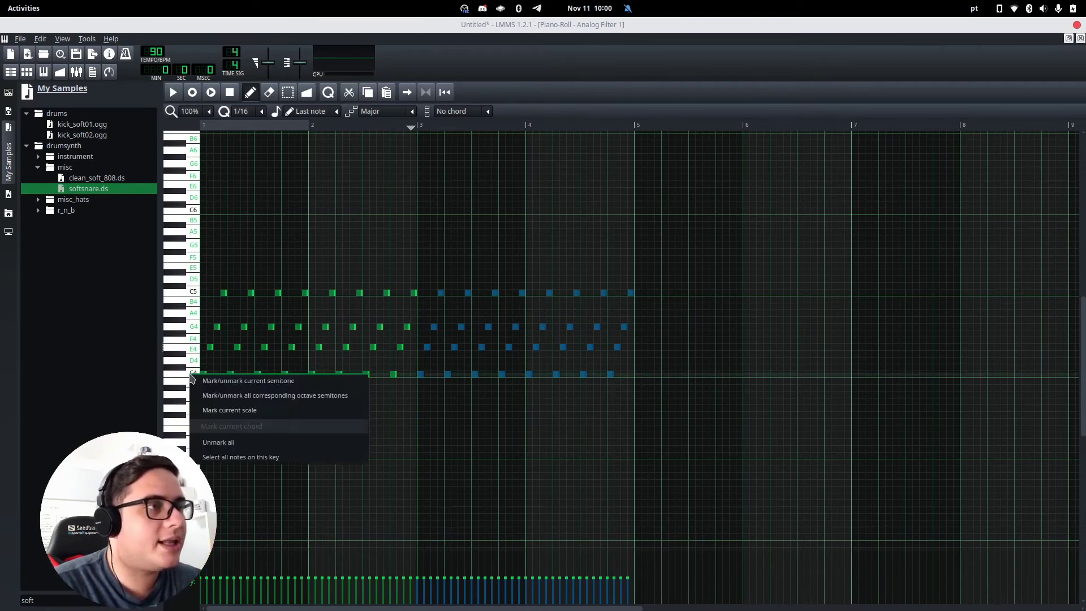
{"action": "left_click", "coordinate": [237, 412]}
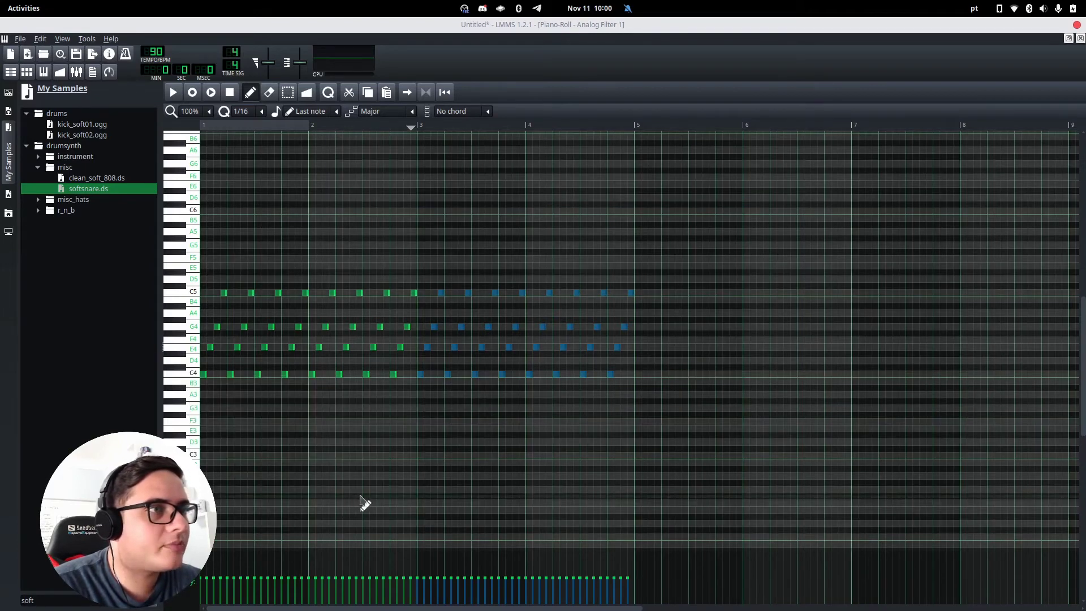
{"action": "left_click", "coordinate": [426, 385]}
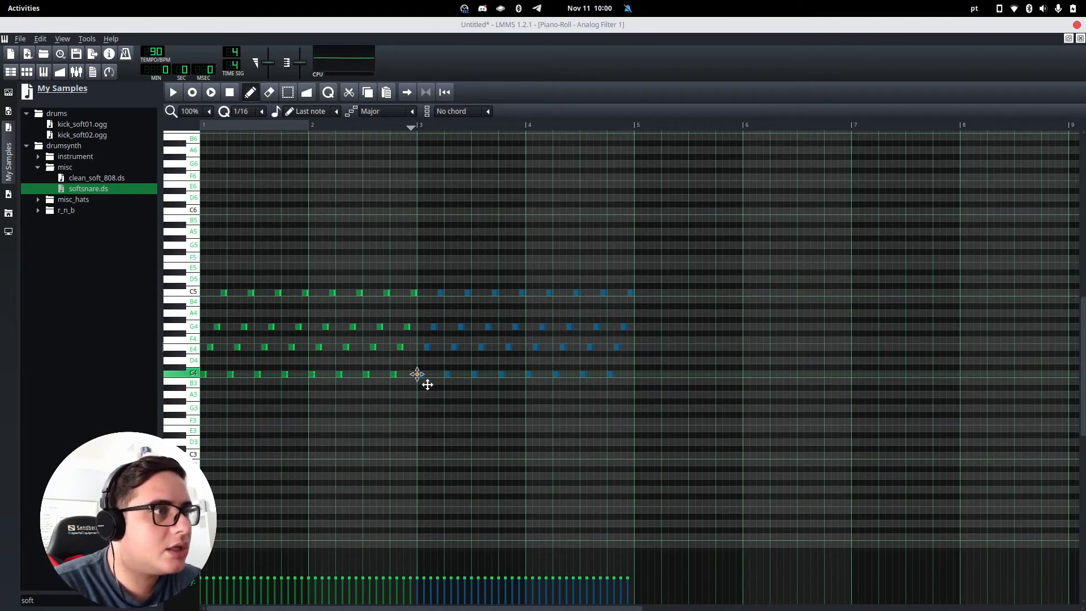
{"action": "left_click_drag", "start_coordinate": [427, 385], "coordinate": [427, 402]}
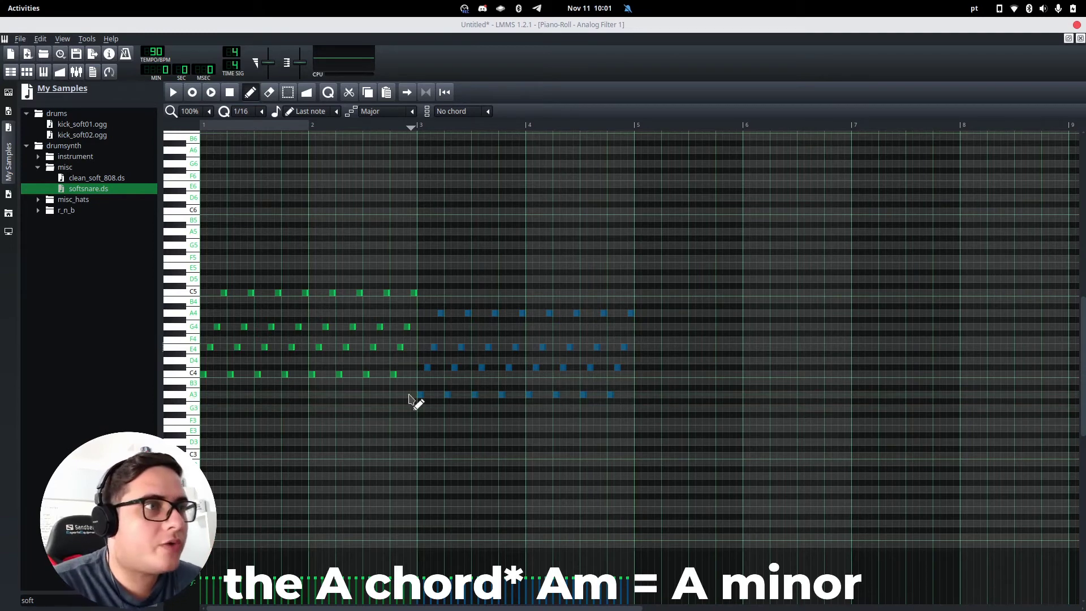
{"action": "left_click", "coordinate": [433, 384]}
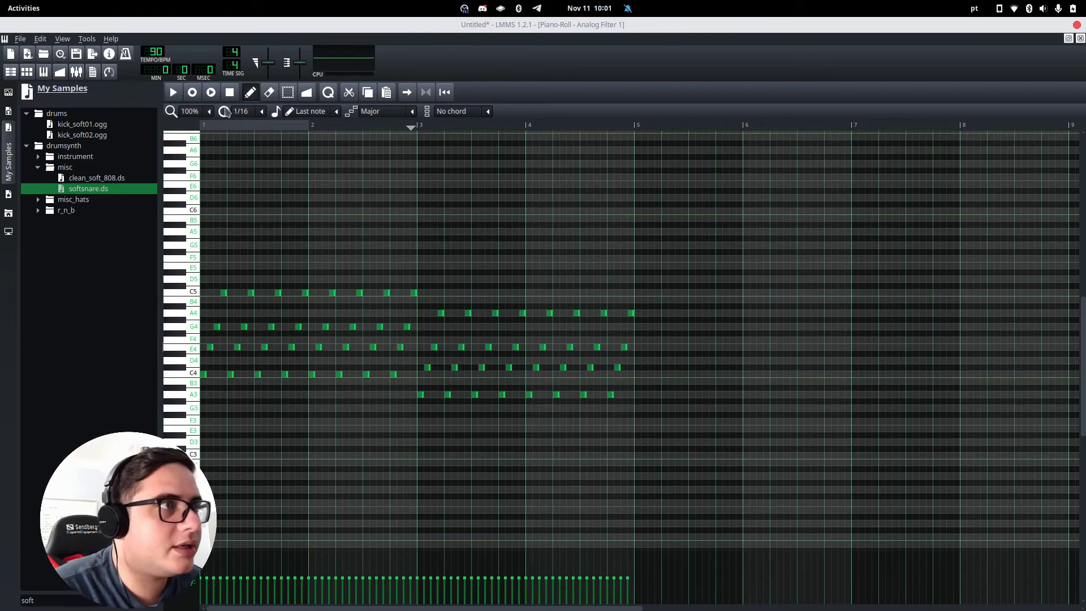
Lower the C#4 notes in bars 3–4 one semitone to C4 to form A minor, and play the pattern
{"action": "left_click", "coordinate": [288, 92]}
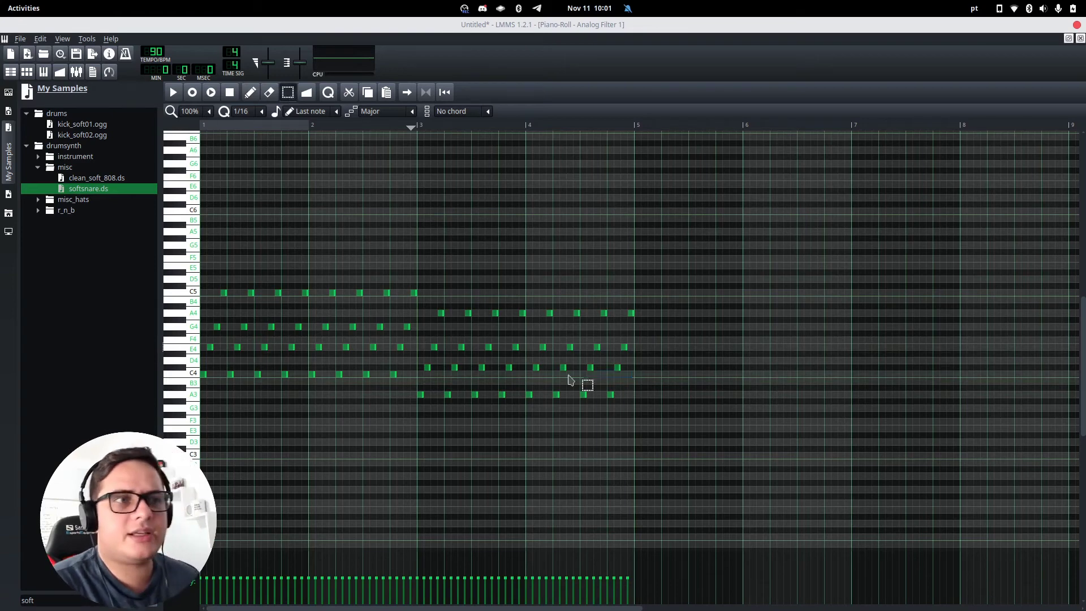
{"action": "left_click_drag", "start_coordinate": [428, 367], "coordinate": [427, 368]}
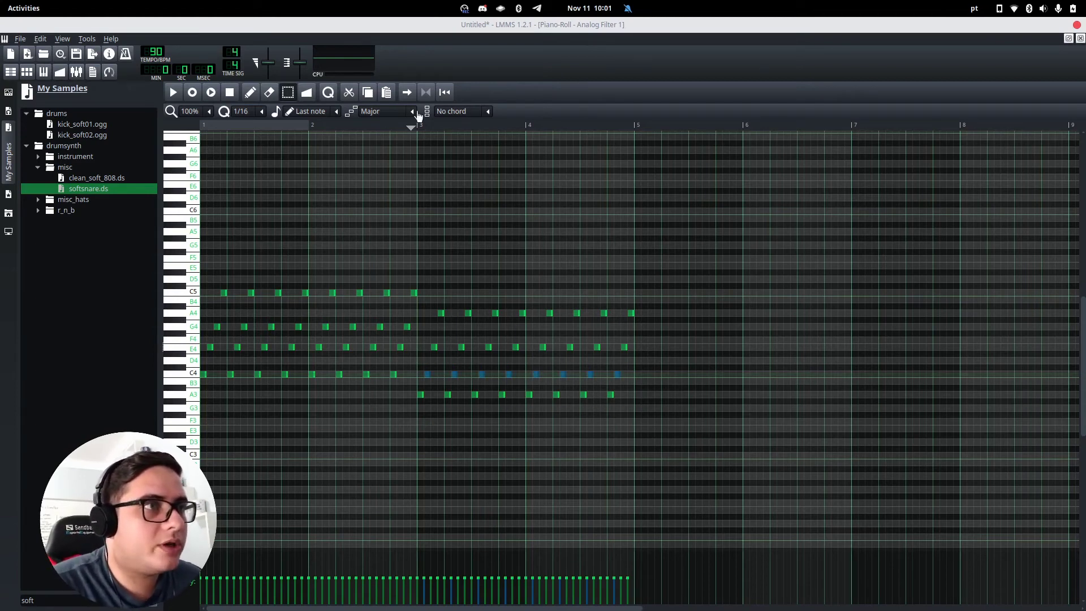
{"action": "left_click", "coordinate": [174, 93]}
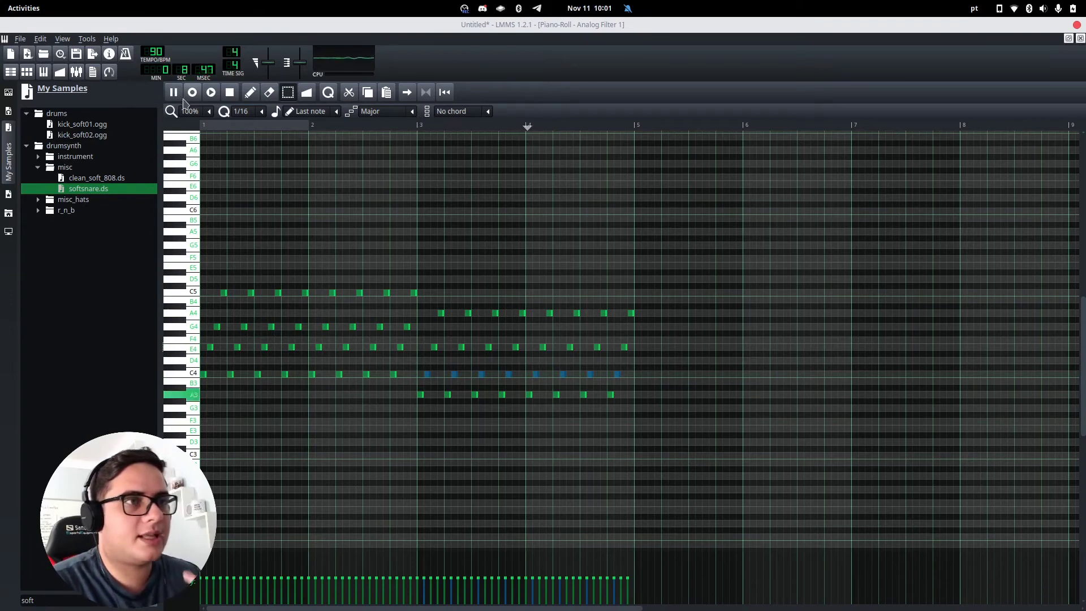
{"action": "left_click", "coordinate": [229, 92]}
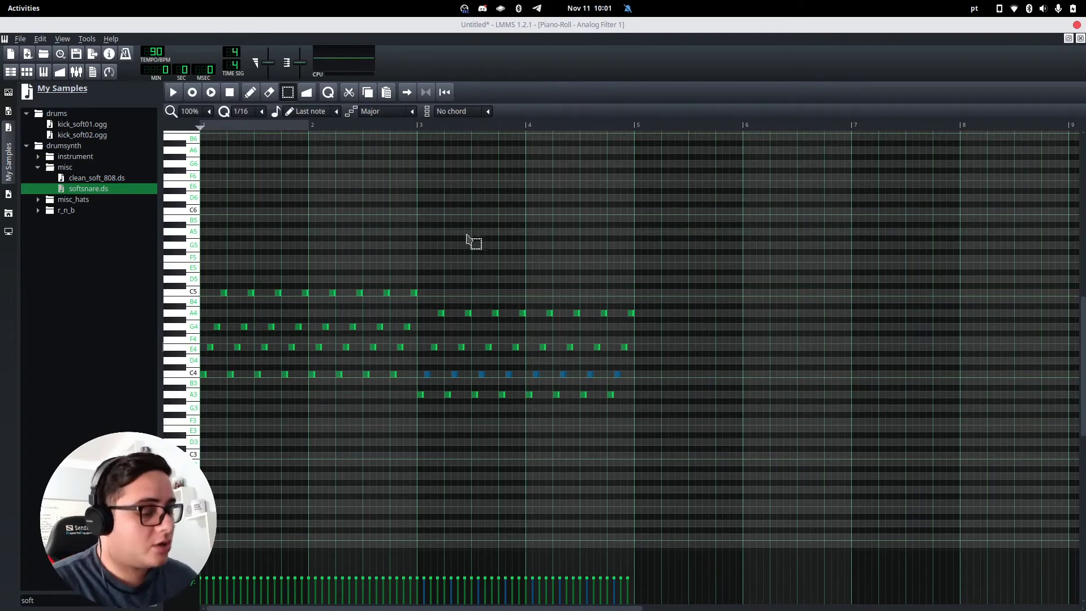
Compare by ear the arpeggio with C#4 in bars 3–4, playing from late bar 2, and again with C4 restored
{"action": "key", "text": "Up"}
{"action": "left_click", "coordinate": [539, 296]}
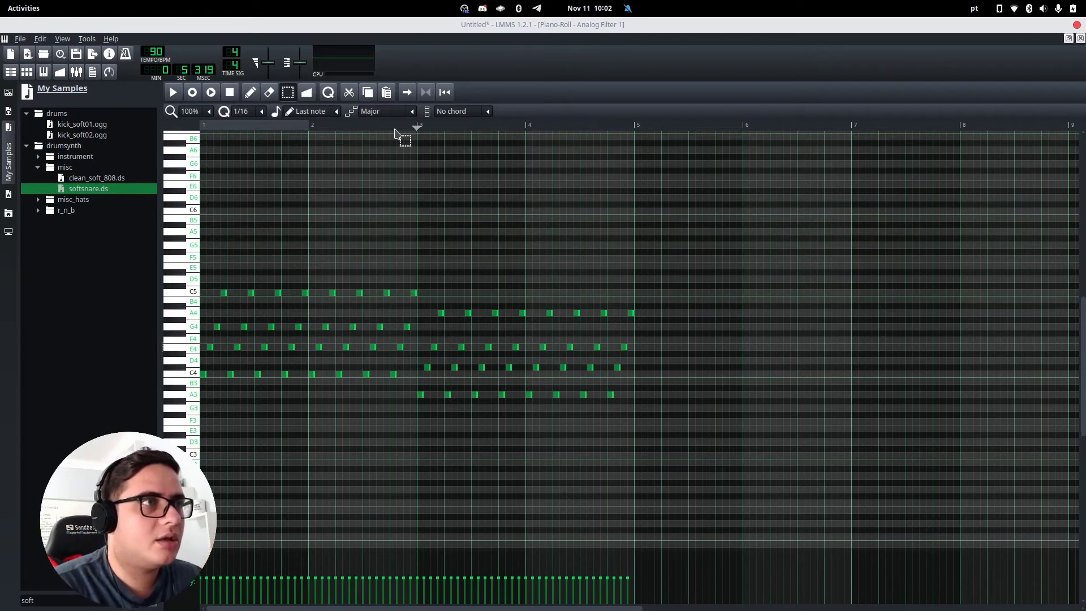
{"action": "left_click", "coordinate": [390, 126]}
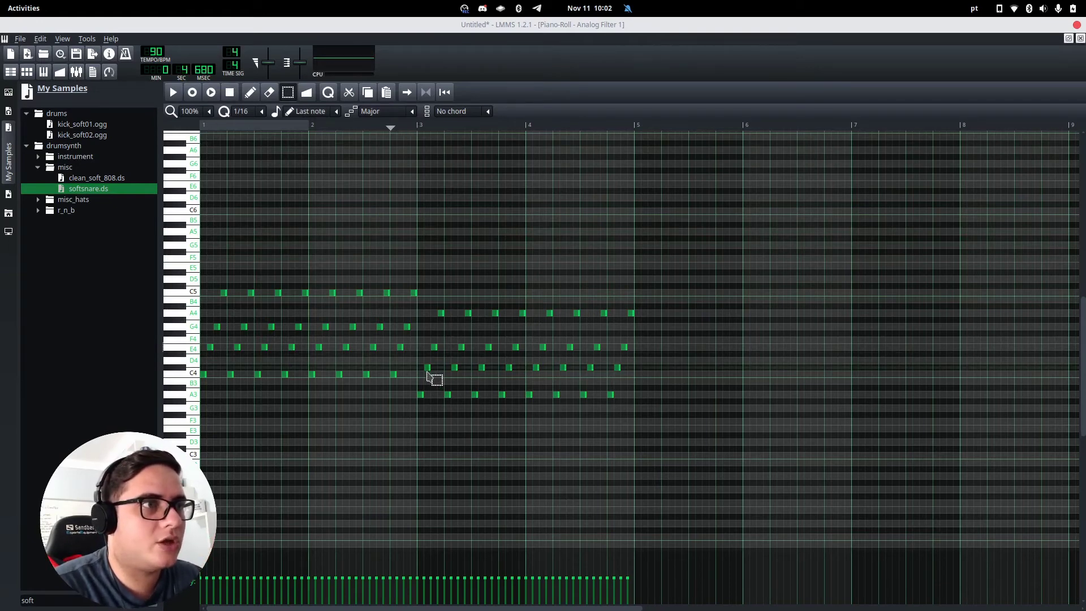
{"action": "left_click", "coordinate": [174, 92]}
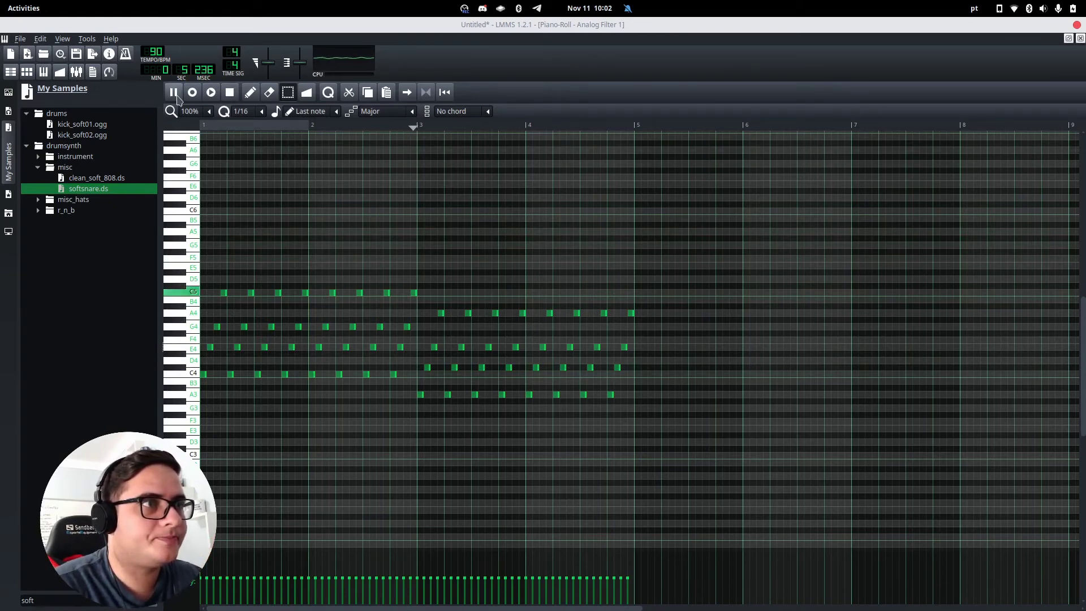
{"action": "left_click", "coordinate": [231, 93]}
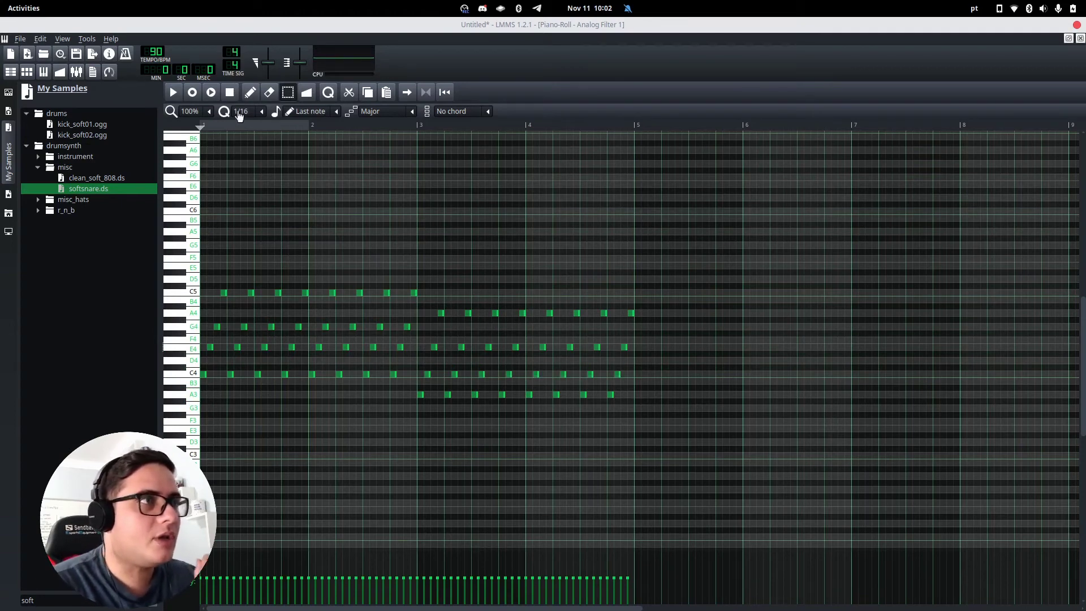
{"action": "left_click", "coordinate": [214, 96]}
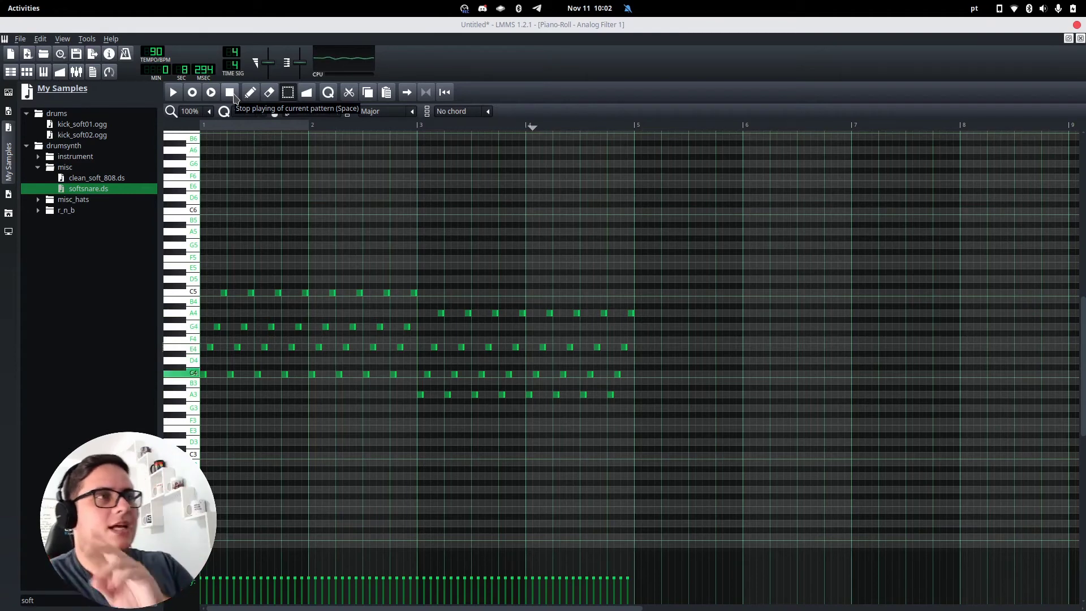
{"action": "left_click", "coordinate": [233, 95]}
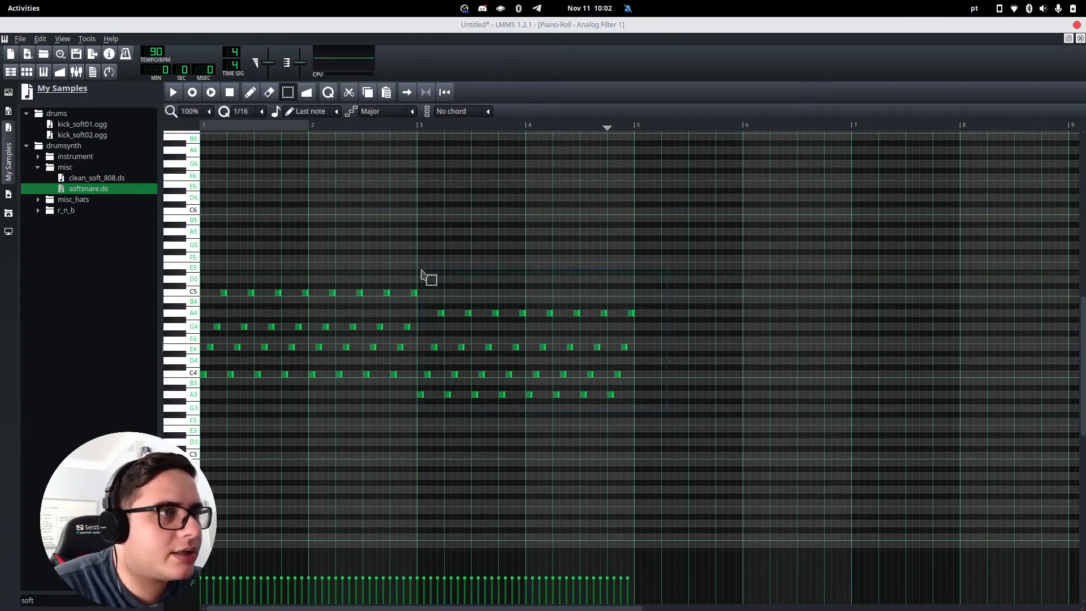
Copy the A minor arpeggio from bars 3–4 to bars 5–6 and transpose the copy up five semitones to start on D4
{"action": "left_click_drag", "start_coordinate": [422, 273], "coordinate": [430, 274]}
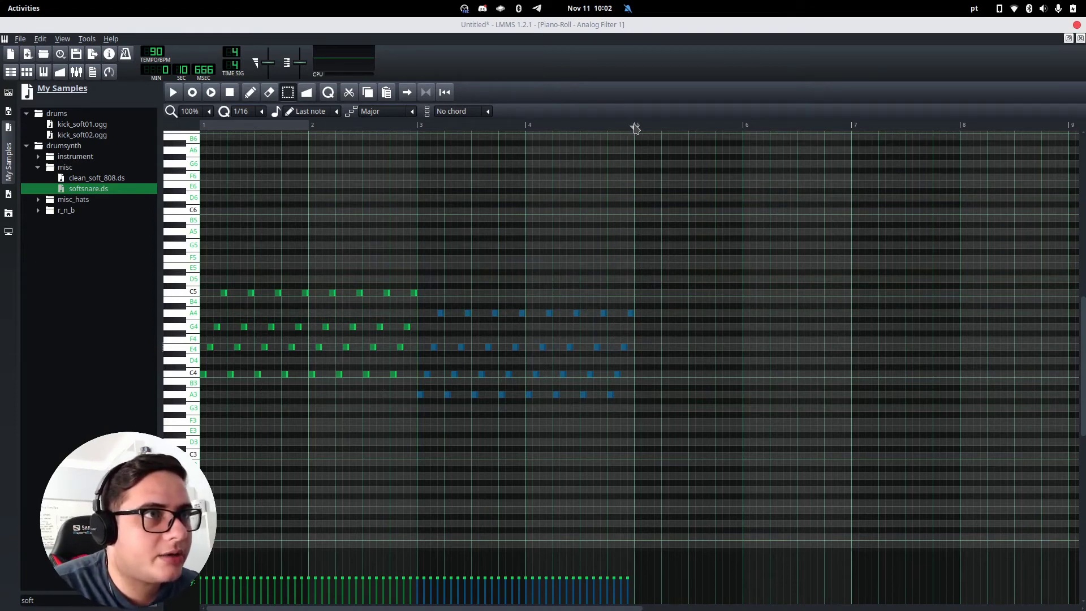
{"action": "key", "text": "ctrl+v"}
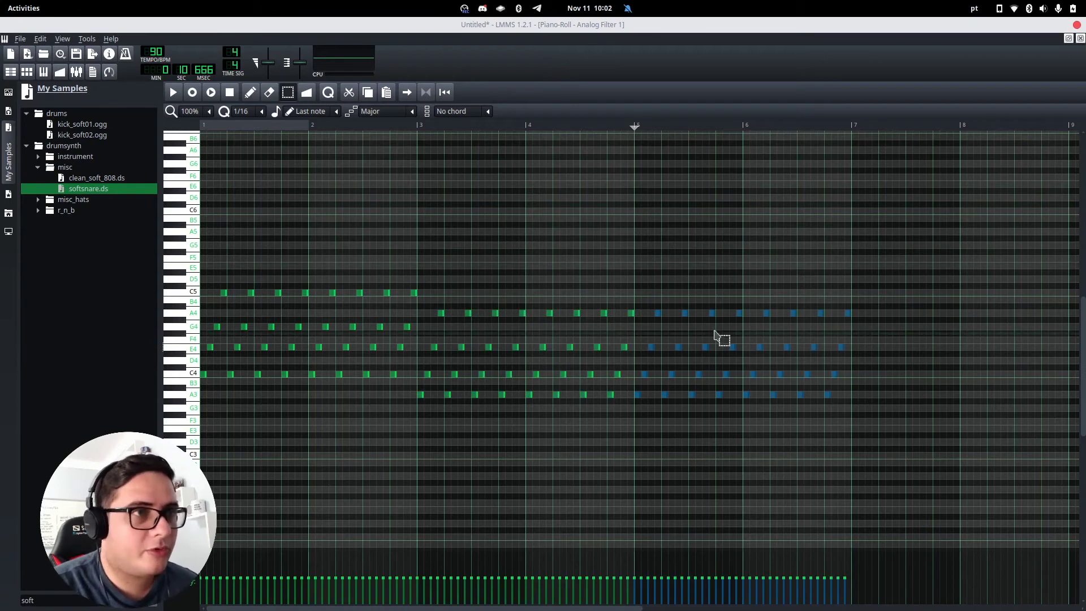
{"action": "key", "text": "Up"}
{"action": "key", "text": "Up"}
{"action": "key", "text": "Up"}
{"action": "key", "text": "Up"}
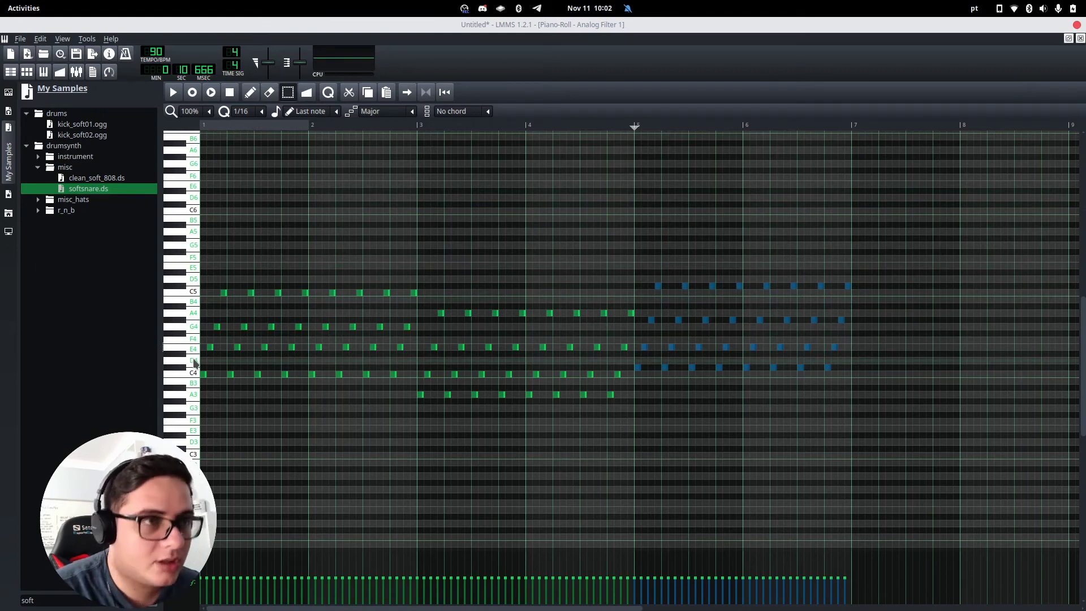
{"action": "key", "text": "Up"}
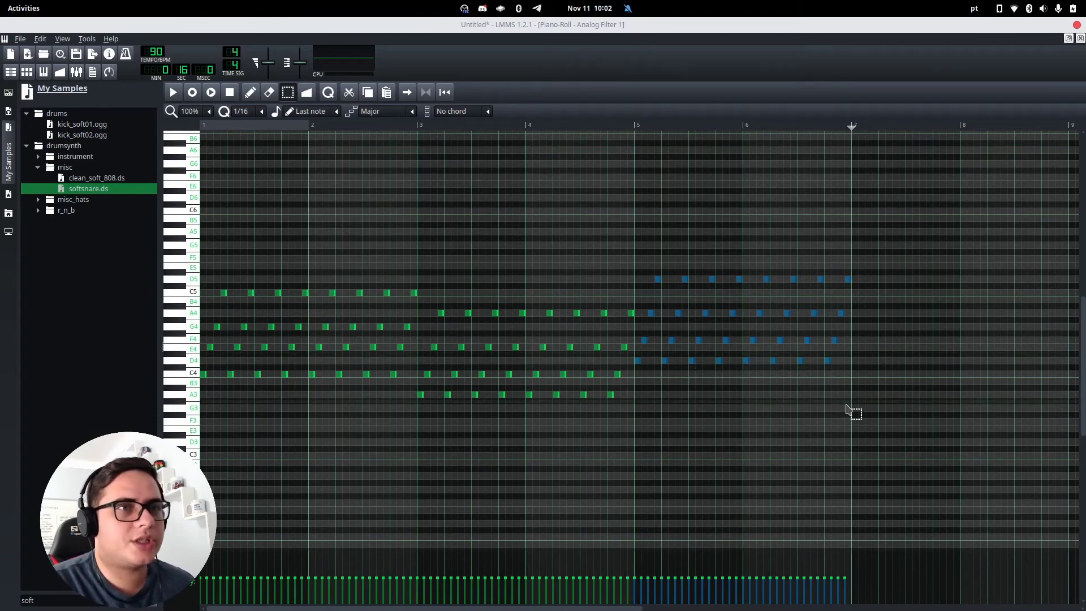
Paste the A minor arpeggio at bar 7 and transpose it up two semitones to start on B3
{"action": "key", "text": "ctrl+v"}
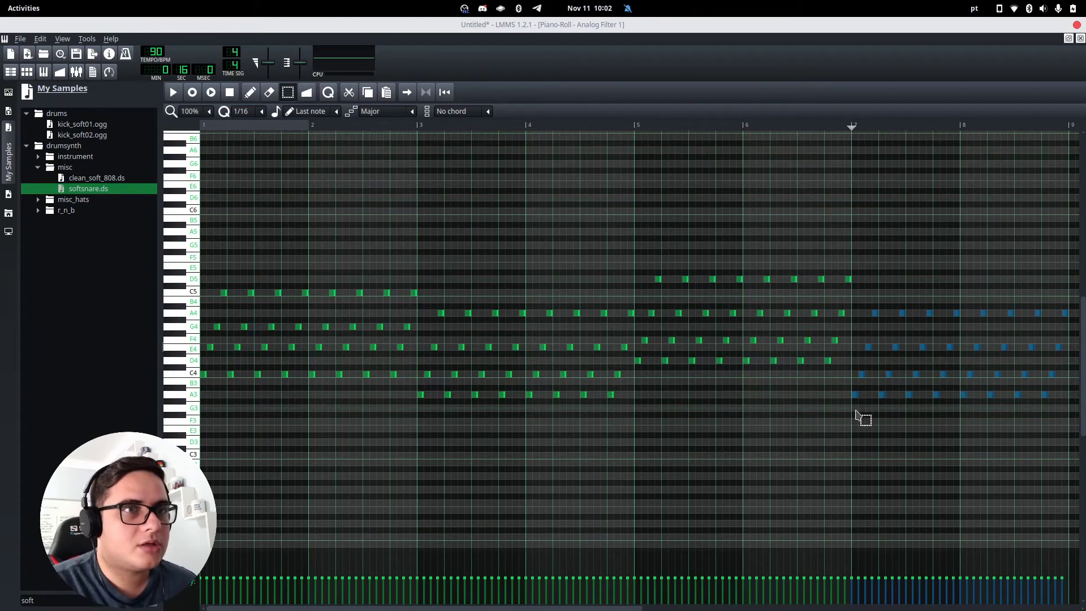
{"action": "key", "text": "shift+Up"}
{"action": "key", "text": "shift+Up"}
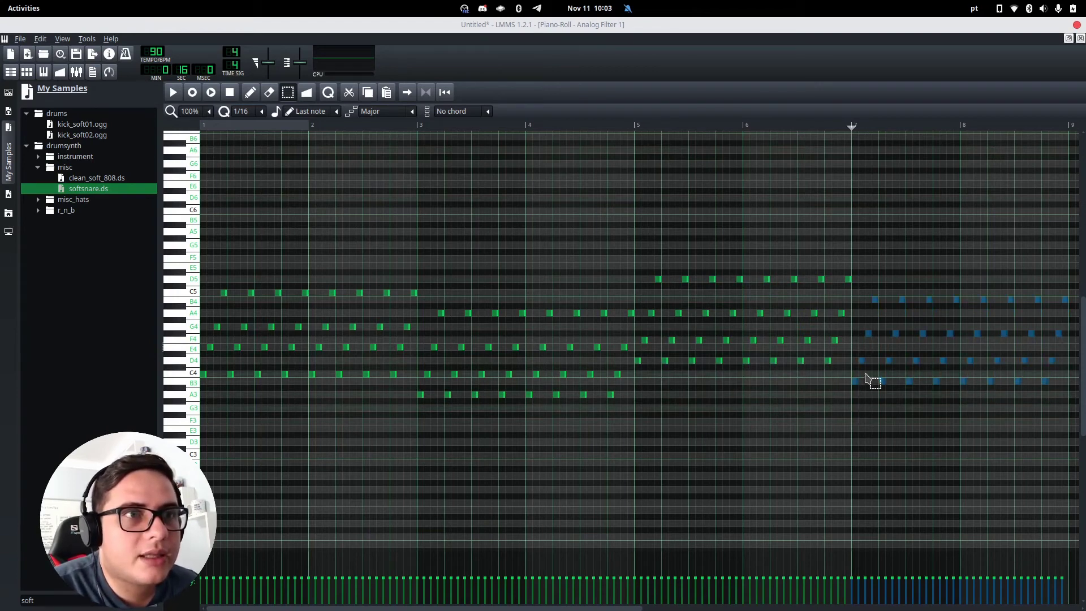
Select the F#4 notes in bars 7–8, look through the chord list, and raise the notes one semitone to G4
{"action": "left_click_drag", "start_coordinate": [645, 609], "coordinate": [761, 609]}
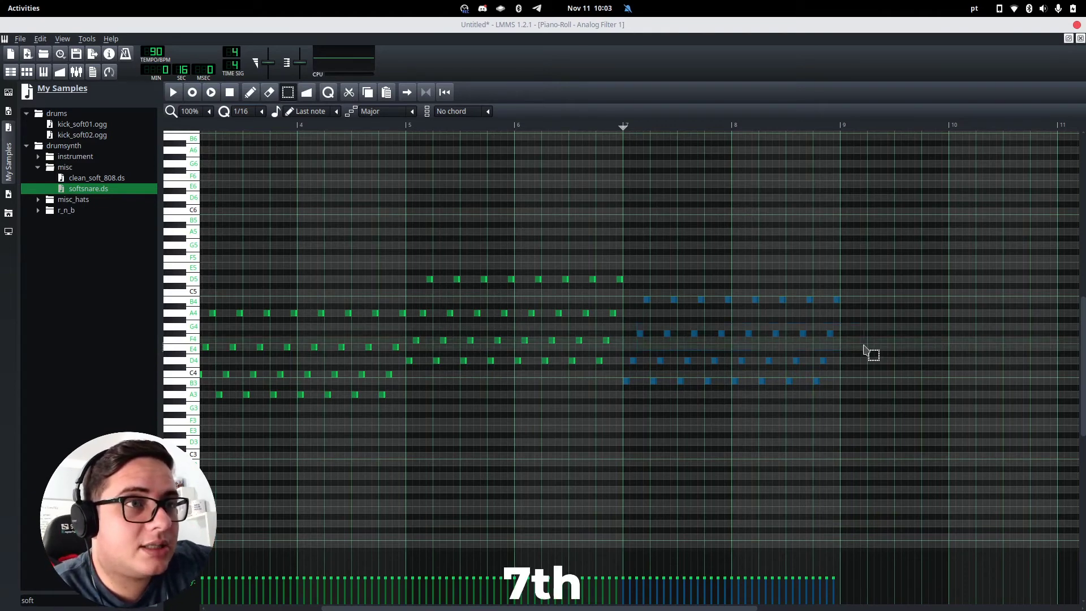
{"action": "left_click_drag", "start_coordinate": [629, 324], "coordinate": [864, 345]}
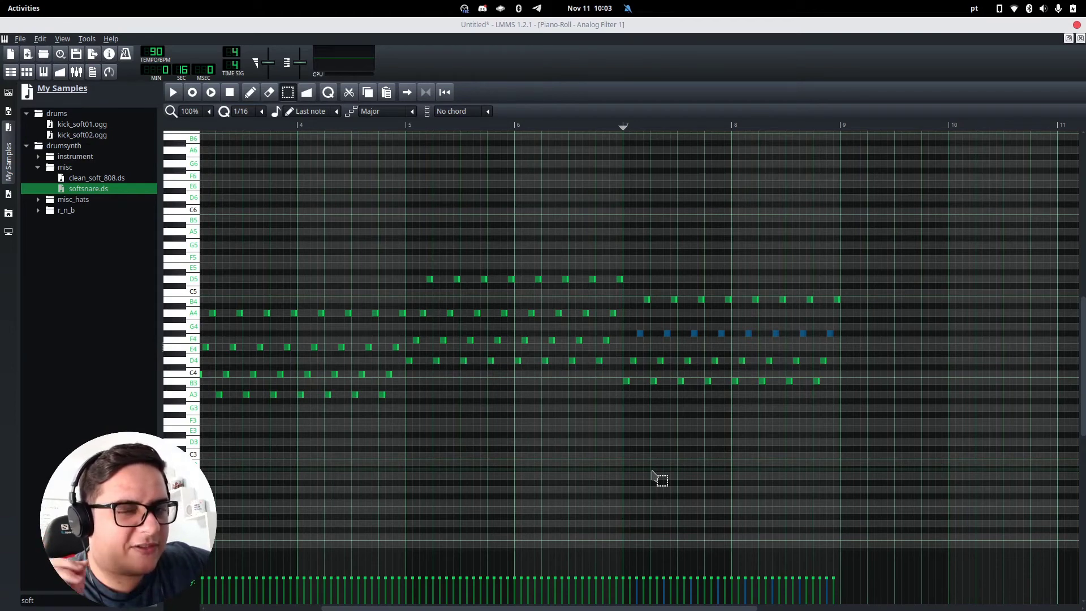
{"action": "left_click", "coordinate": [487, 115]}
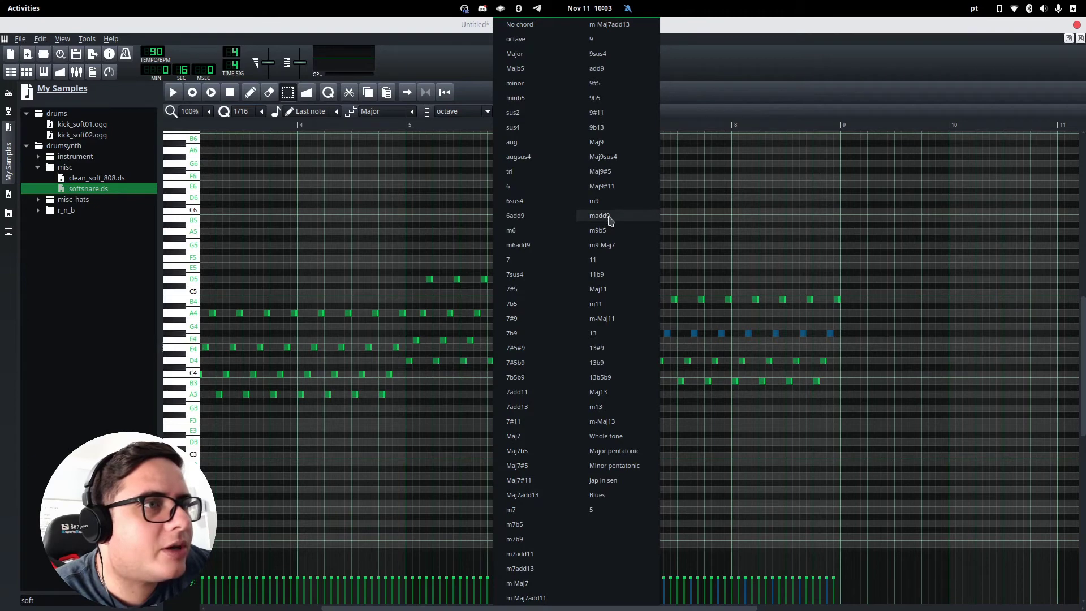
{"action": "left_click", "coordinate": [701, 112]}
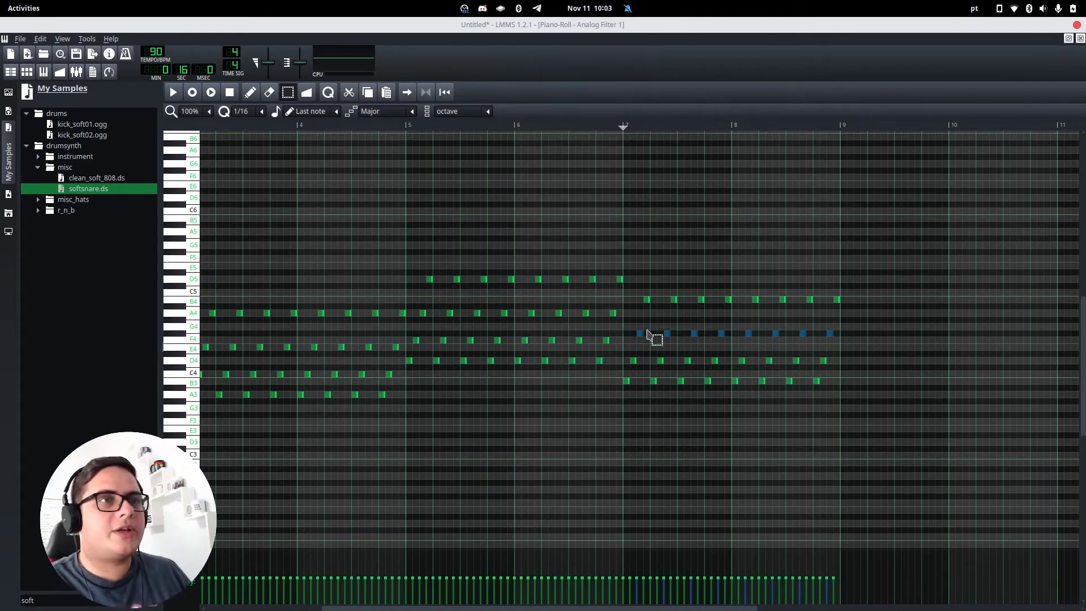
{"action": "key", "text": "Up"}
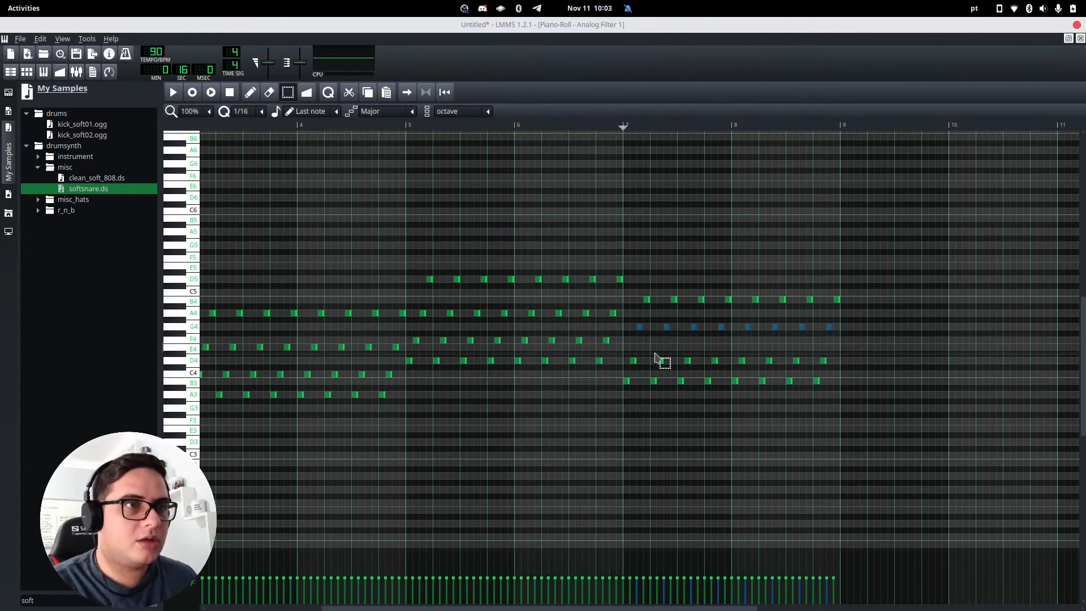
Play back the bars 7–8 arpeggio with its G4 notes
{"action": "left_click", "coordinate": [175, 92]}
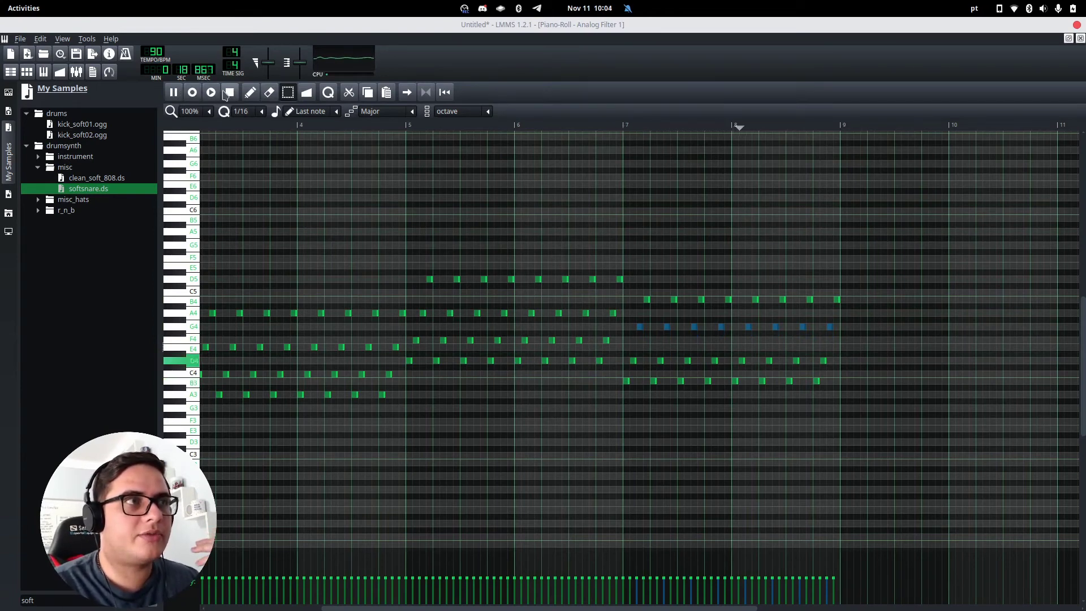
{"action": "key", "text": "space"}
{"action": "scroll", "coordinate": [639, 606], "scroll_direction": "right", "scroll_amount": 3}
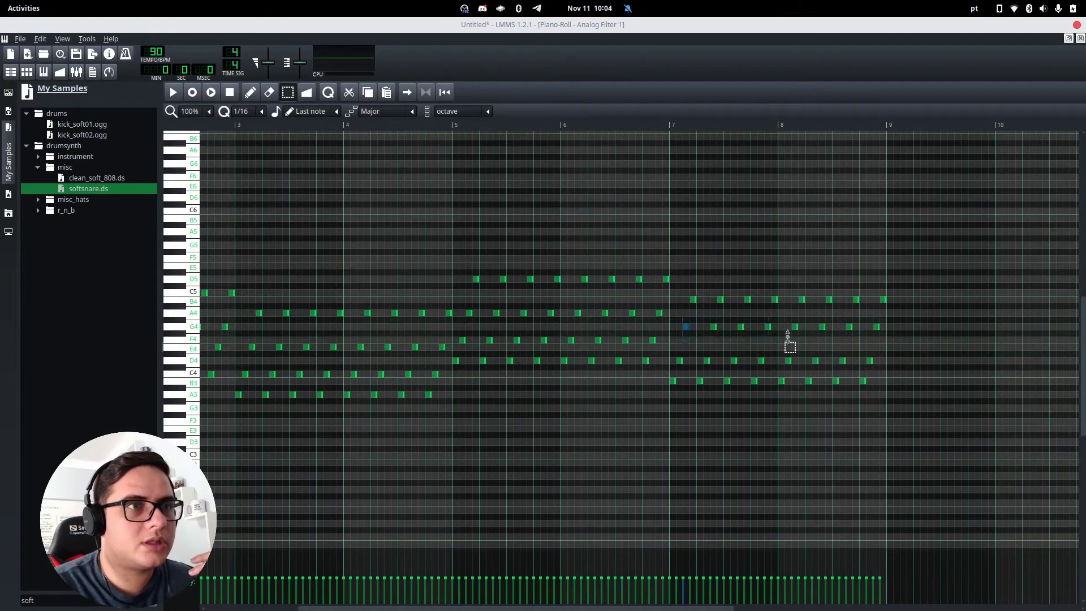
Try the bars 7–8 arpeggio with F4 in place of G4, play it back, and restore the notes to G4
{"action": "left_click", "coordinate": [250, 94]}
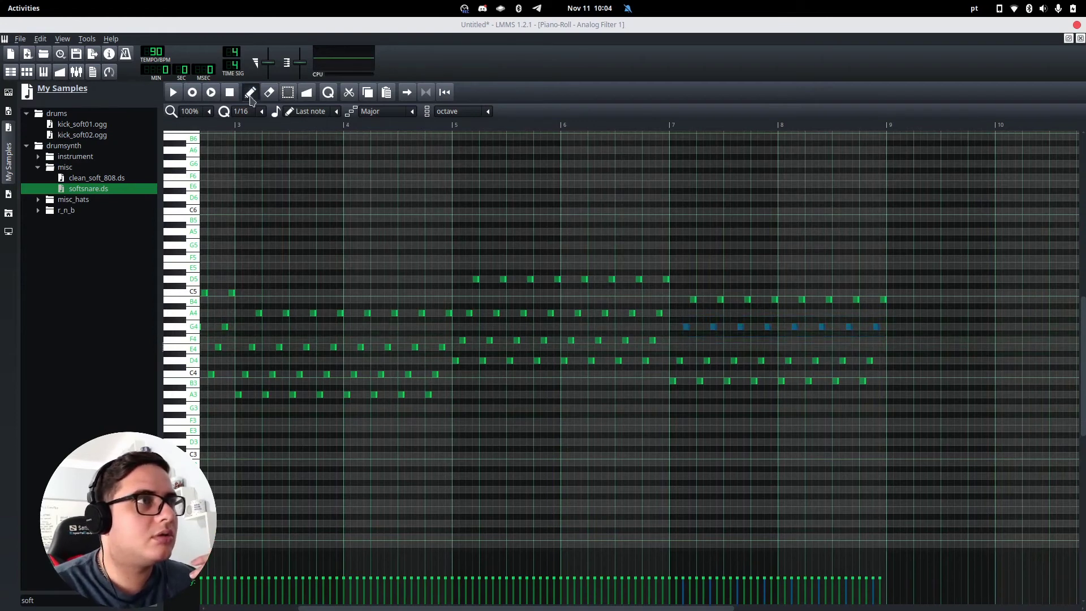
{"action": "left_click_drag", "start_coordinate": [687, 326], "coordinate": [683, 340]}
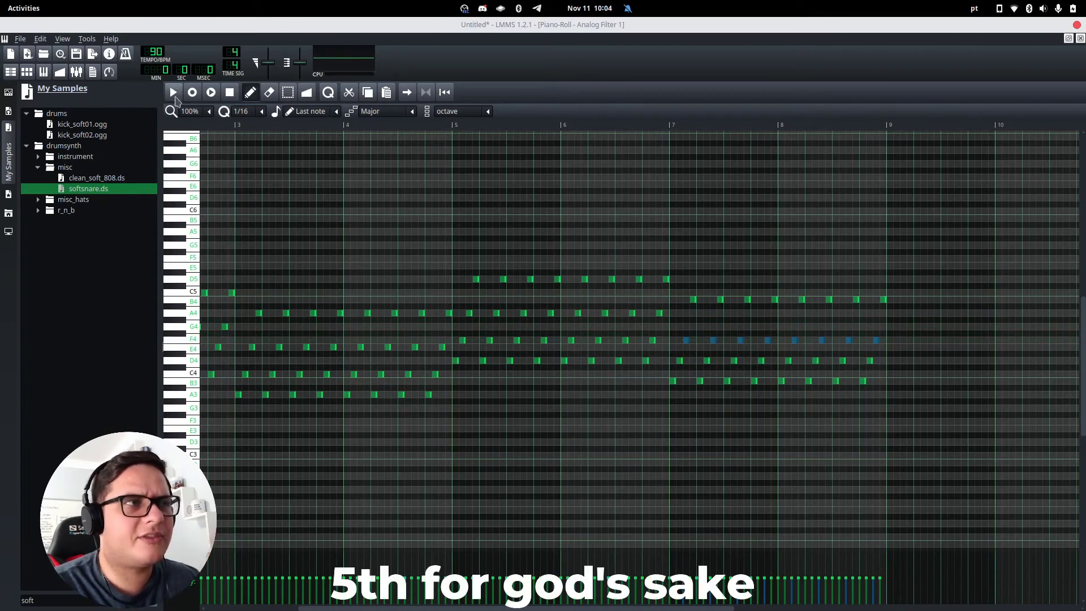
{"action": "key", "text": "space"}
{"action": "left_click", "coordinate": [849, 126]}
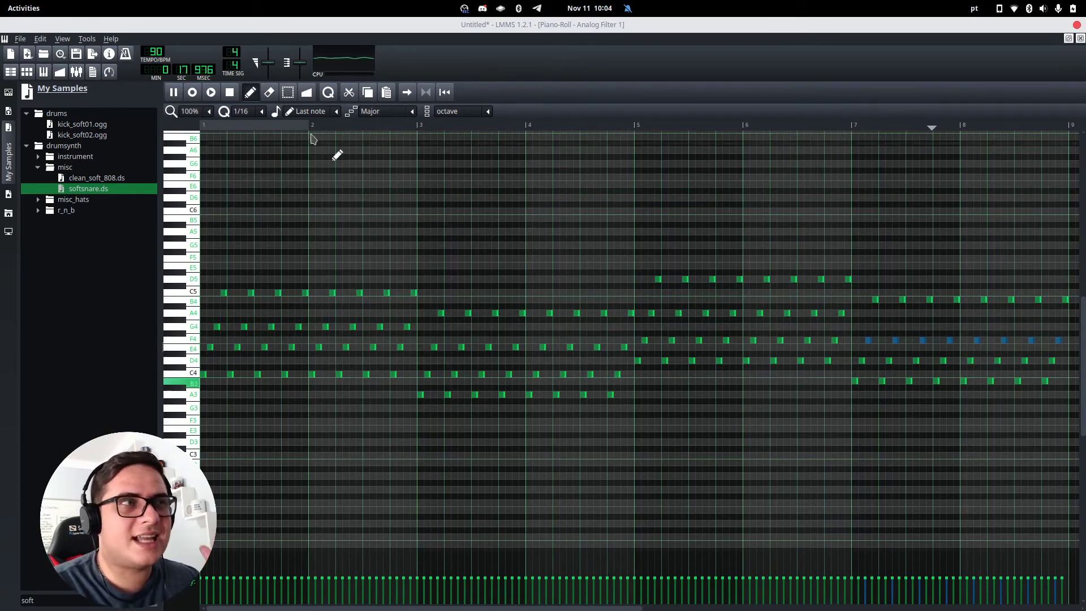
{"action": "left_click", "coordinate": [229, 93]}
{"action": "left_click_drag", "start_coordinate": [523, 608], "coordinate": [657, 608]}
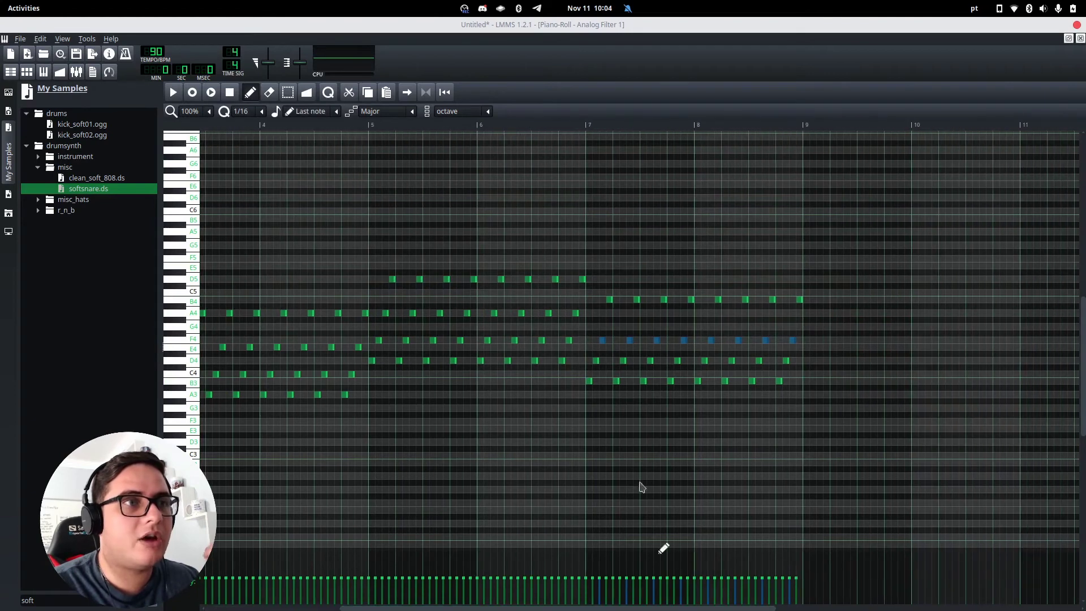
{"action": "left_click_drag", "start_coordinate": [599, 338], "coordinate": [600, 326]}
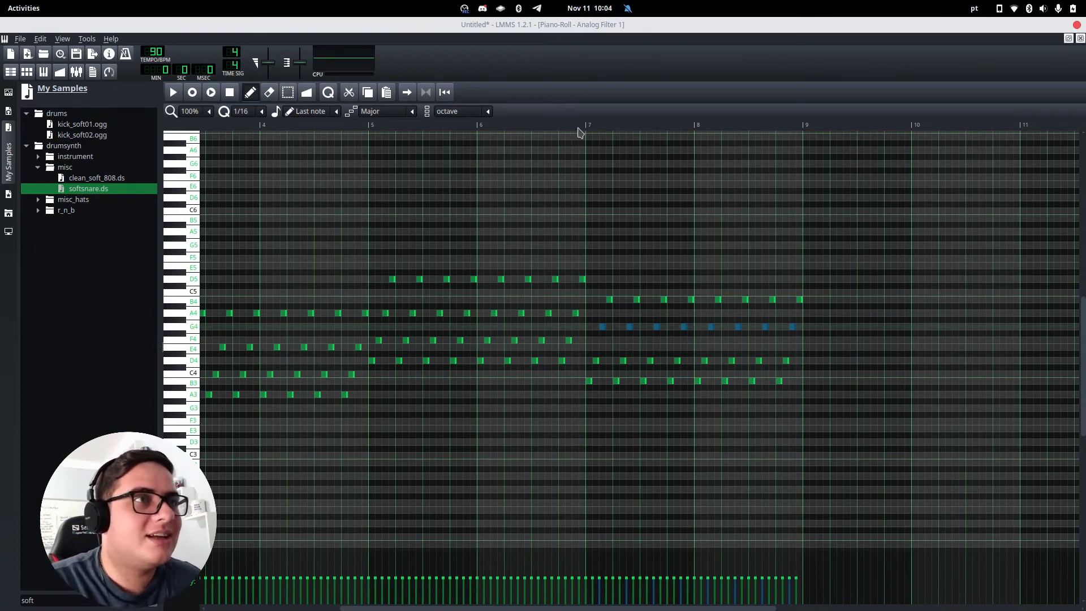
Return to the Song-Editor and briefly play the song from the start
{"action": "scroll", "coordinate": [581, 131], "scroll_direction": "left", "scroll_amount": 5}
{"action": "left_click", "coordinate": [1080, 38]}
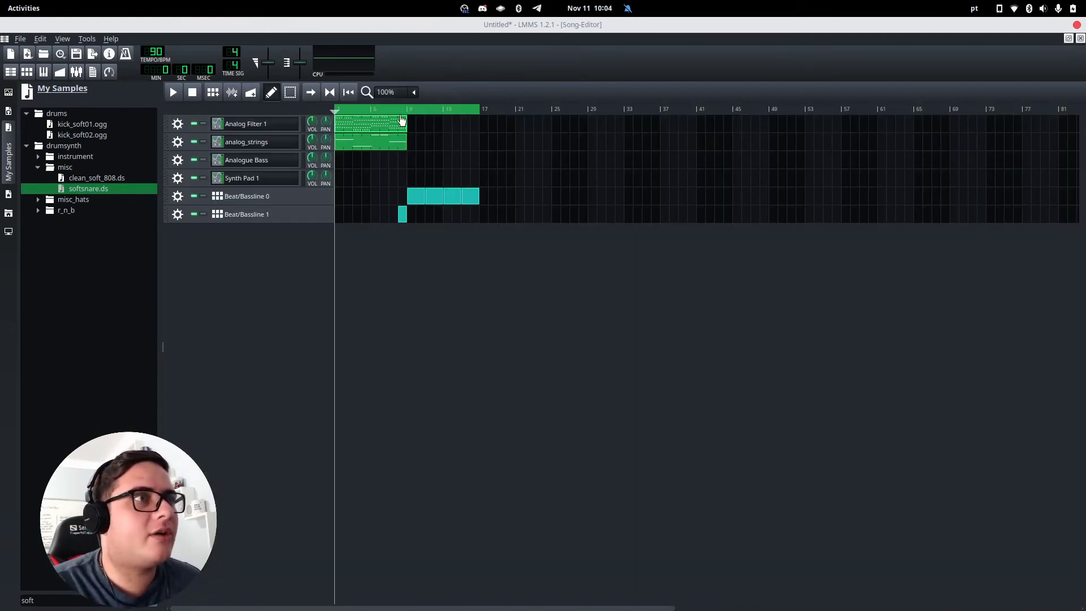
{"action": "left_click", "coordinate": [174, 94]}
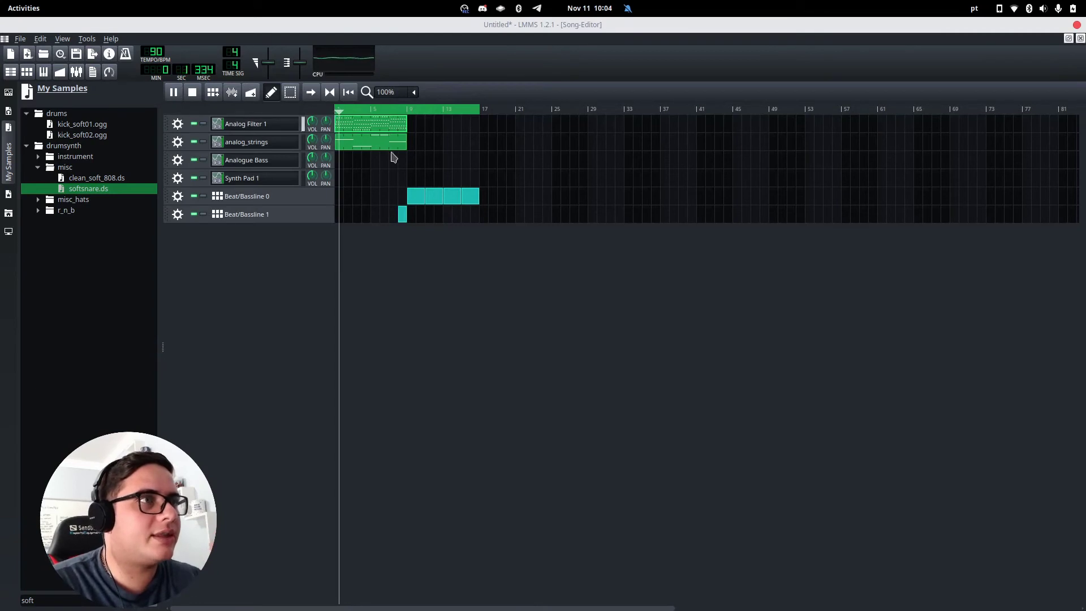
{"action": "left_click", "coordinate": [198, 94]}
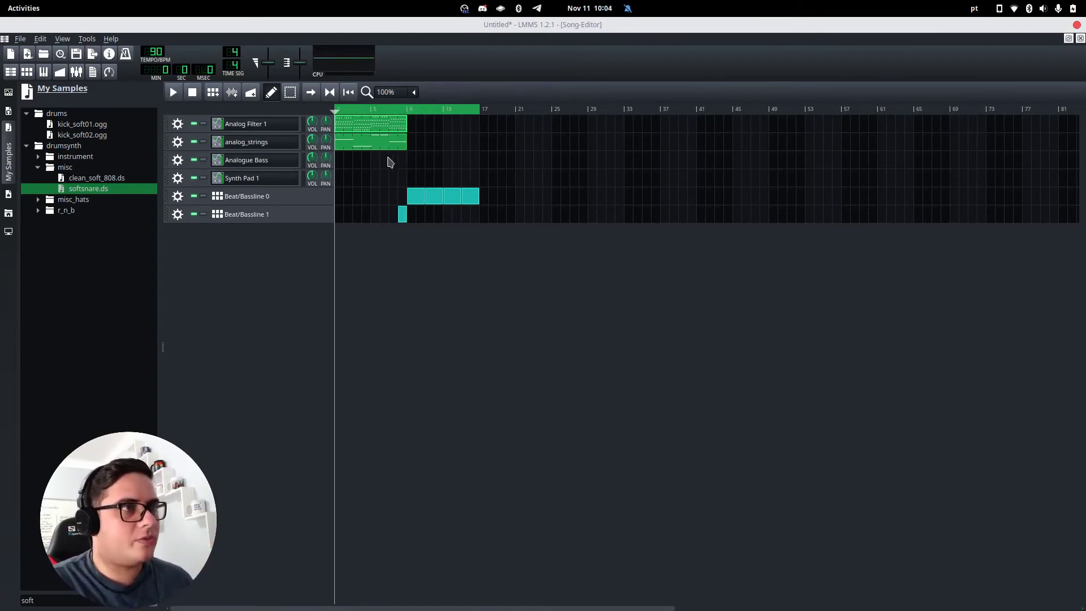
Repeat the Analog Filter 1 and analog_strings clips at bars 9 and 17, extending Beat/Bassline 0 through bar 24 and adding Beat/Bassline 1 at bar 16
{"action": "left_click_drag", "start_coordinate": [399, 148], "coordinate": [459, 131]}
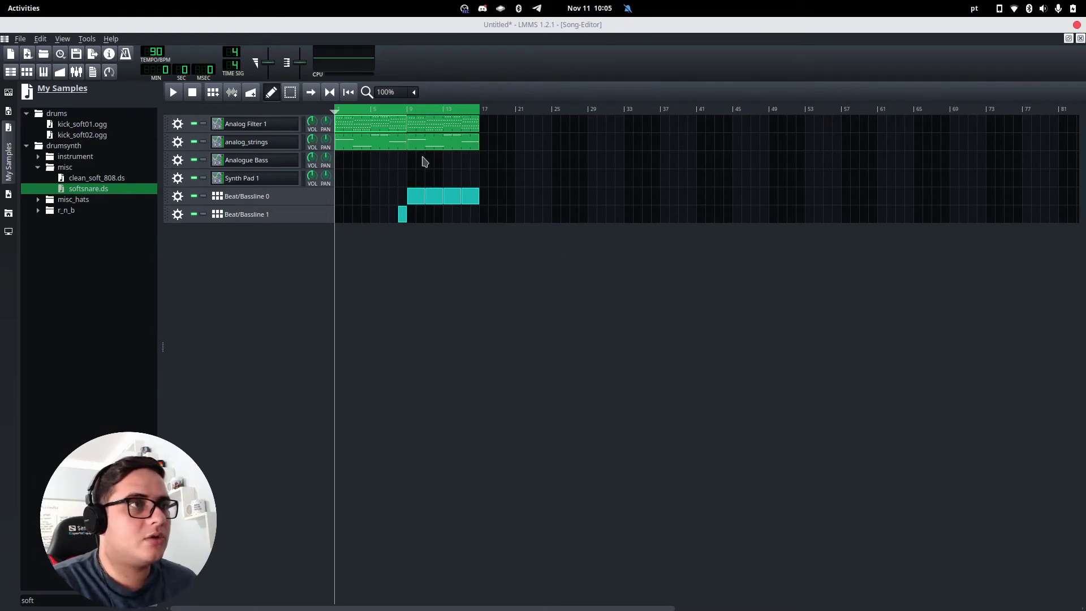
{"action": "left_click_drag", "start_coordinate": [443, 154], "coordinate": [484, 126]}
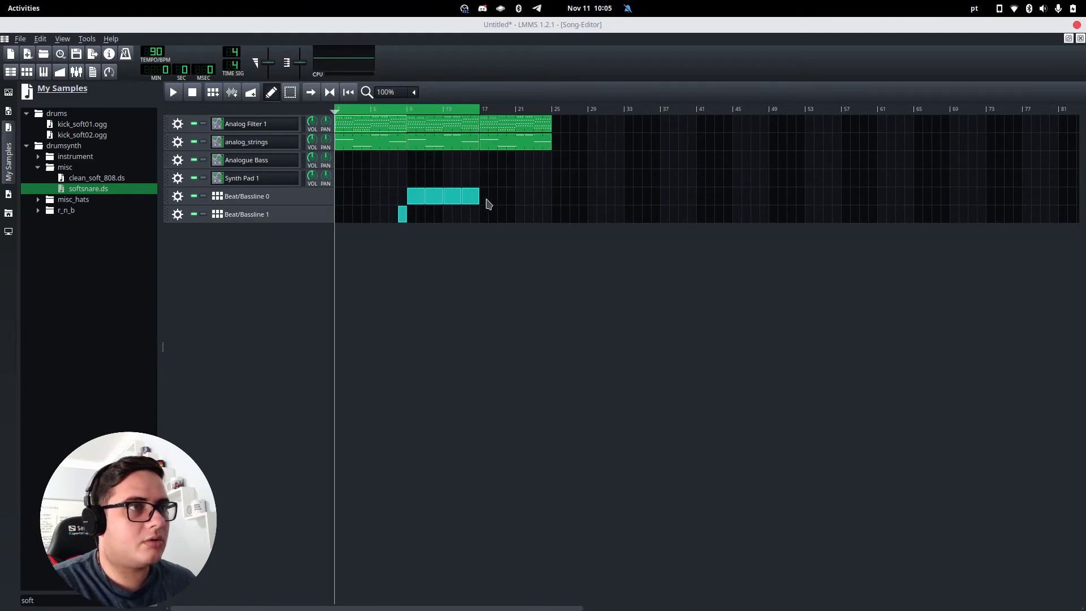
{"action": "left_click_drag", "start_coordinate": [489, 203], "coordinate": [543, 186]}
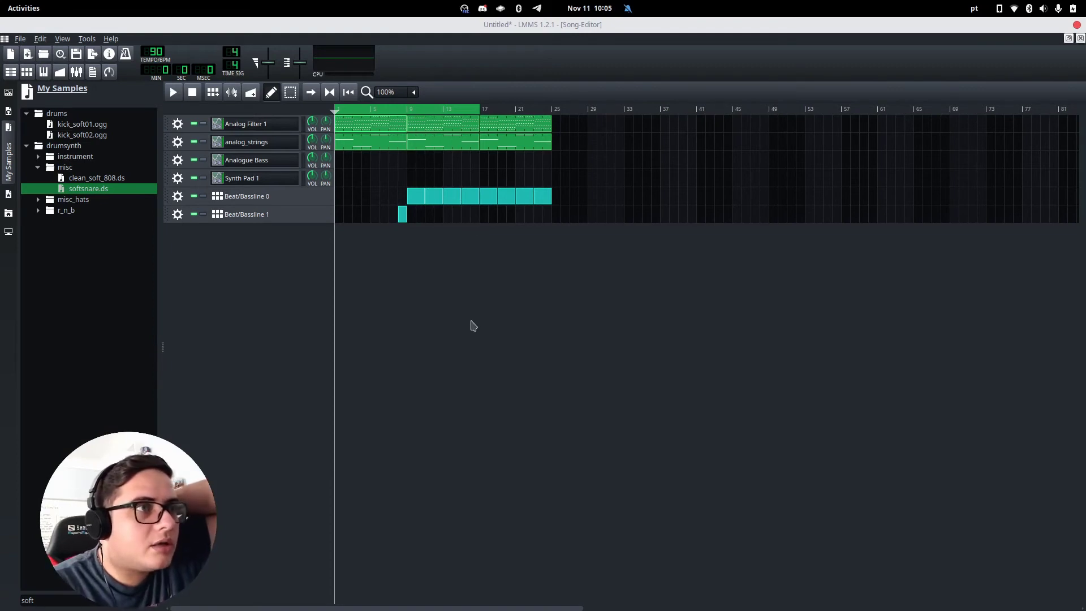
{"action": "left_click", "coordinate": [476, 215]}
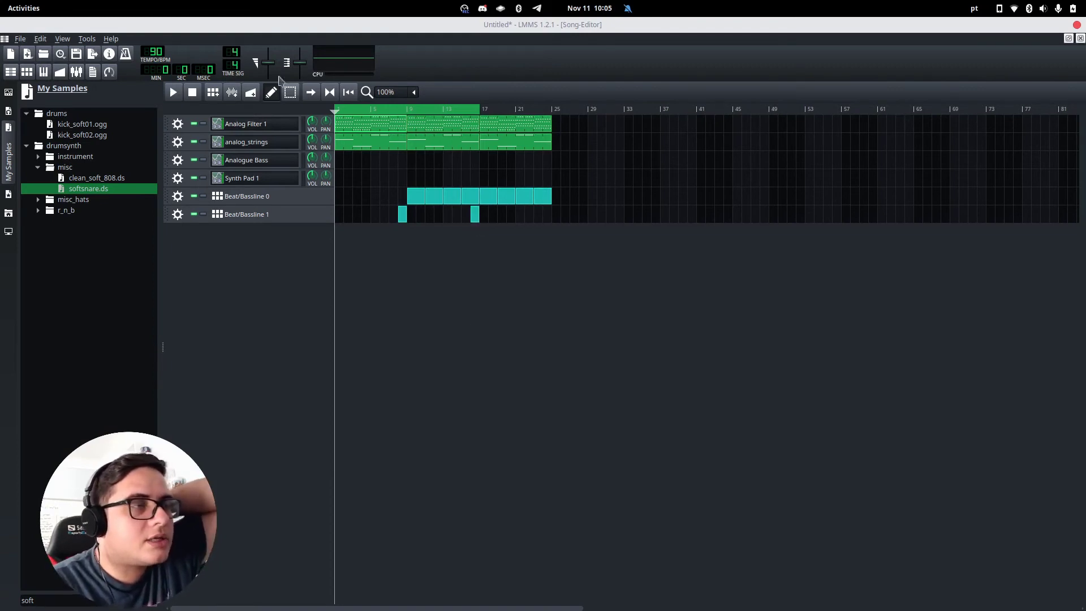
Play the extended song, and examine the Analog Filter 1 arpeggio in the Synthetic Nights of a Dreaming Suine project for comparison
{"action": "left_click", "coordinate": [176, 94]}
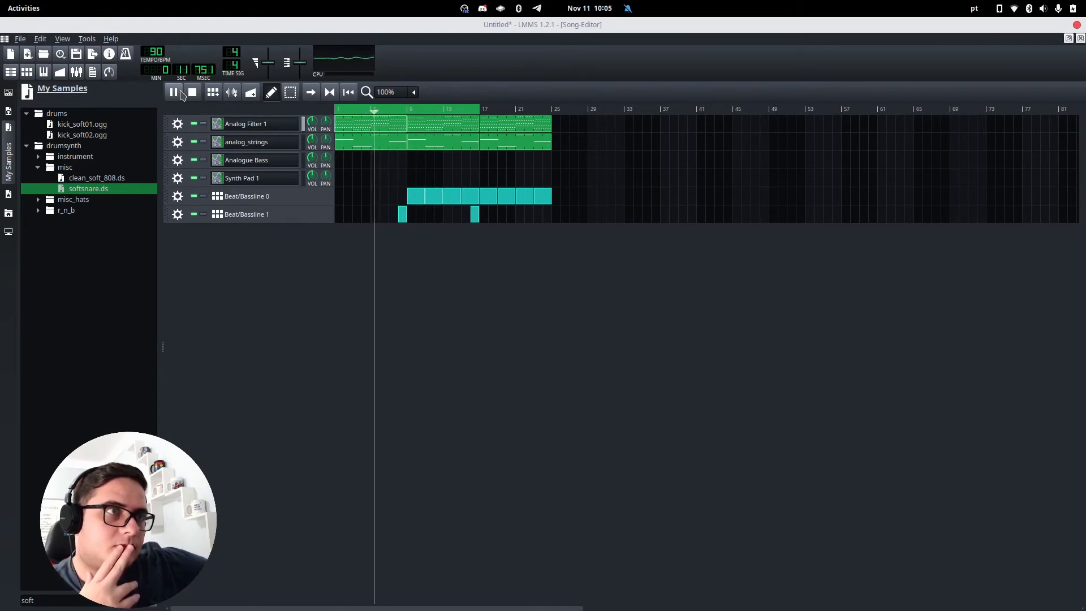
{"action": "left_click", "coordinate": [193, 93]}
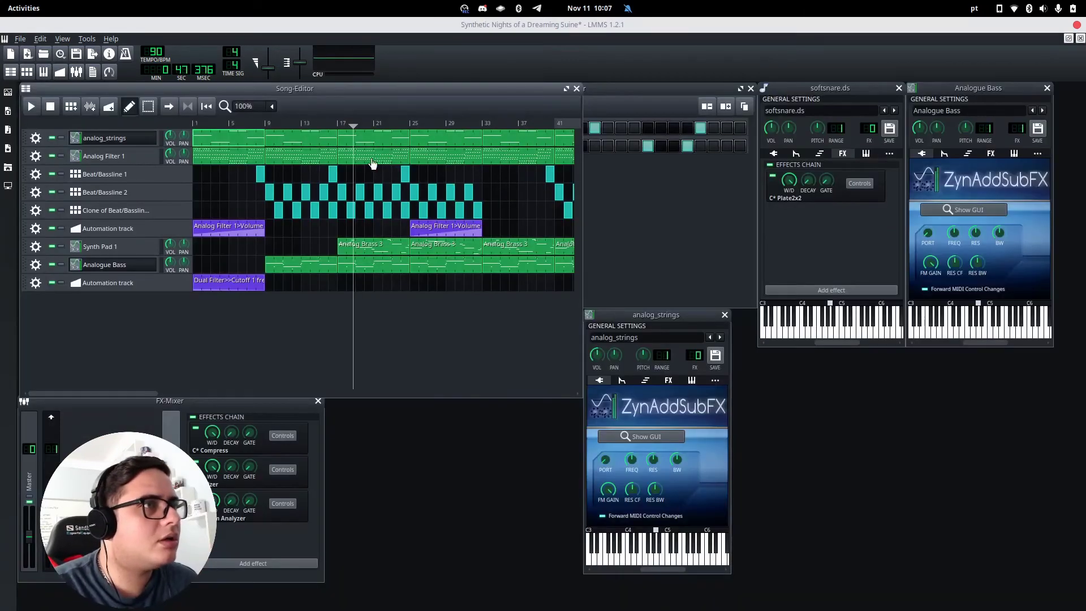
{"action": "double_click", "coordinate": [373, 164]}
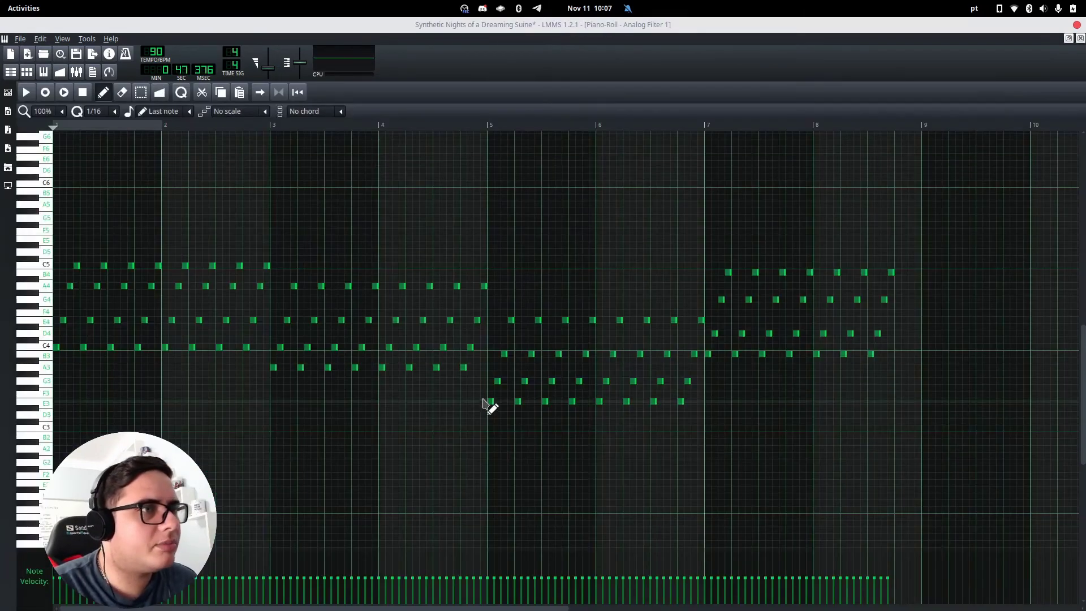
{"action": "left_click", "coordinate": [486, 401]}
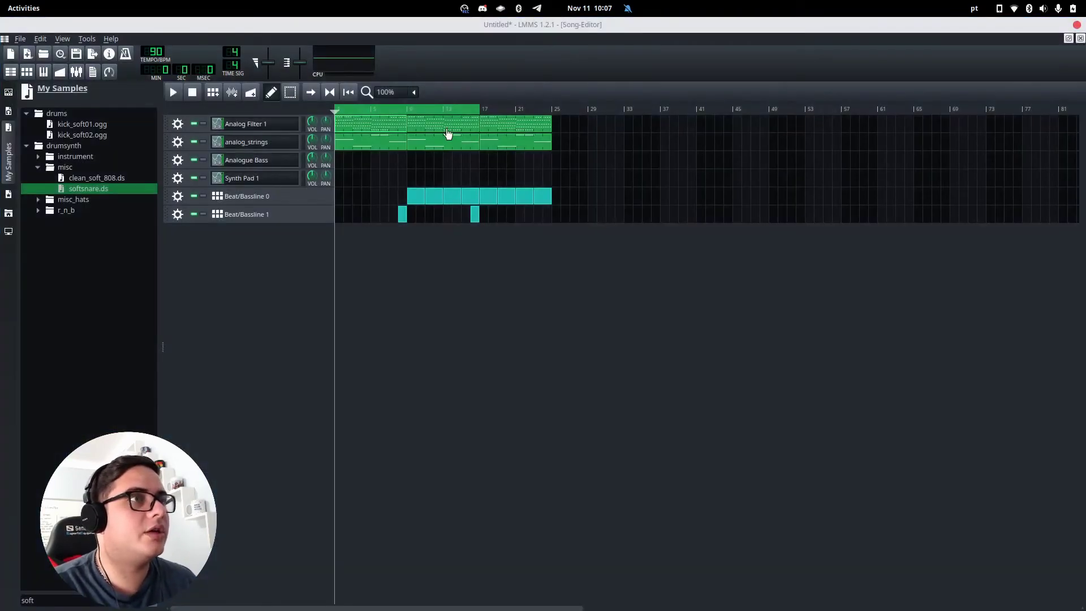
Delete the Analog Filter 1 clips at bars 9 and 17 of the untitled project and open its first clip for editing
{"action": "middle_click", "coordinate": [446, 126]}
{"action": "middle_click", "coordinate": [507, 125]}
{"action": "left_click", "coordinate": [346, 124]}
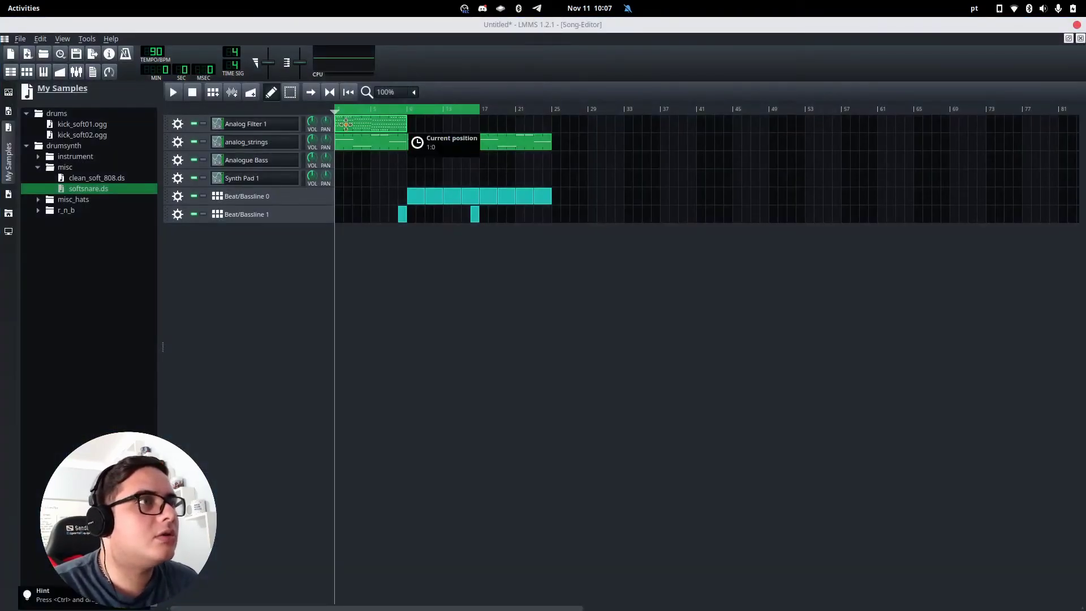
{"action": "double_click", "coordinate": [346, 124]}
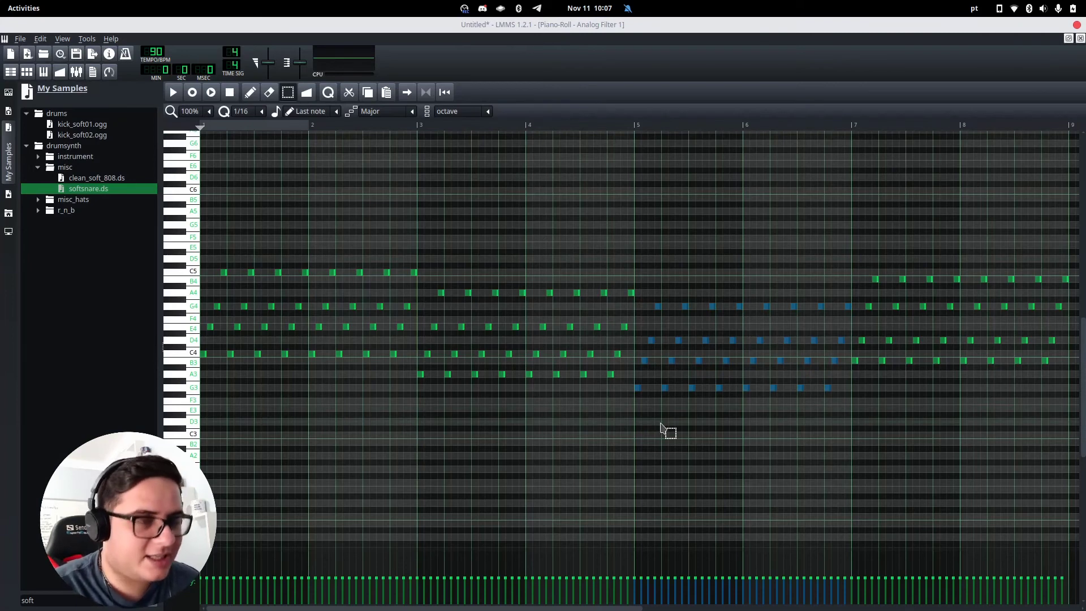
Transpose the selected bars 5–6 arpeggio down three semitones to start on E3, and lower its G#3 notes to G3
{"action": "key", "text": "Down"}
{"action": "key", "text": "Down"}
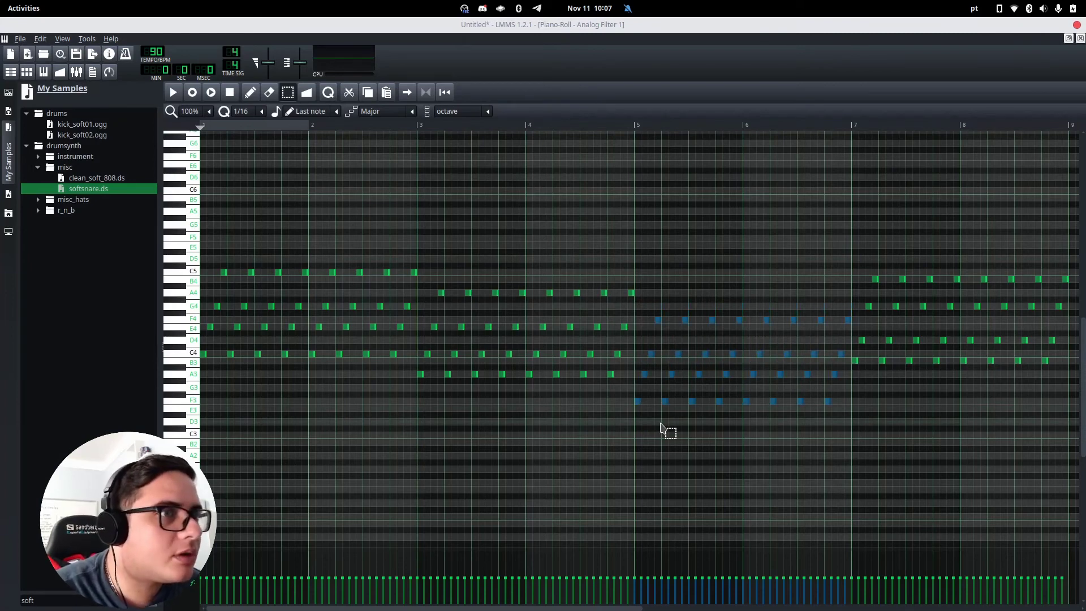
{"action": "key", "text": "Down"}
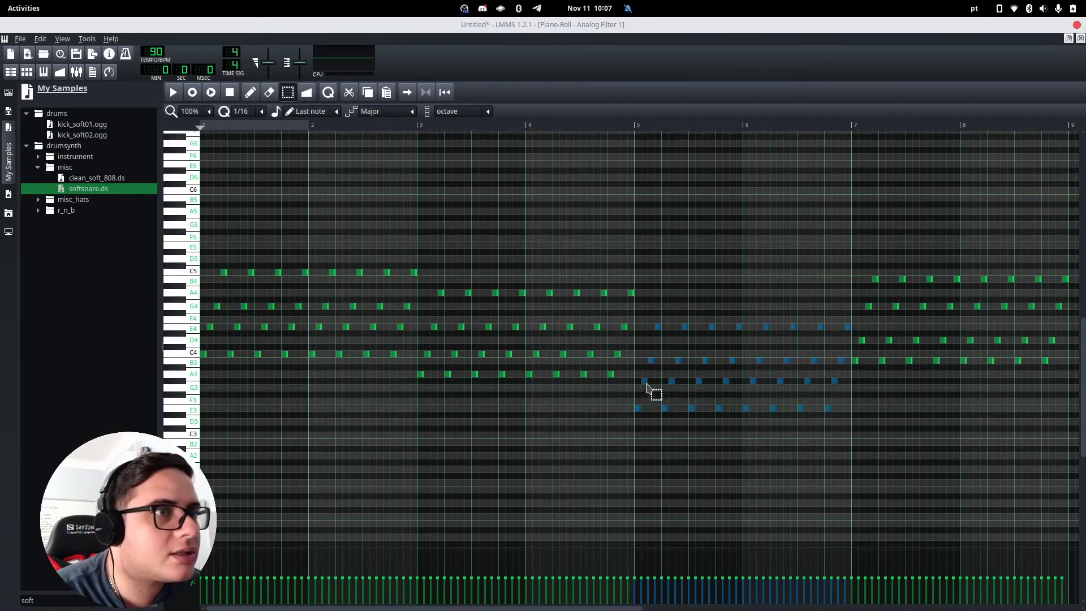
{"action": "left_click", "coordinate": [745, 392]}
{"action": "left_click_drag", "start_coordinate": [852, 392], "coordinate": [643, 377]}
{"action": "key", "text": "Down"}
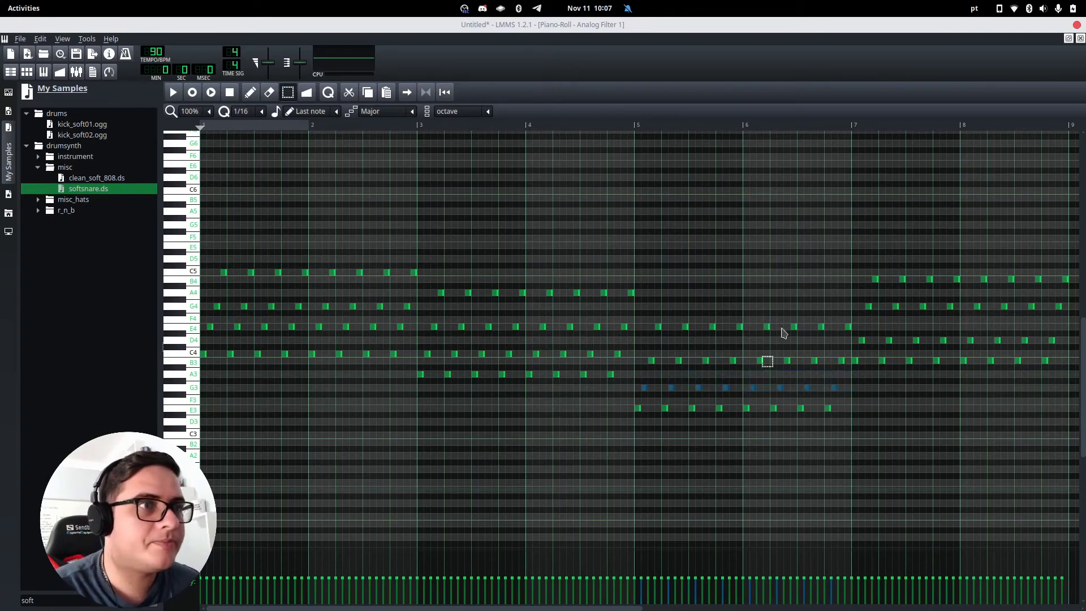
Copy the revised Analog Filter 1 clip to bars 9 and 17, and play the song from the start
{"action": "left_click", "coordinate": [1080, 38]}
{"action": "left_click_drag", "start_coordinate": [390, 119], "coordinate": [480, 125]}
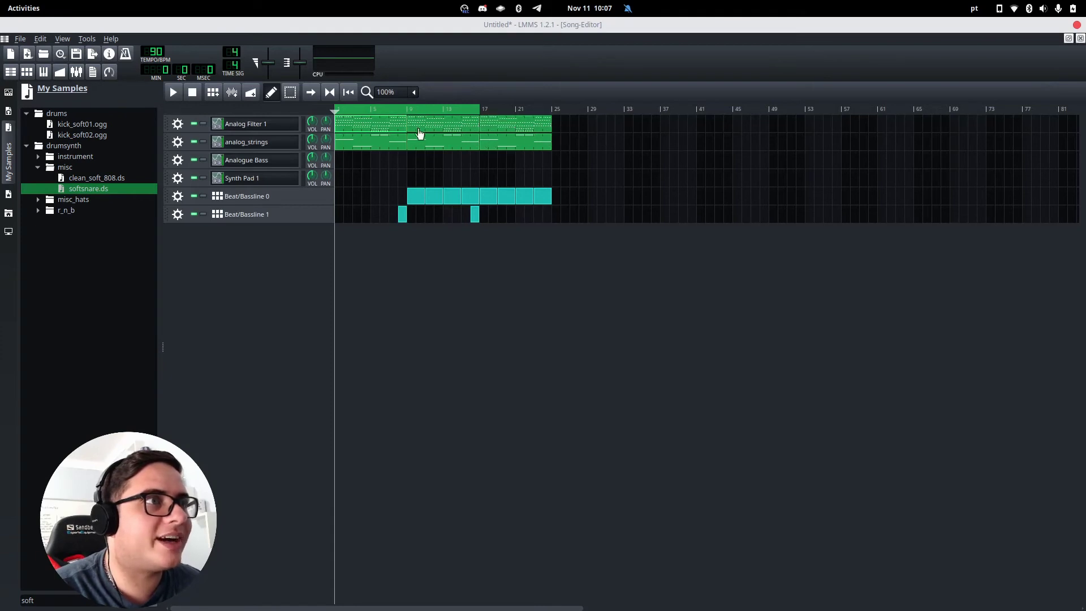
{"action": "left_click", "coordinate": [173, 92]}
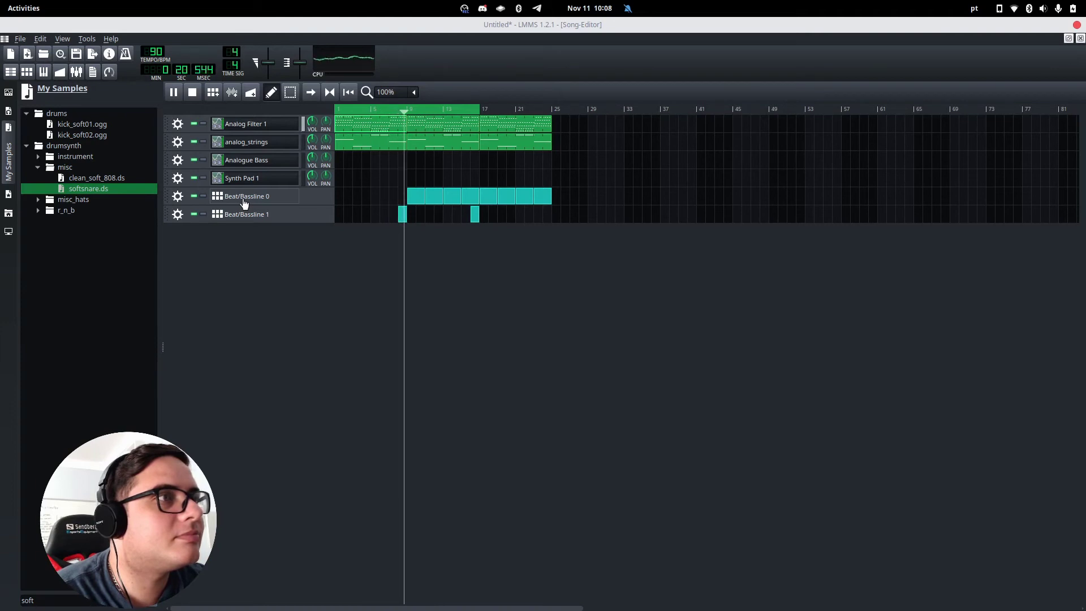
{"action": "left_click", "coordinate": [194, 95]}
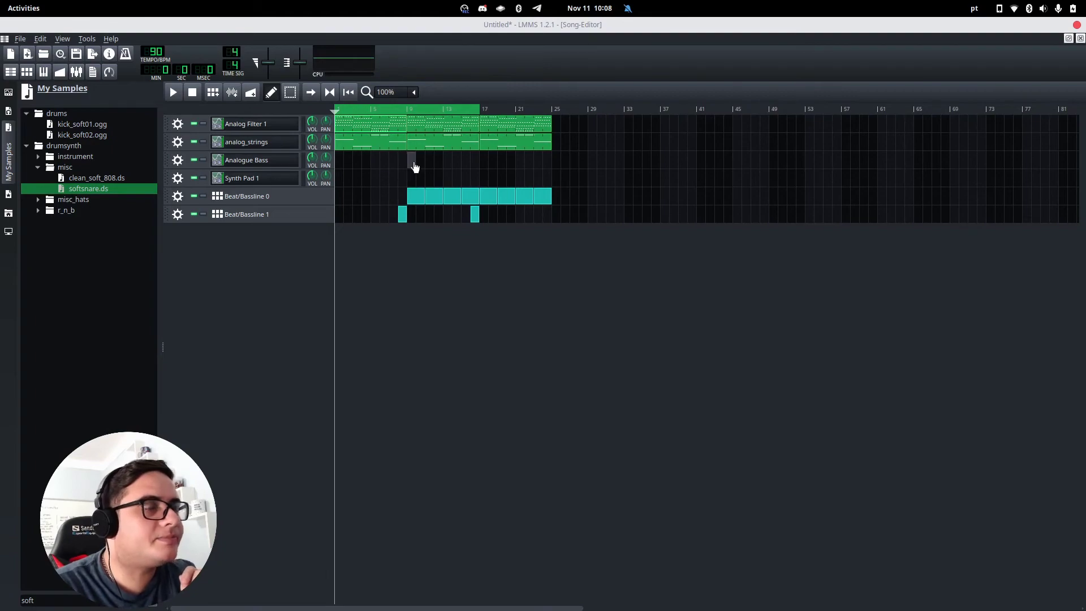
Create an Analogue Bass clip at bar 9, open it for editing, and play back its one-bar run of C4 notes
{"action": "left_click", "coordinate": [413, 164]}
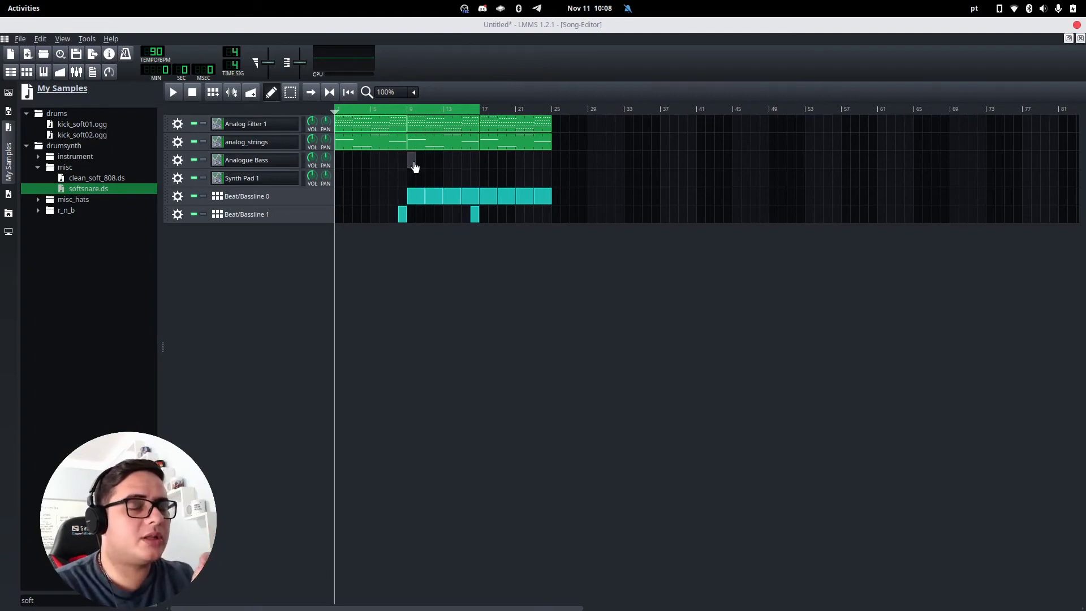
{"action": "double_click", "coordinate": [413, 164]}
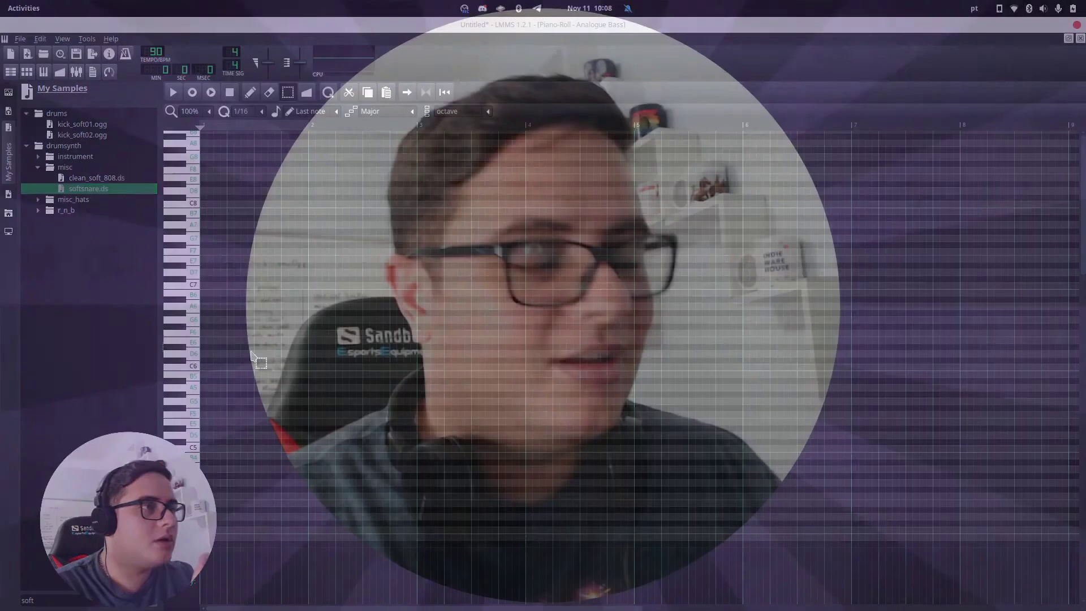
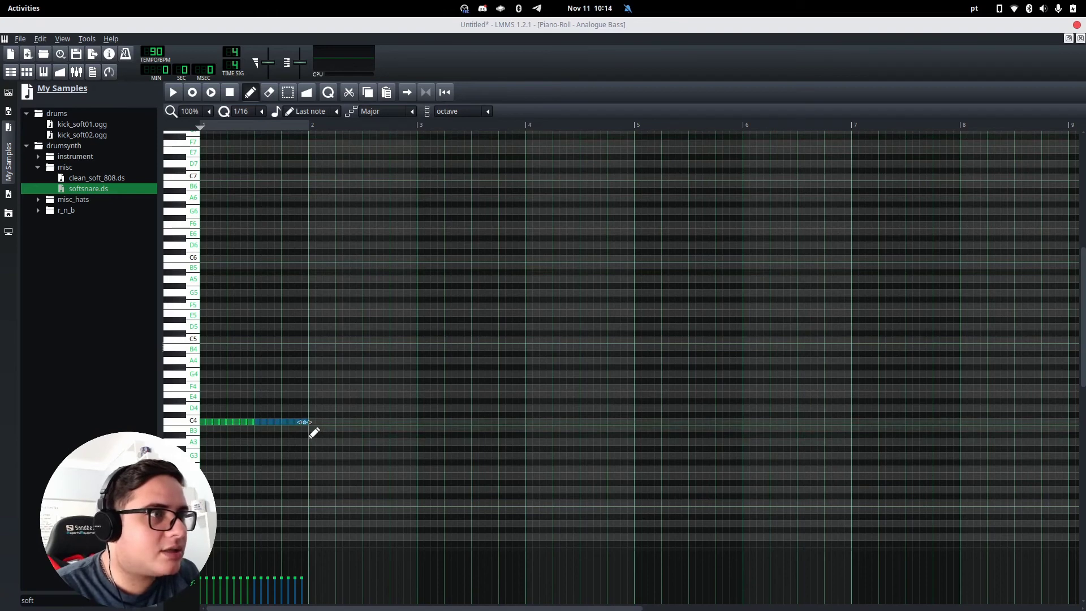
{"action": "left_click", "coordinate": [173, 92]}
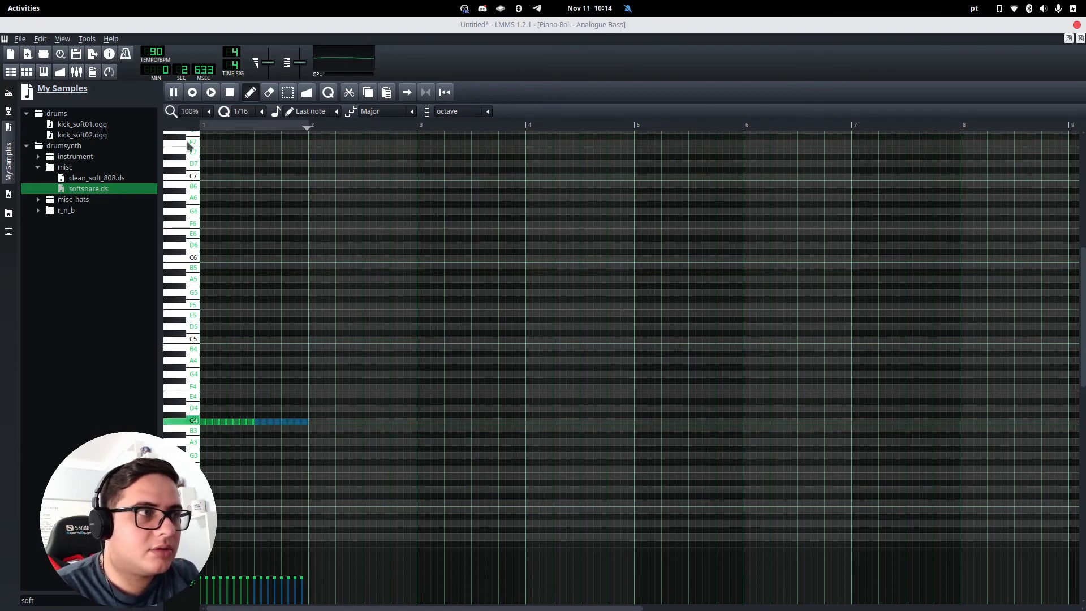
{"action": "left_click", "coordinate": [228, 94]}
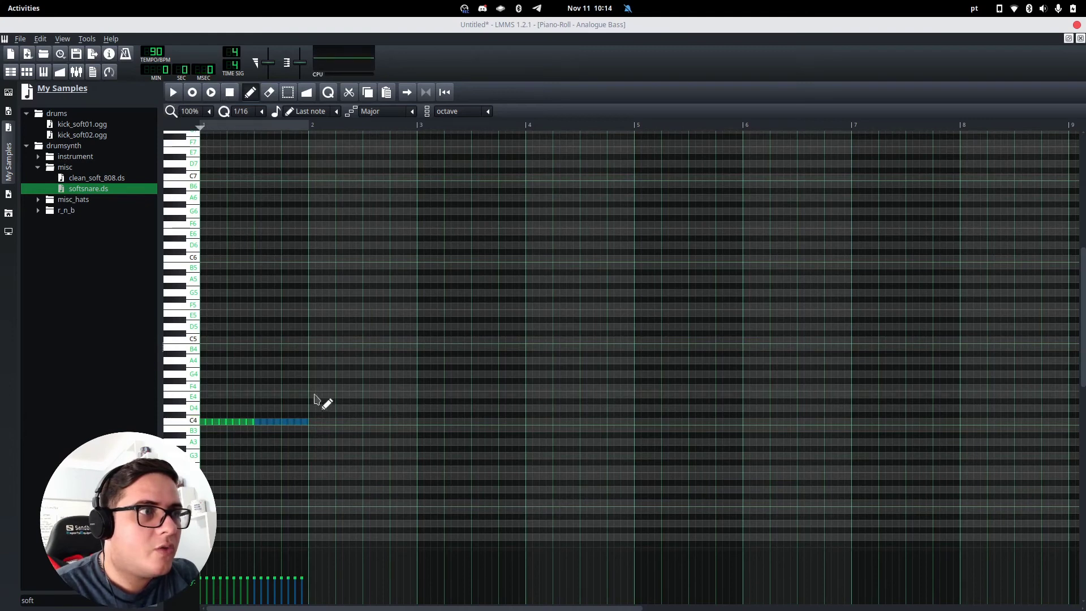
Replace the last four 1/16 C4 notes of the bass bar with a 1/8 C4 followed by a 1/8 B3
{"action": "right_click", "coordinate": [300, 423]}
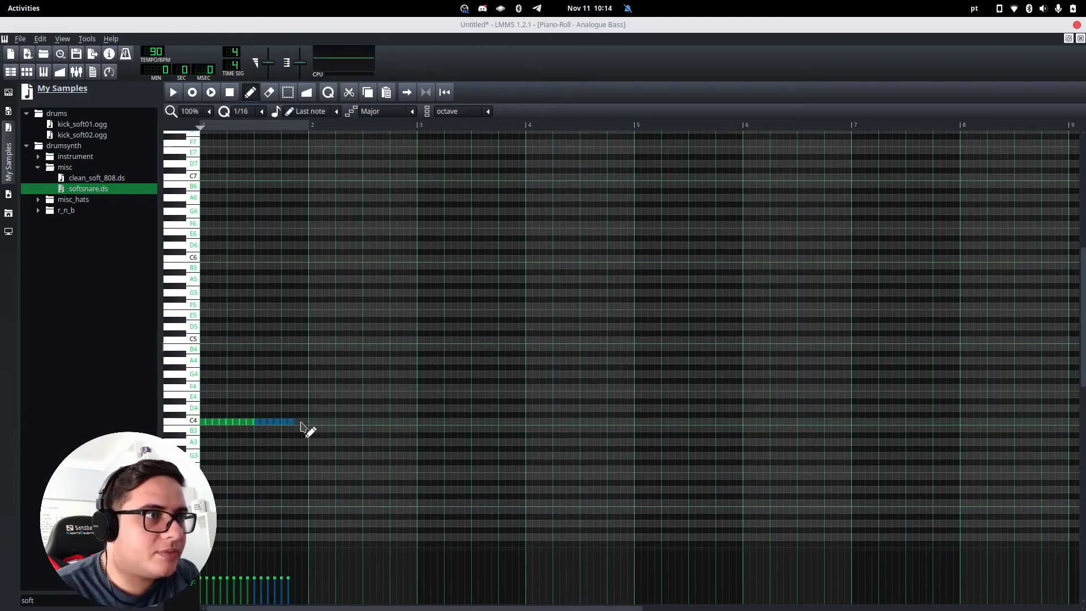
{"action": "right_click", "coordinate": [292, 423]}
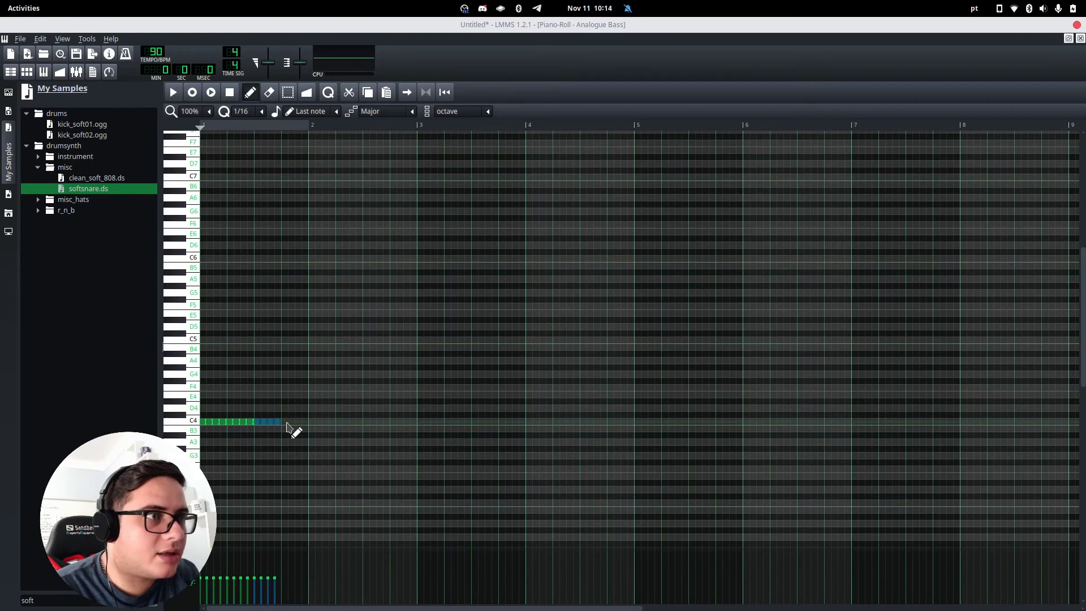
{"action": "left_click", "coordinate": [286, 422]}
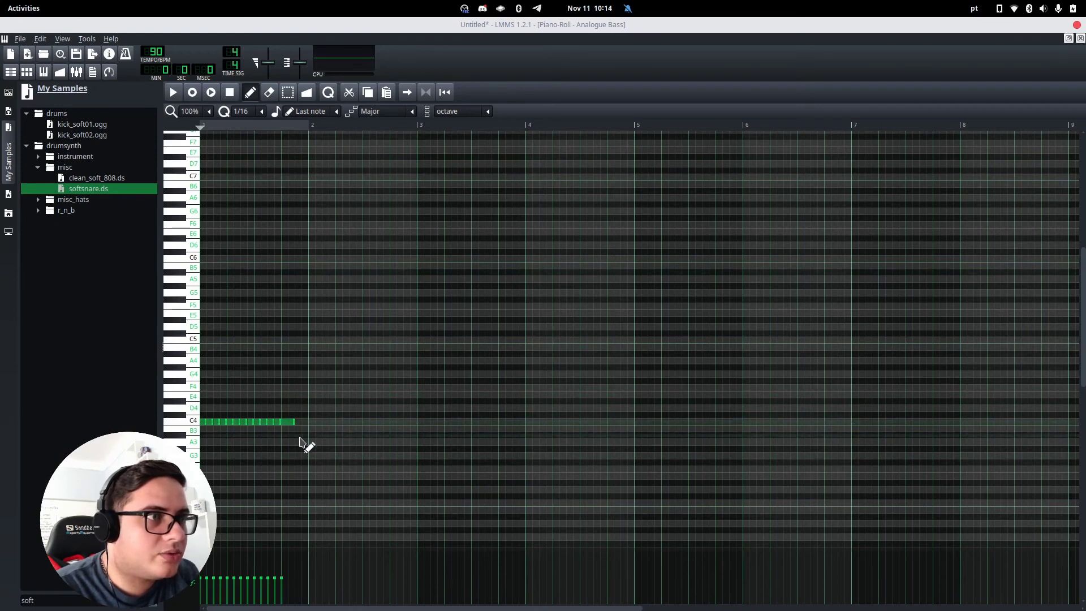
{"action": "left_click", "coordinate": [306, 436]}
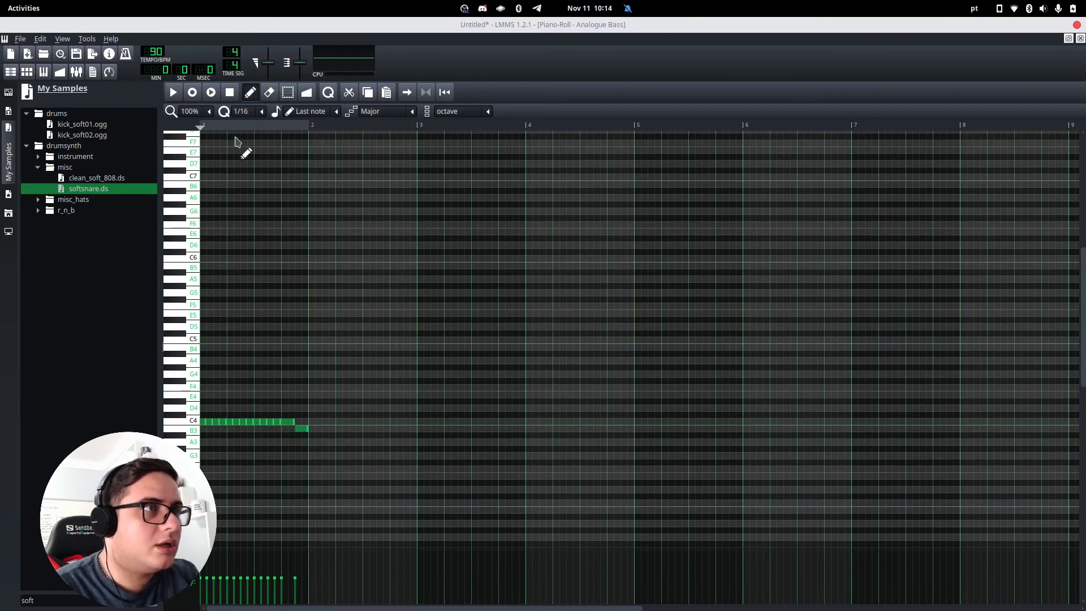
Shorten the closing B3 to a 1/16 note at the very end of bar 1, playing the bass bar before and after
{"action": "left_click", "coordinate": [174, 96]}
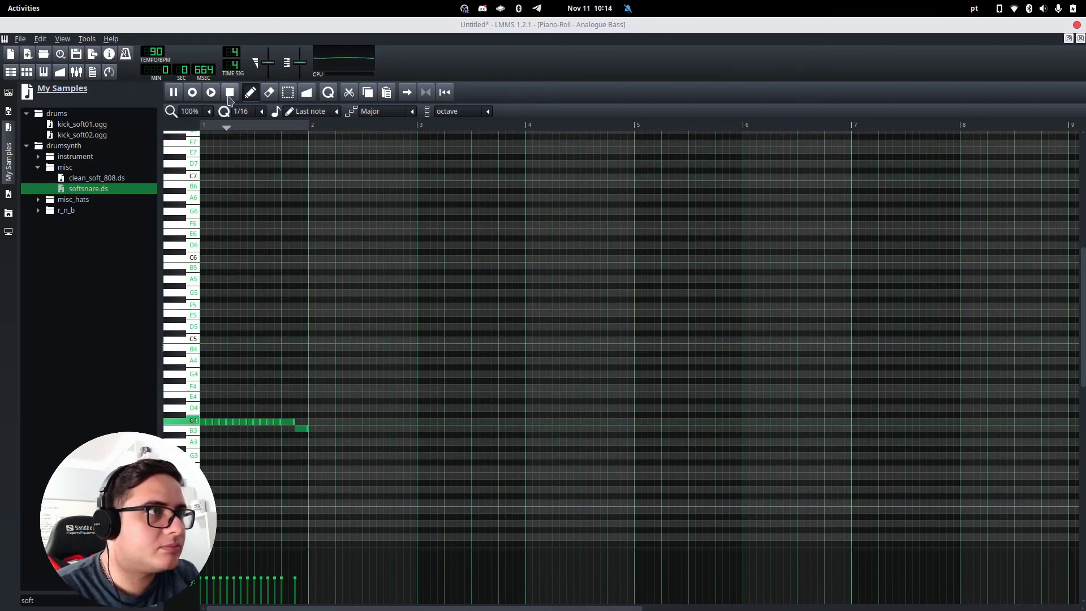
{"action": "key", "text": "space"}
{"action": "left_click_drag", "start_coordinate": [302, 429], "coordinate": [310, 429]}
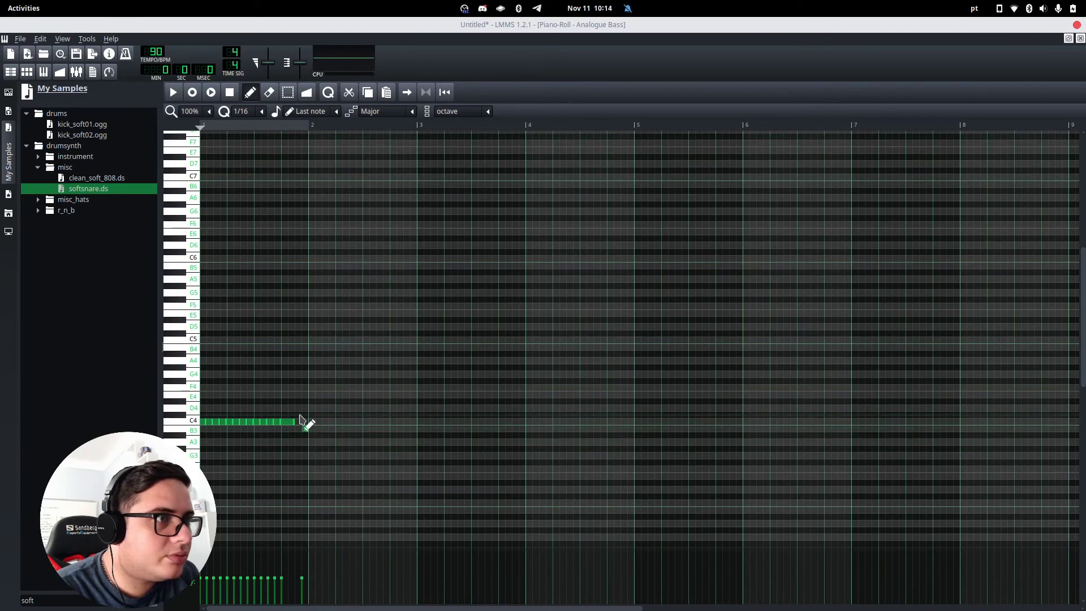
{"action": "key", "text": "space"}
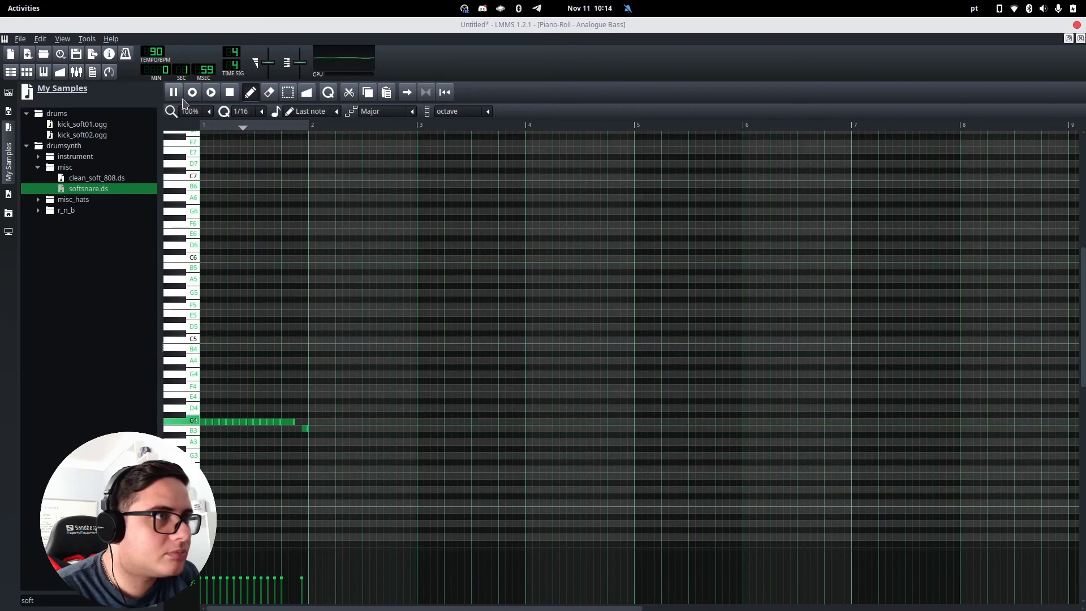
{"action": "left_click", "coordinate": [229, 93]}
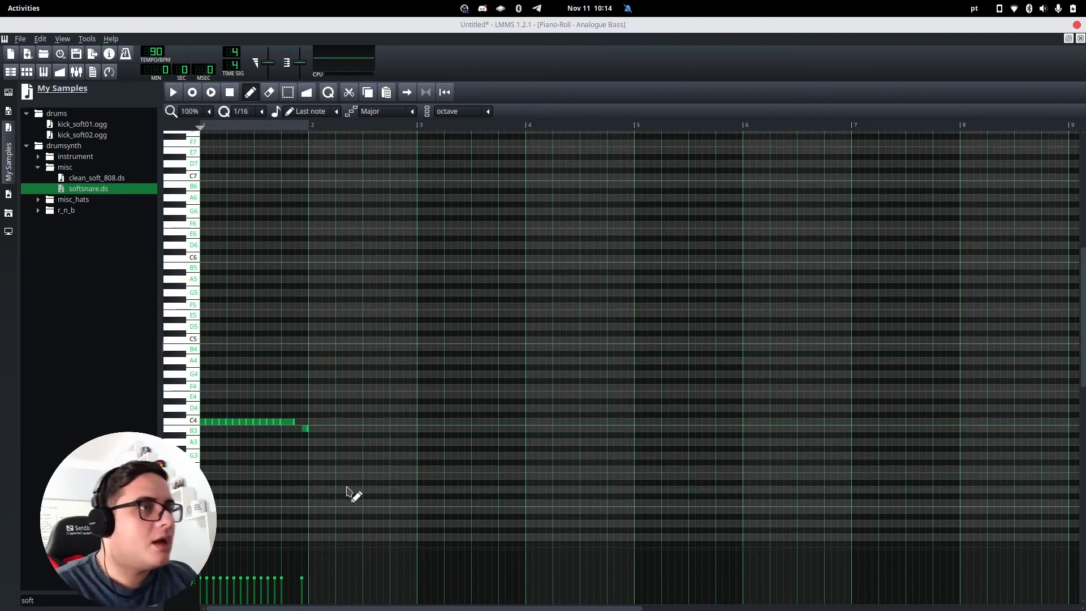
Copy the bar 1 bass notes to bar 2, and consult the Analogue Bass clip in the "Synthetic Nights of a Dreaming Suine" project
{"action": "key", "text": "ctrl+a"}
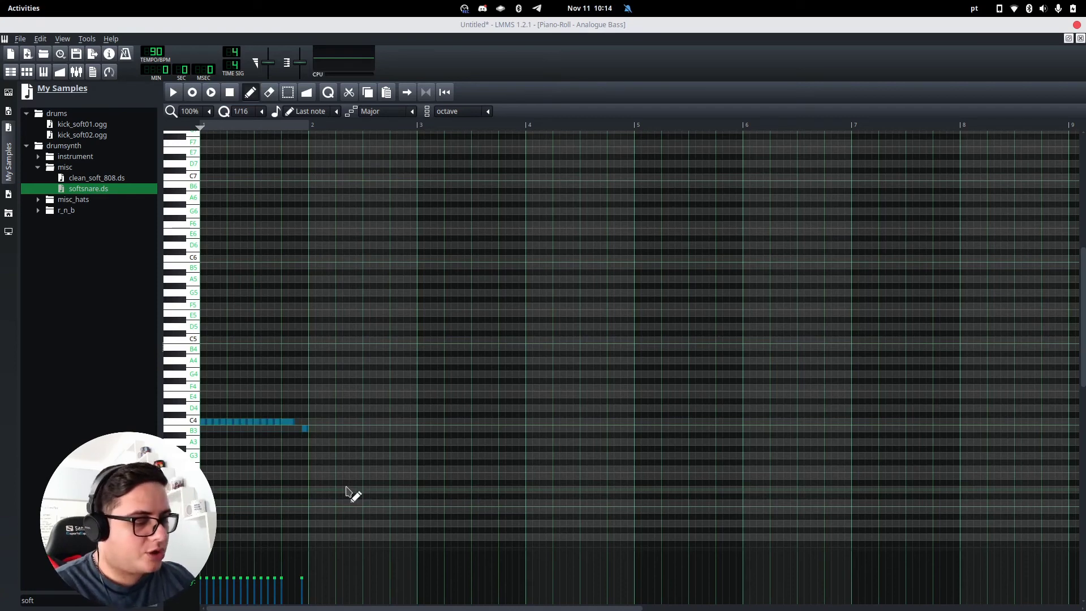
{"action": "key", "text": "ctrl+v"}
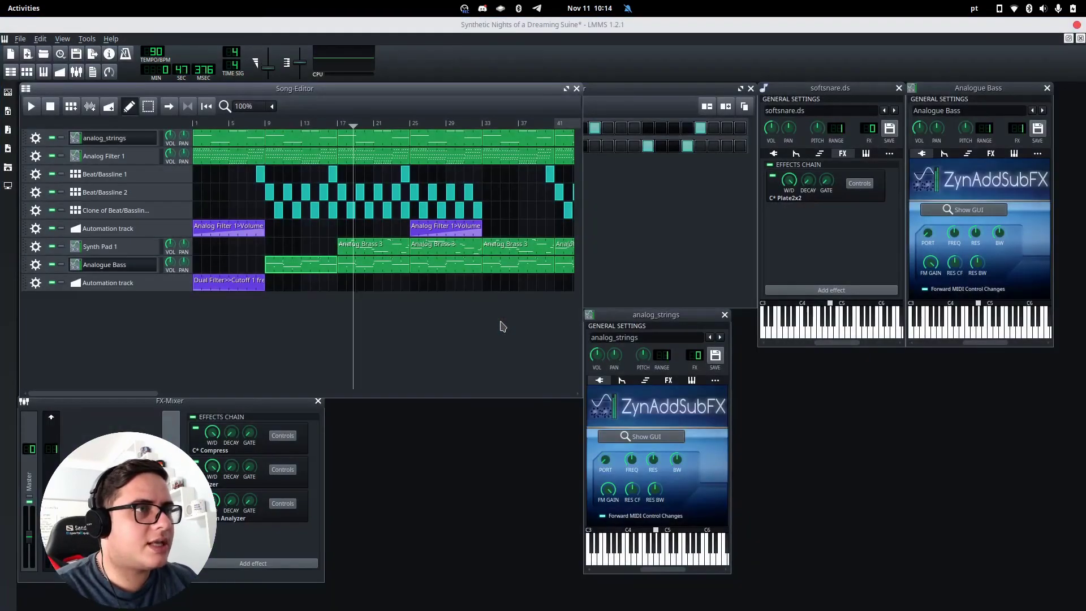
{"action": "double_click", "coordinate": [312, 272]}
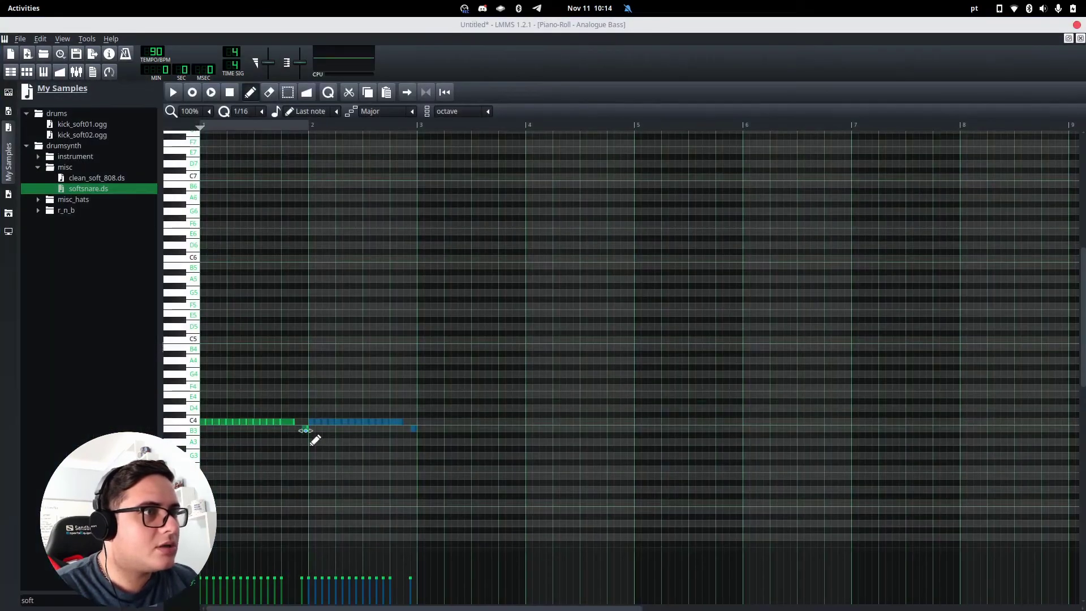
Add a 1/16 C4 before bar 1's closing B3, and end bar 2 with a 1/8 E4 in place of its B3
{"action": "left_click", "coordinate": [299, 422]}
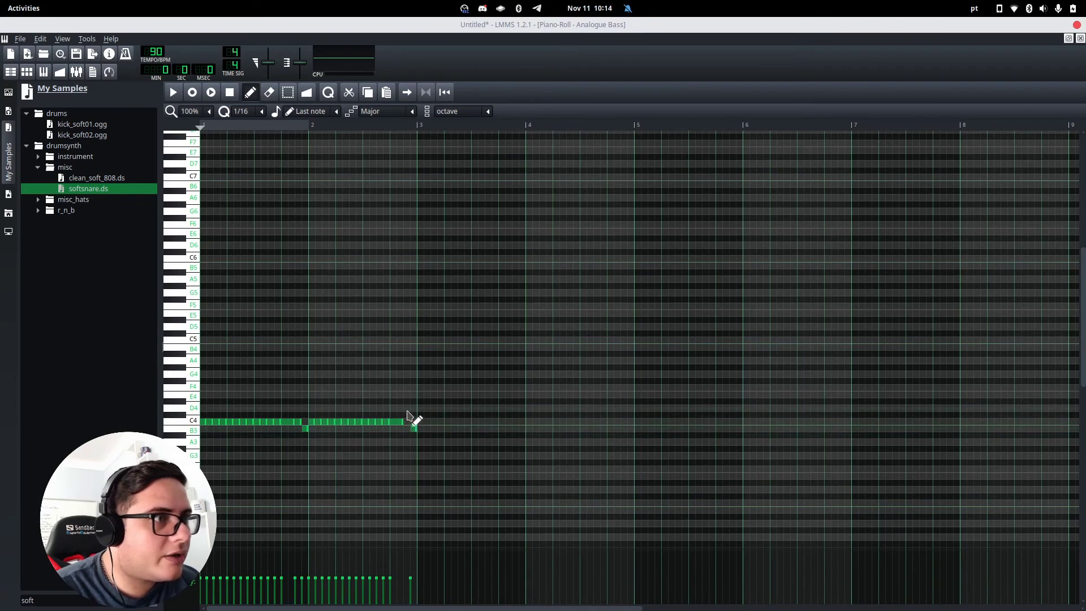
{"action": "left_click", "coordinate": [407, 394]}
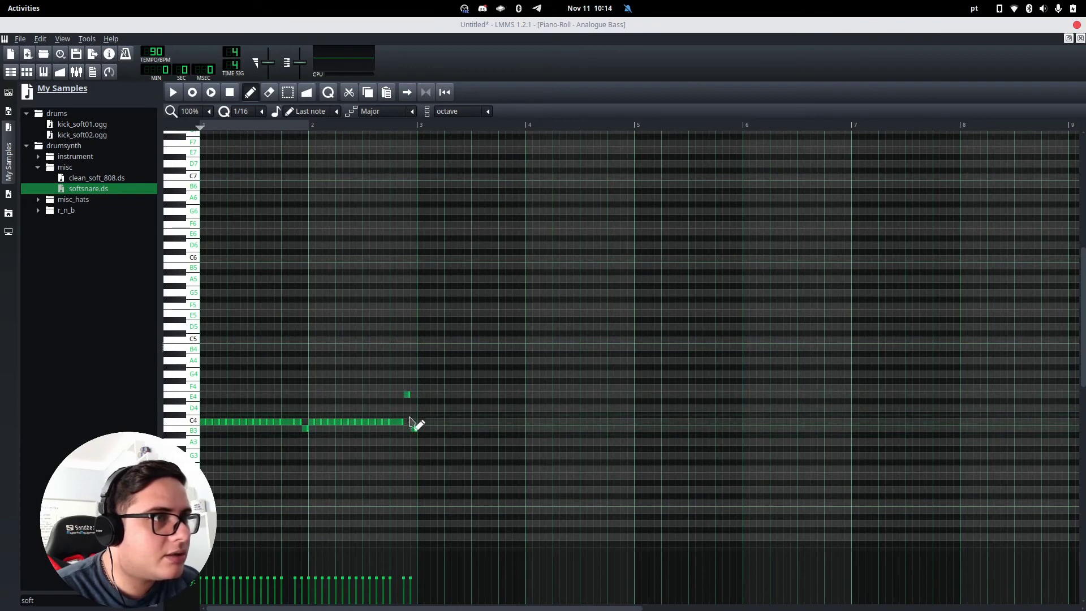
{"action": "left_click", "coordinate": [173, 92]}
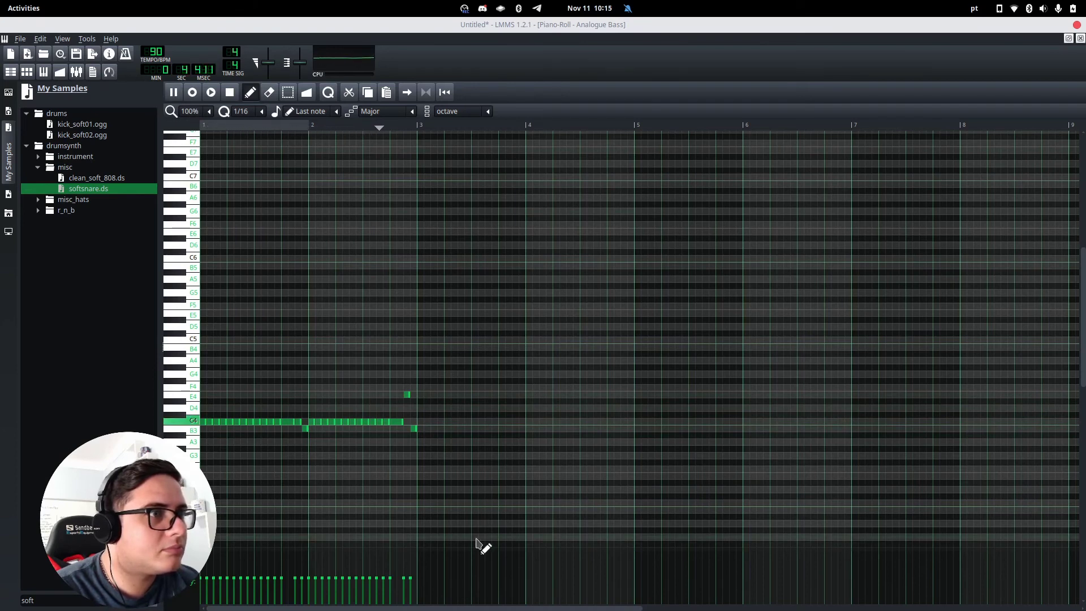
{"action": "left_click", "coordinate": [230, 92]}
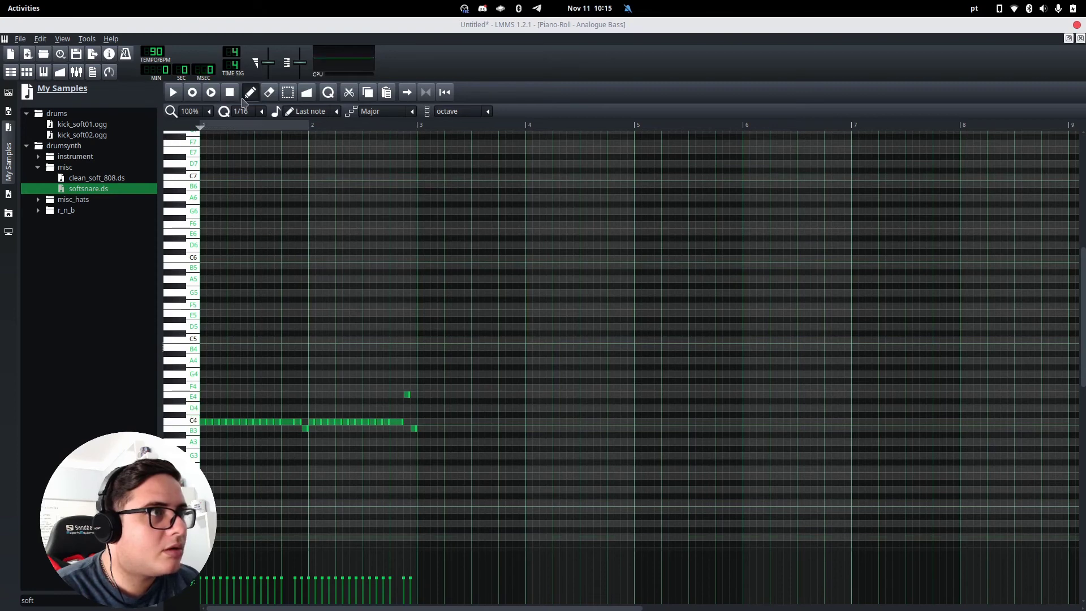
{"action": "right_click", "coordinate": [416, 428]}
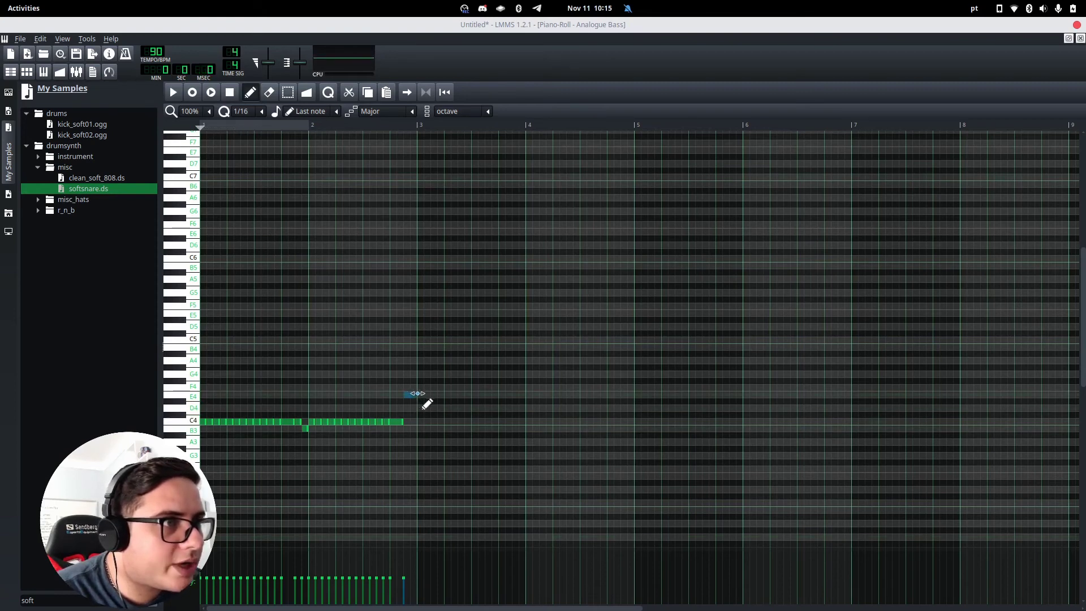
Copy the bass notes of bars 1–2 to bars 3–4 and transpose the copy down three semitones to start on A3
{"action": "key", "text": "ctrl+a"}
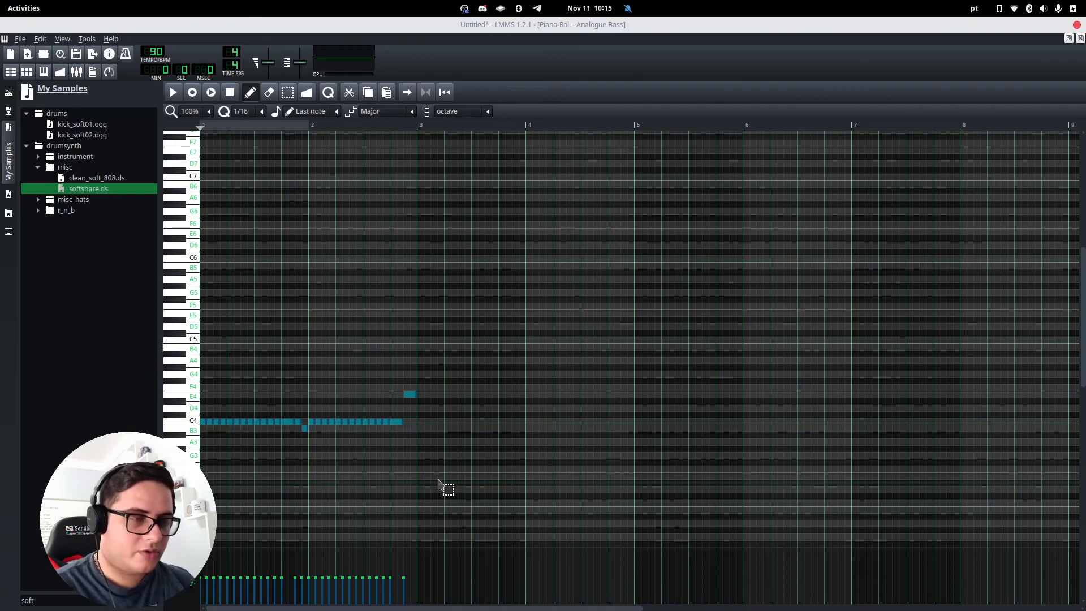
{"action": "key", "text": "ctrl+v"}
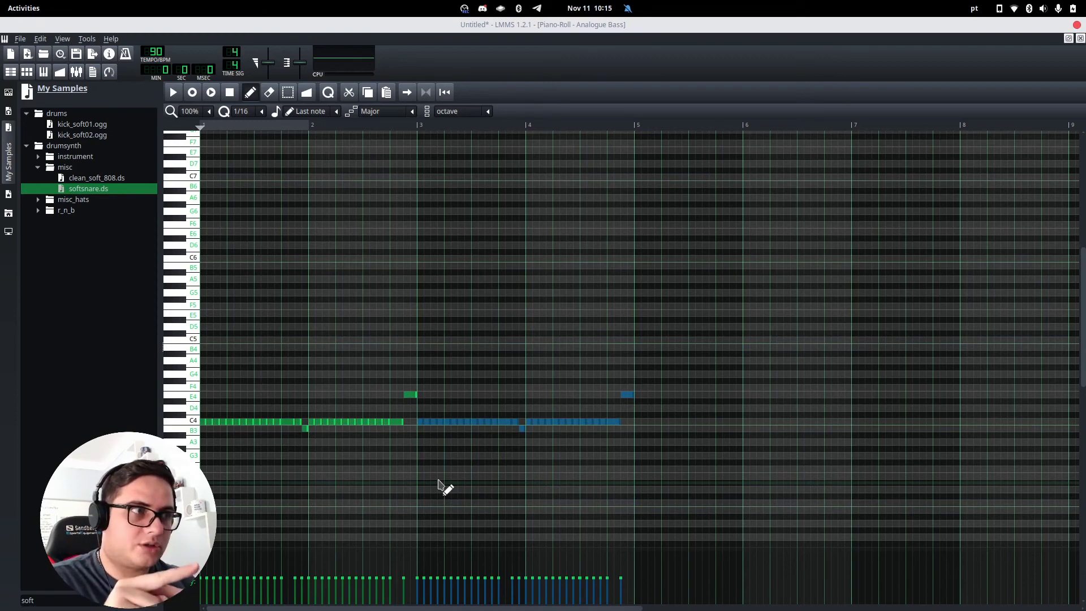
{"action": "key", "text": "Down"}
{"action": "key", "text": "Down"}
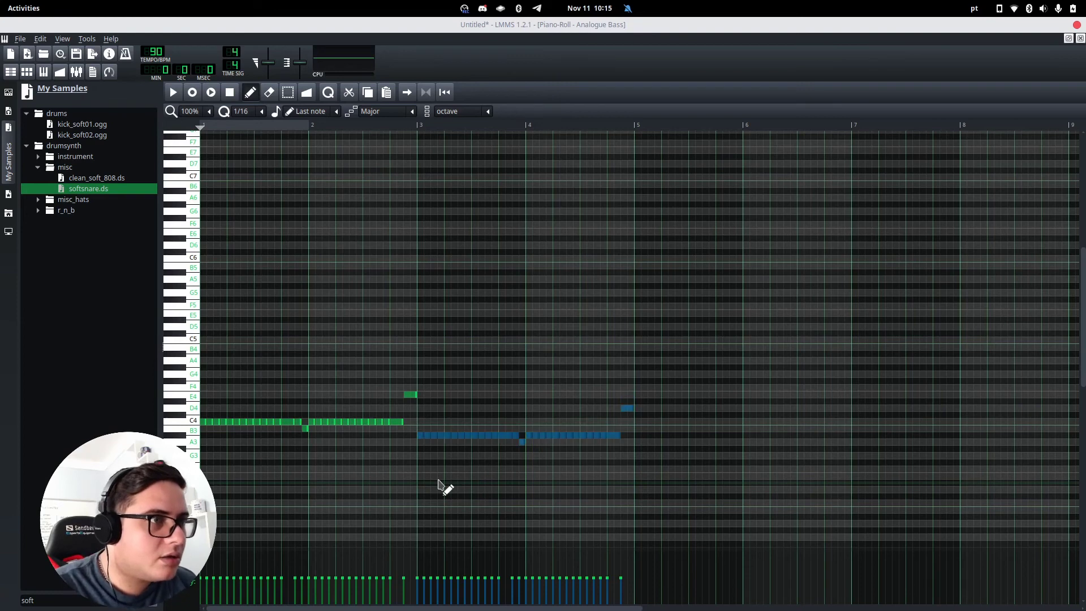
{"action": "key", "text": "Down"}
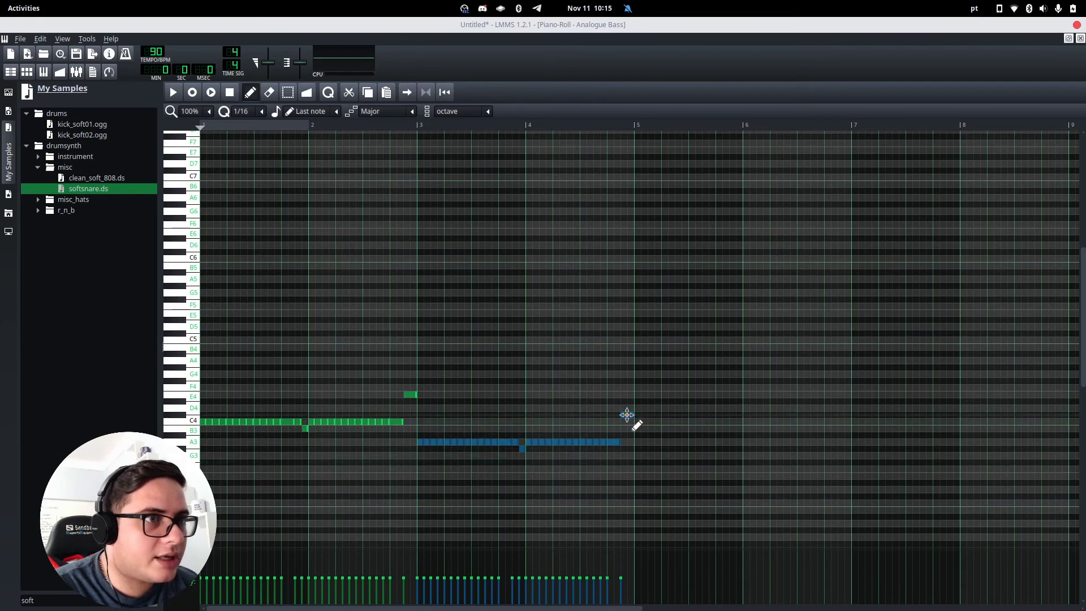
Lower the last note of bar 3 to G3 and the last note of bar 4 to C4, and play the bass clip
{"action": "left_click", "coordinate": [528, 464]}
{"action": "right_click", "coordinate": [528, 464]}
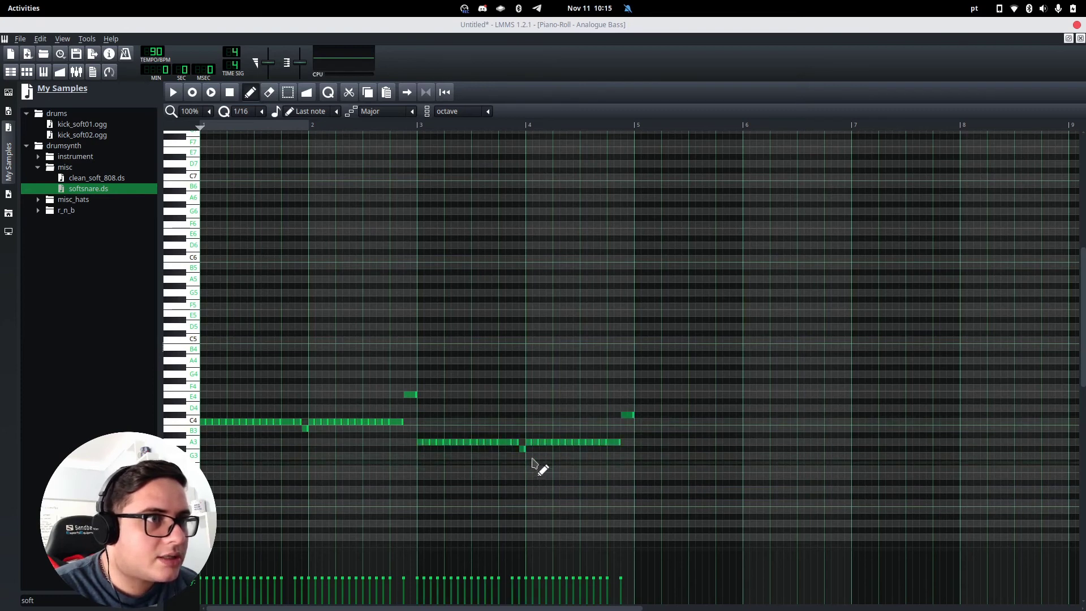
{"action": "left_click", "coordinate": [522, 455]}
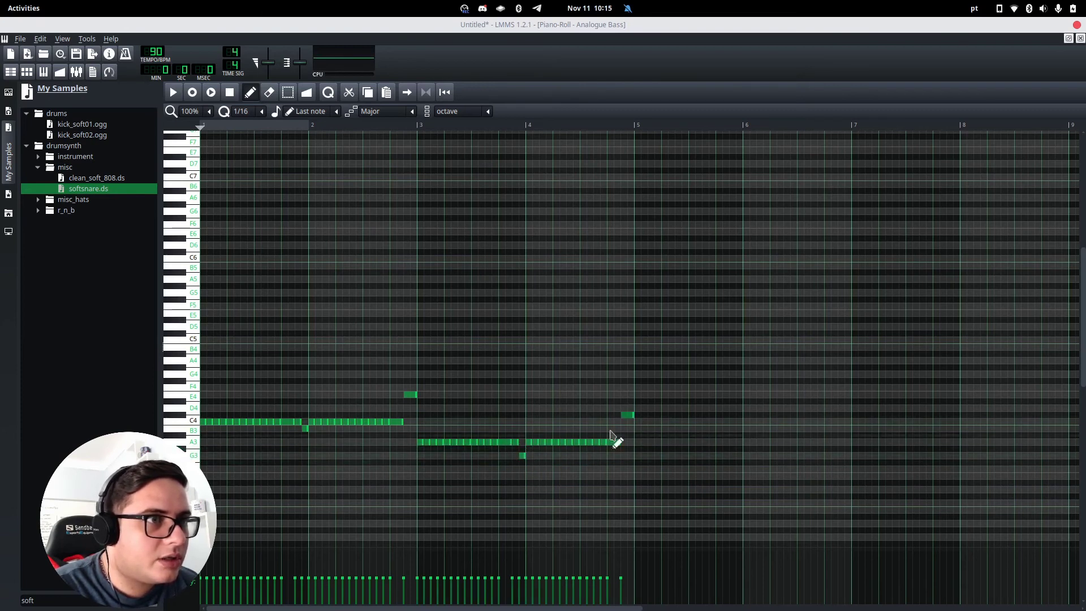
{"action": "left_click_drag", "start_coordinate": [623, 415], "coordinate": [624, 422]}
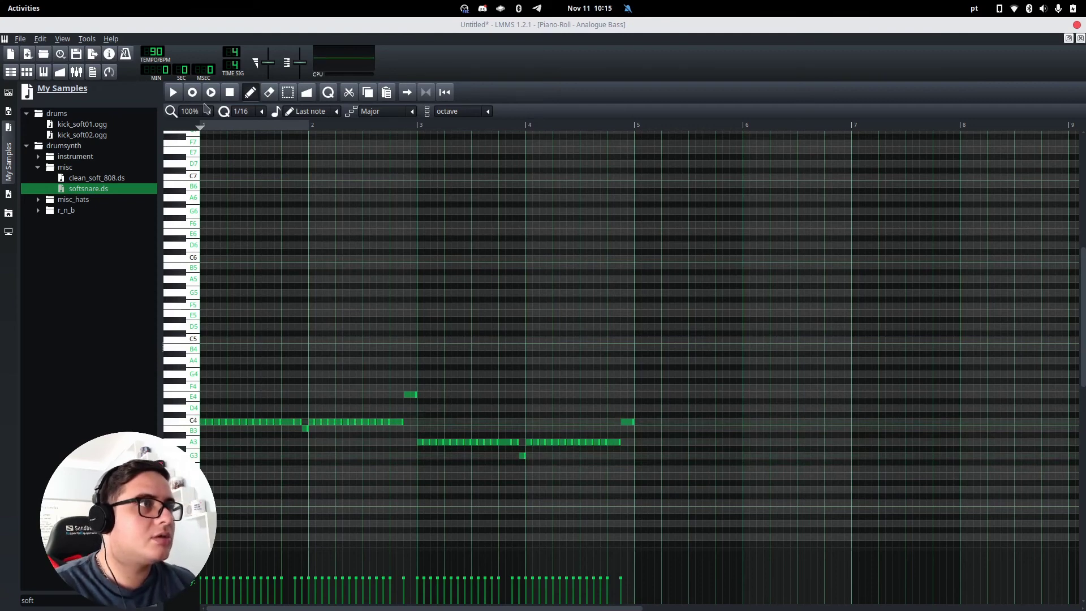
{"action": "left_click", "coordinate": [173, 92]}
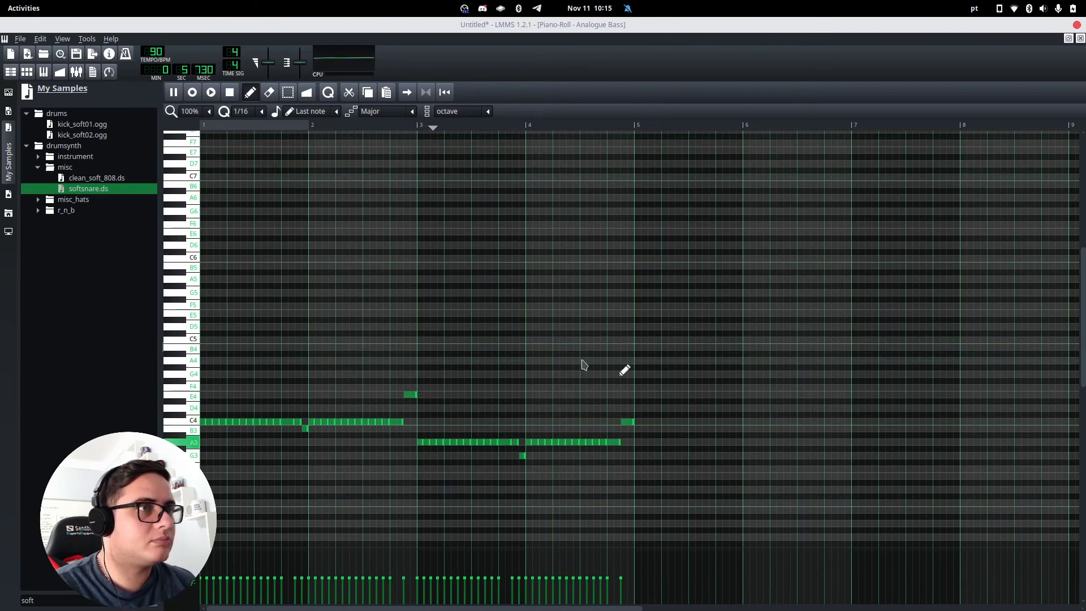
{"action": "left_click", "coordinate": [230, 92]}
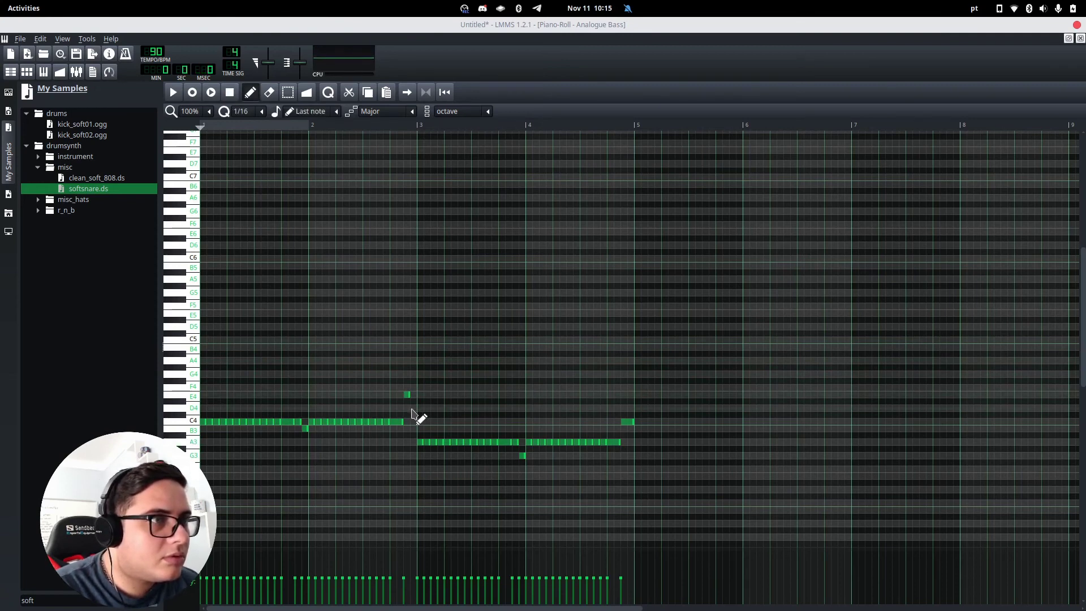
End bar 2 with 1/16 notes E4 and D4 and bar 4 with 1/16 notes D4 and B3, and play the clip
{"action": "left_click", "coordinate": [413, 408]}
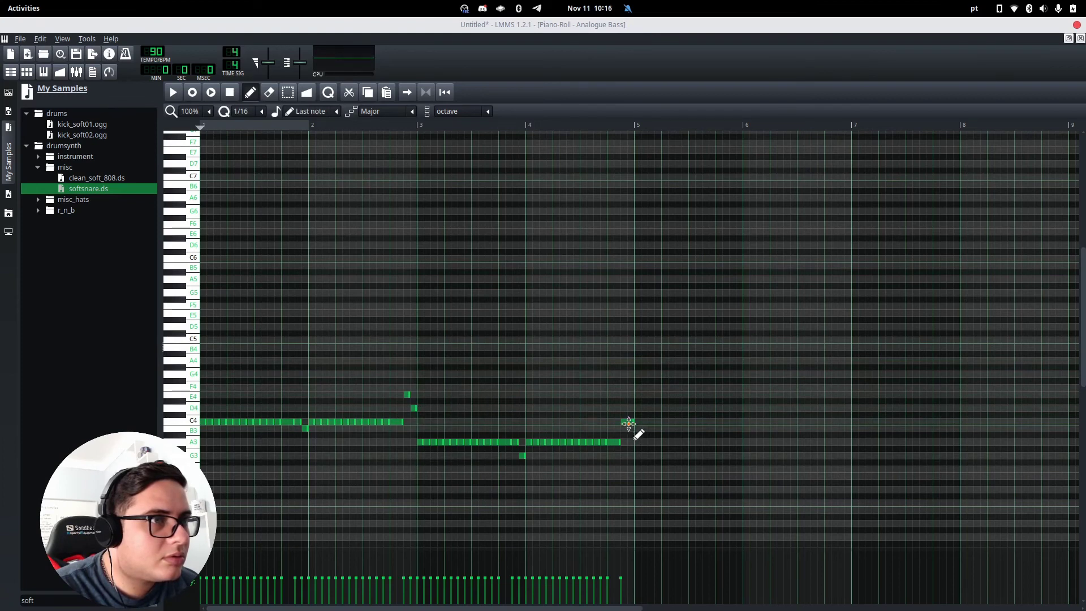
{"action": "left_click_drag", "start_coordinate": [628, 423], "coordinate": [632, 409]}
{"action": "left_click", "coordinate": [631, 428]}
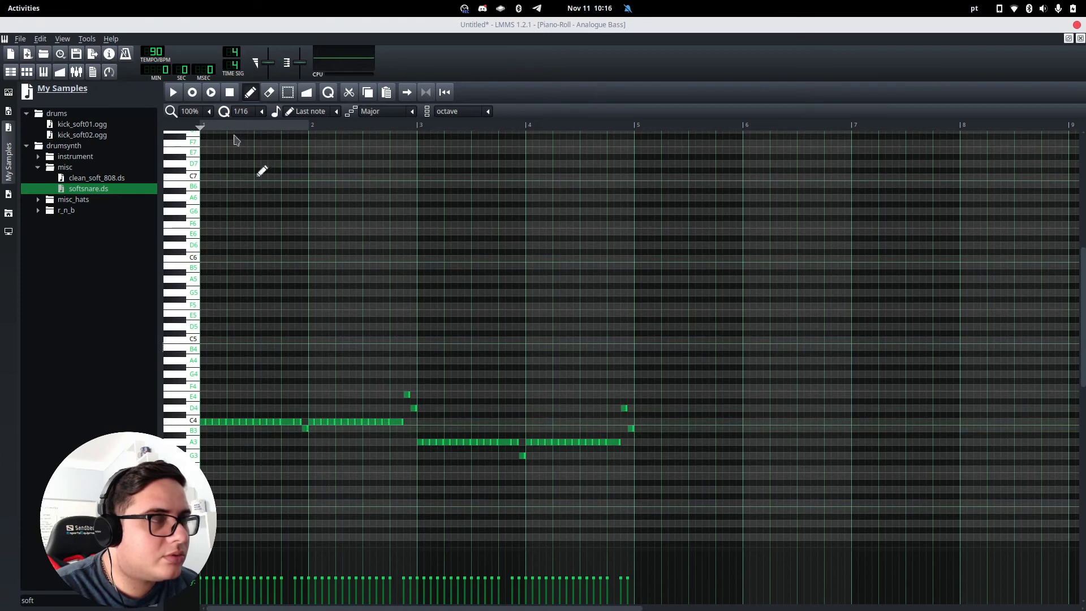
{"action": "left_click", "coordinate": [171, 96]}
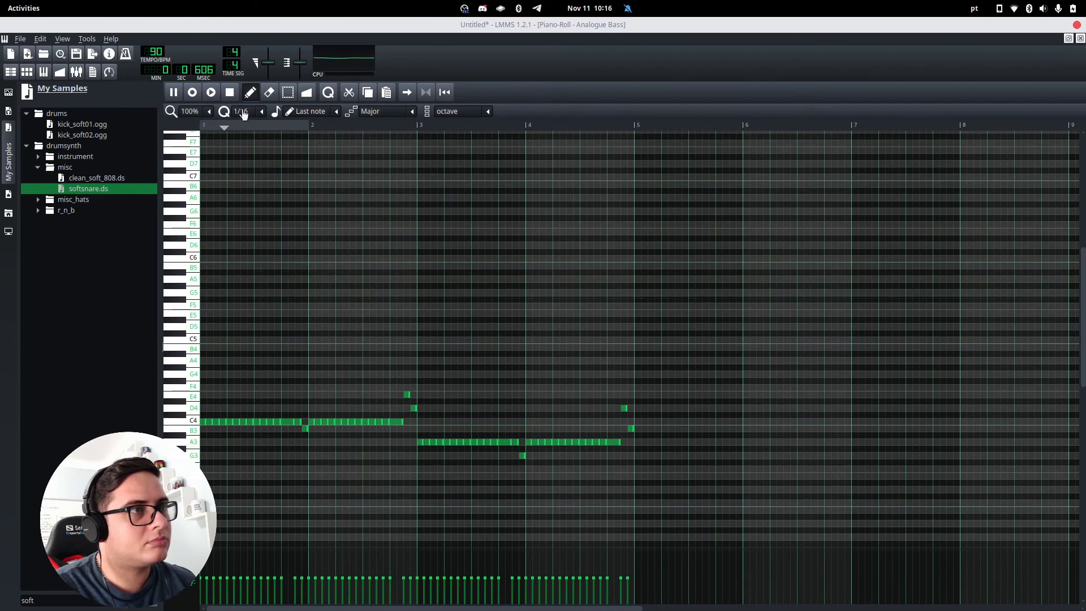
{"action": "key", "text": "space"}
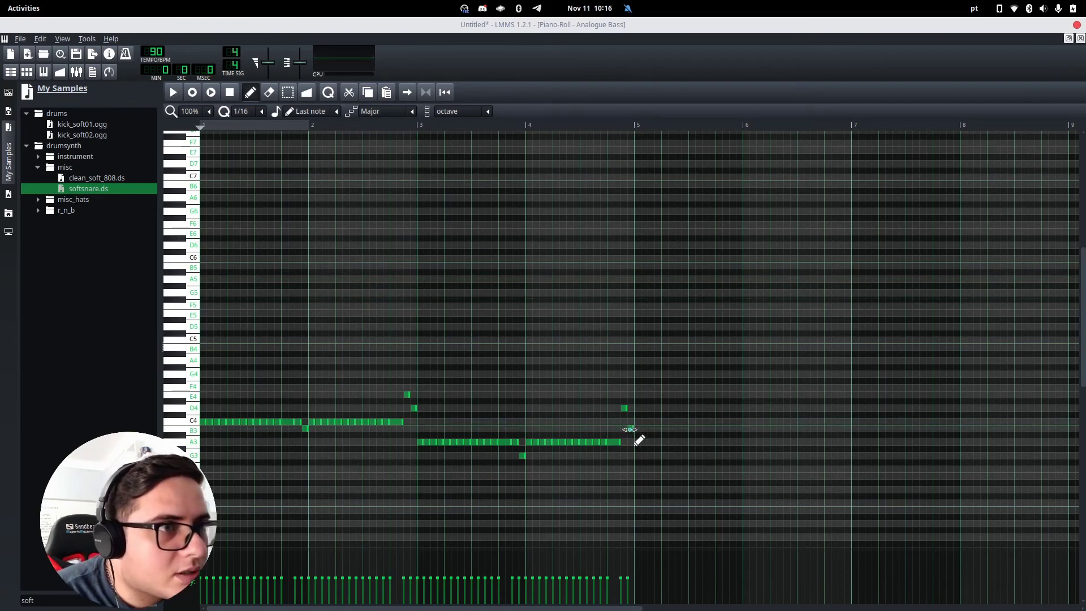
Raise the last note of bar 4 to F4 and lower the last note of bar 2 to B3
{"action": "left_click", "coordinate": [623, 393]}
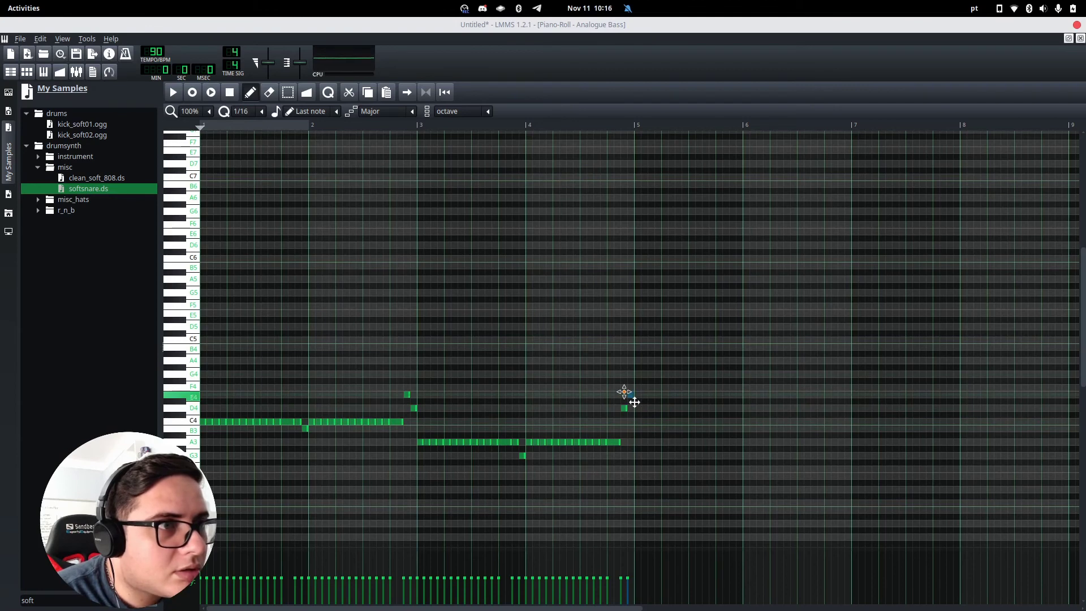
{"action": "left_click_drag", "start_coordinate": [624, 392], "coordinate": [625, 388]}
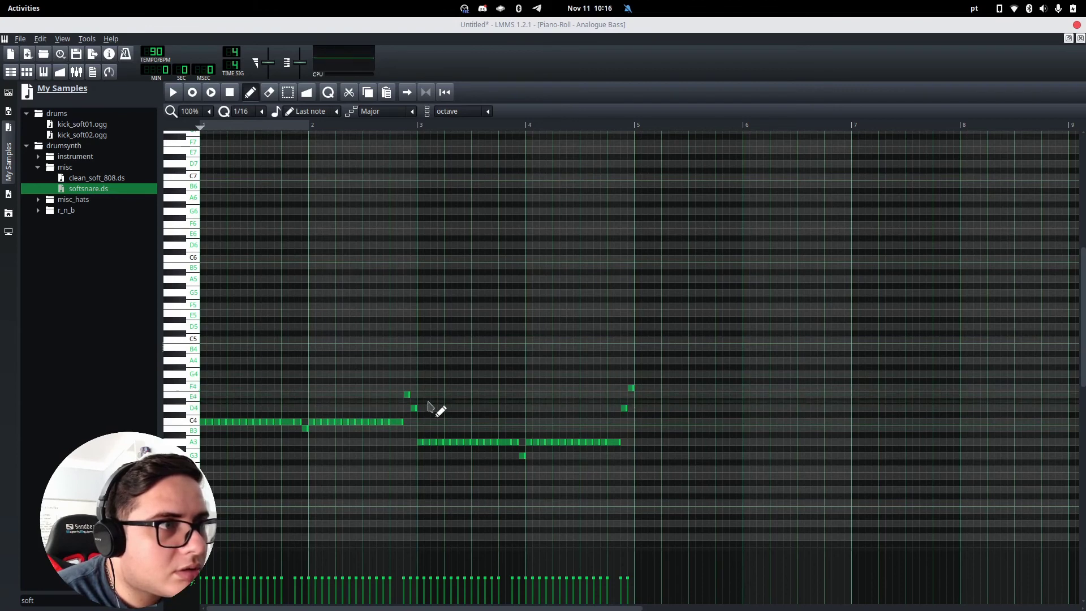
{"action": "left_click_drag", "start_coordinate": [420, 419], "coordinate": [412, 436]}
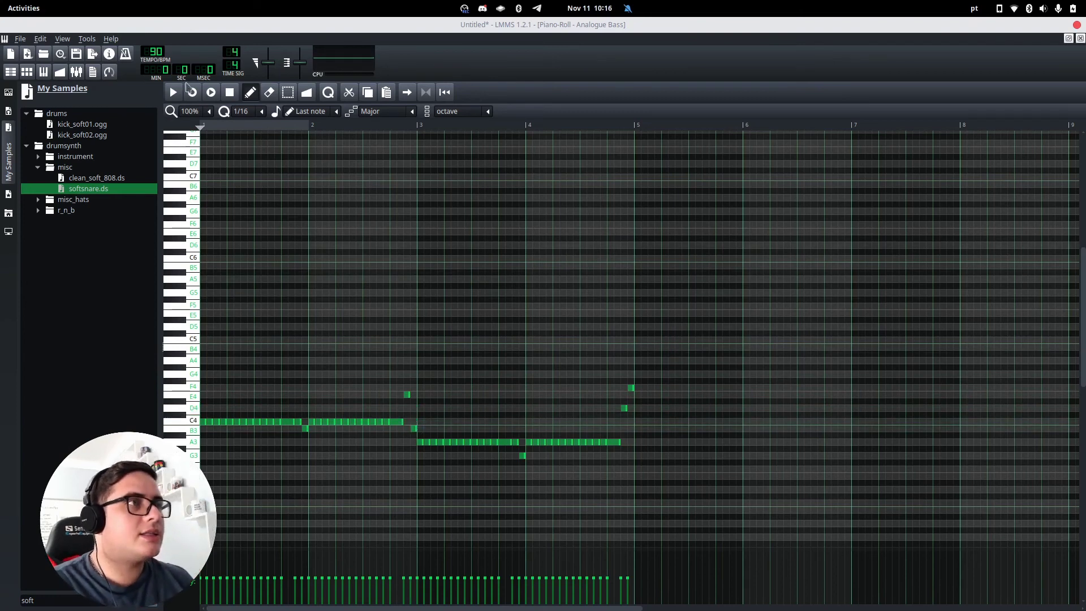
Copy the bass notes of bars 3–4 to bars 5–6 and transpose the copy down five semitones to start on E3
{"action": "left_click", "coordinate": [288, 92]}
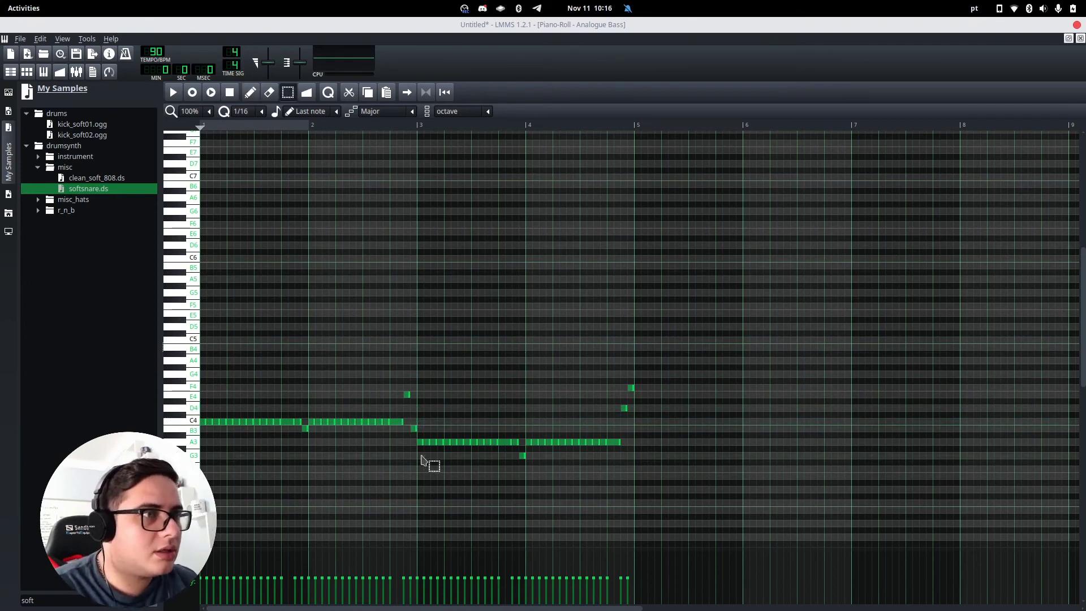
{"action": "left_click_drag", "start_coordinate": [695, 485], "coordinate": [418, 340]}
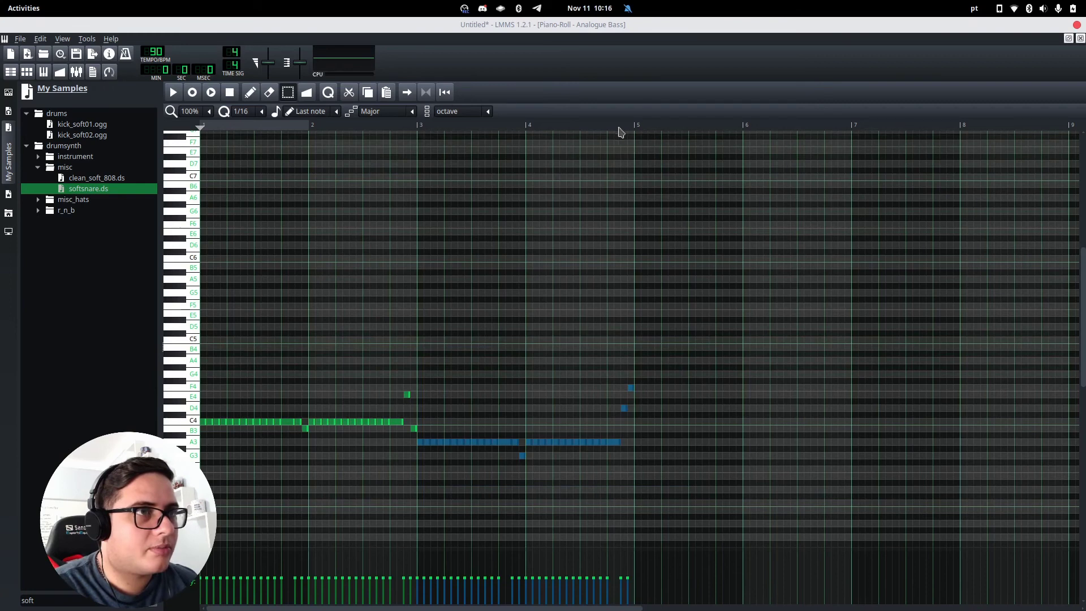
{"action": "key", "text": "ctrl+v"}
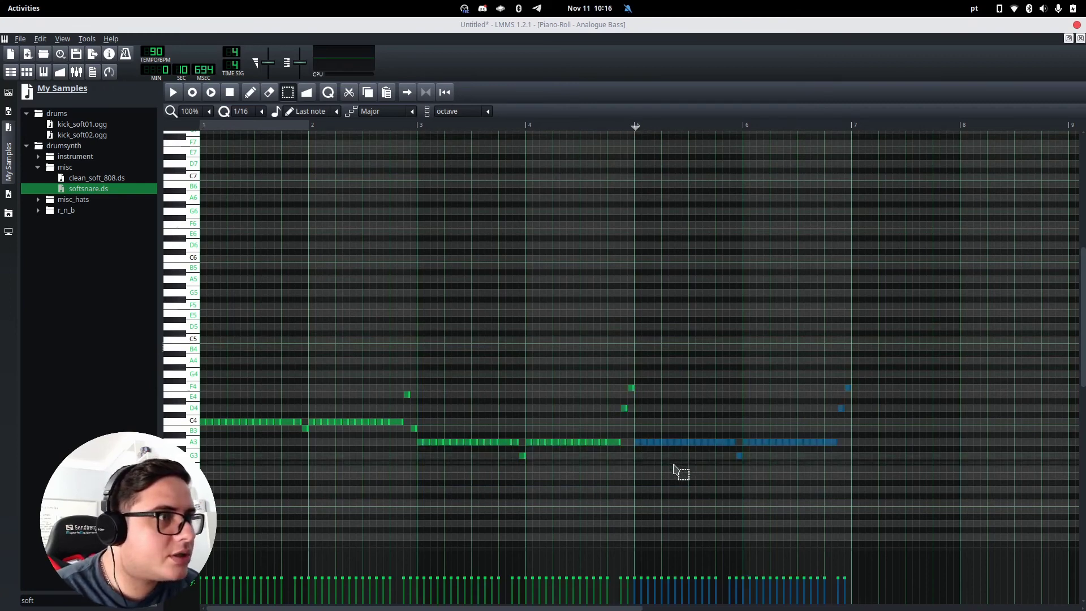
{"action": "key", "text": "Down"}
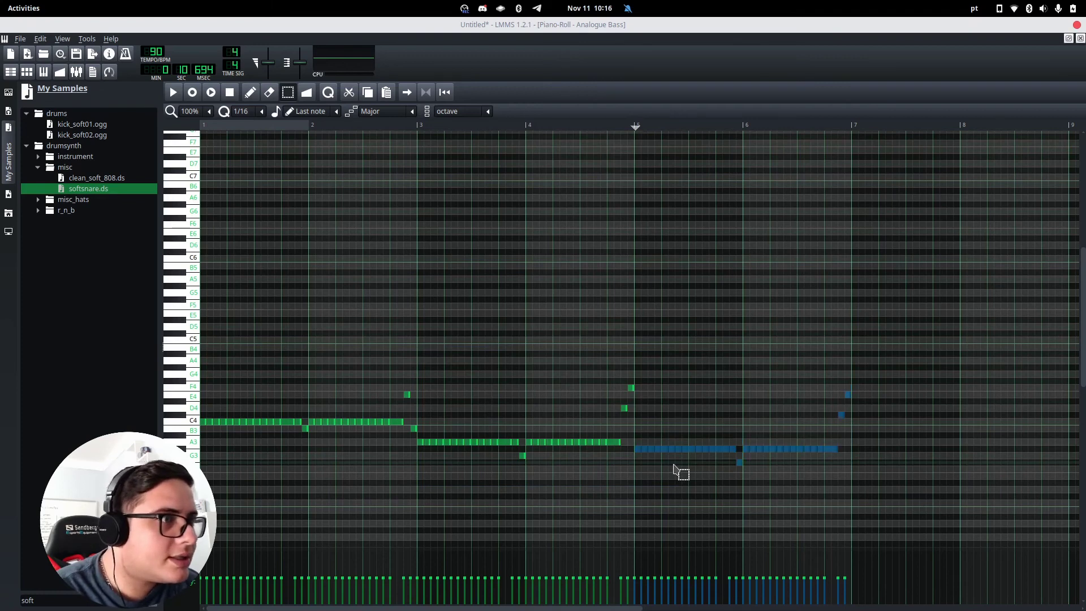
{"action": "key", "text": "Down"}
{"action": "key", "text": "Down"}
{"action": "key", "text": "Down"}
{"action": "key", "text": "Down"}
{"action": "key", "text": "Down"}
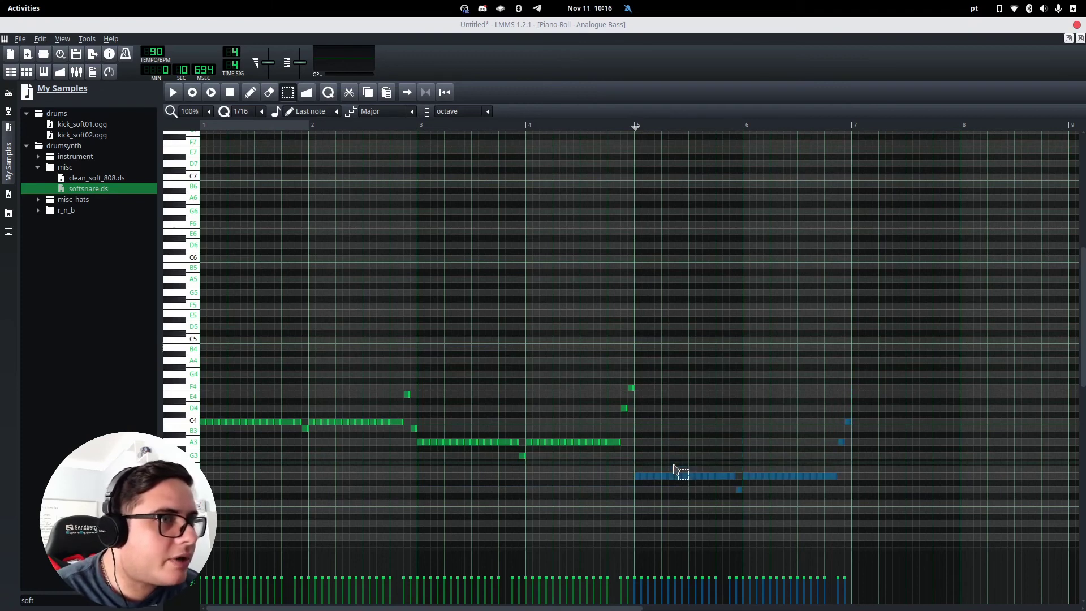
{"action": "key", "text": "Up"}
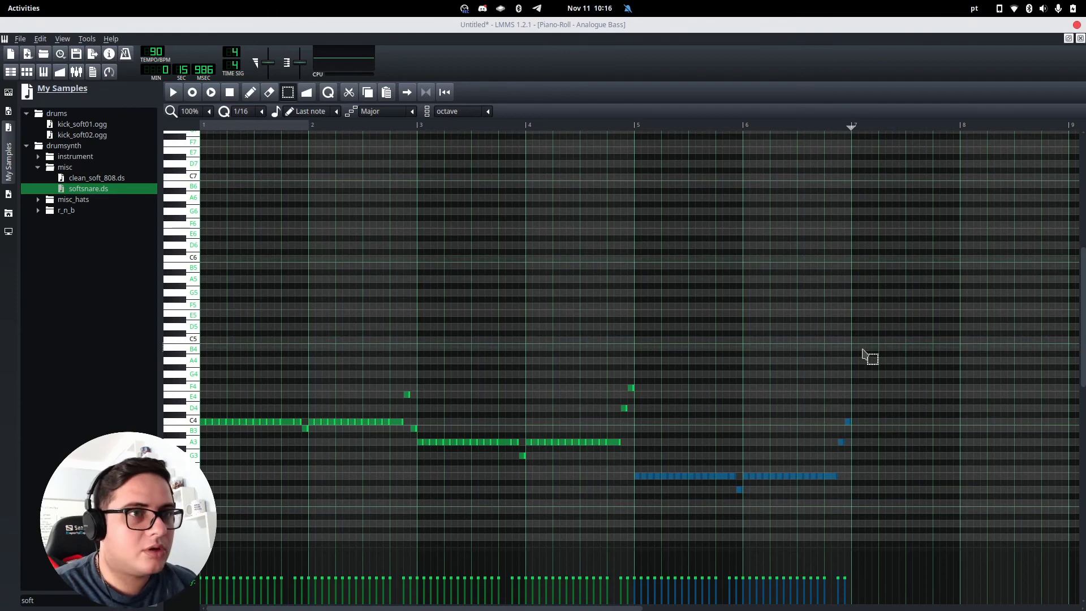
Paste the copied two-bar bass pattern into bars 7–8 and transpose it up seven semitones to start on B3
{"action": "key", "text": "ctrl+v"}
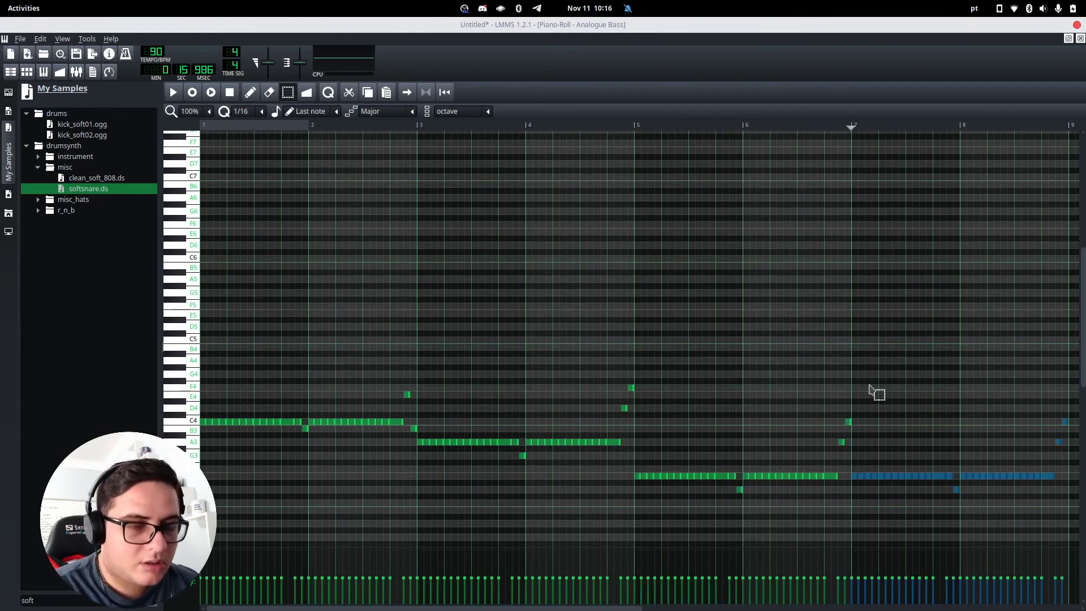
{"action": "key", "text": "Up"}
{"action": "key", "text": "Up"}
{"action": "key", "text": "Up"}
{"action": "key", "text": "Up"}
{"action": "key", "text": "Up"}
{"action": "key", "text": "Up"}
{"action": "key", "text": "Up"}
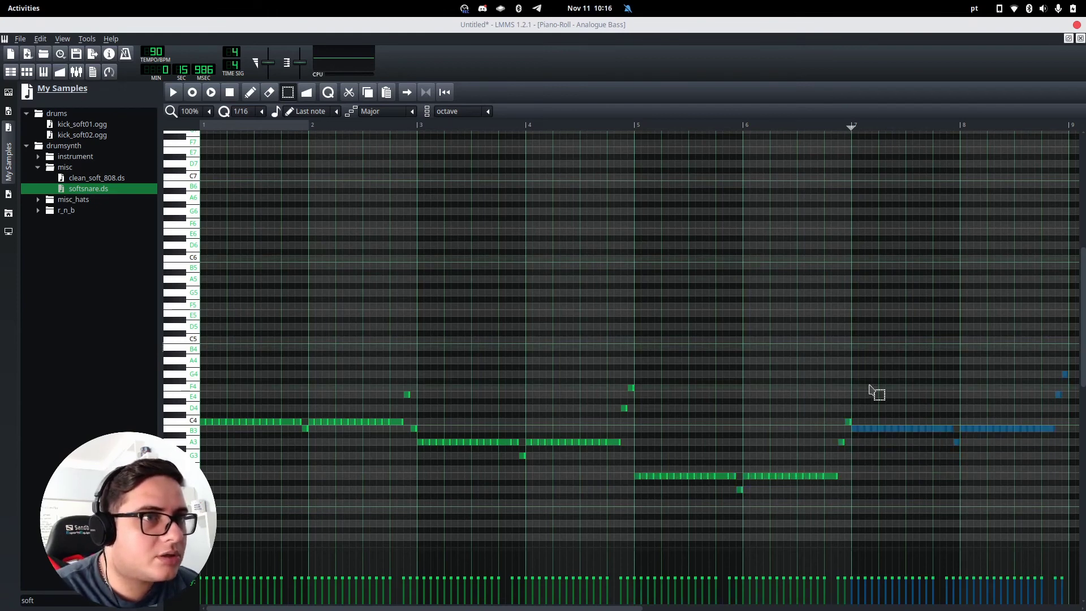
{"action": "left_click_drag", "start_coordinate": [605, 607], "coordinate": [699, 607]}
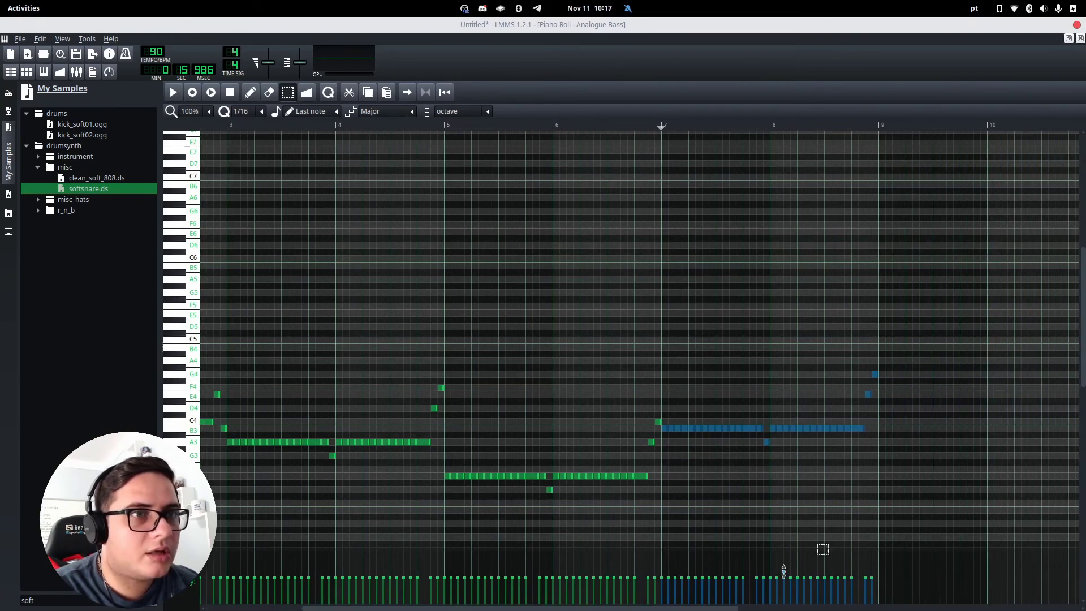
{"action": "left_click_drag", "start_coordinate": [679, 607], "coordinate": [526, 605]}
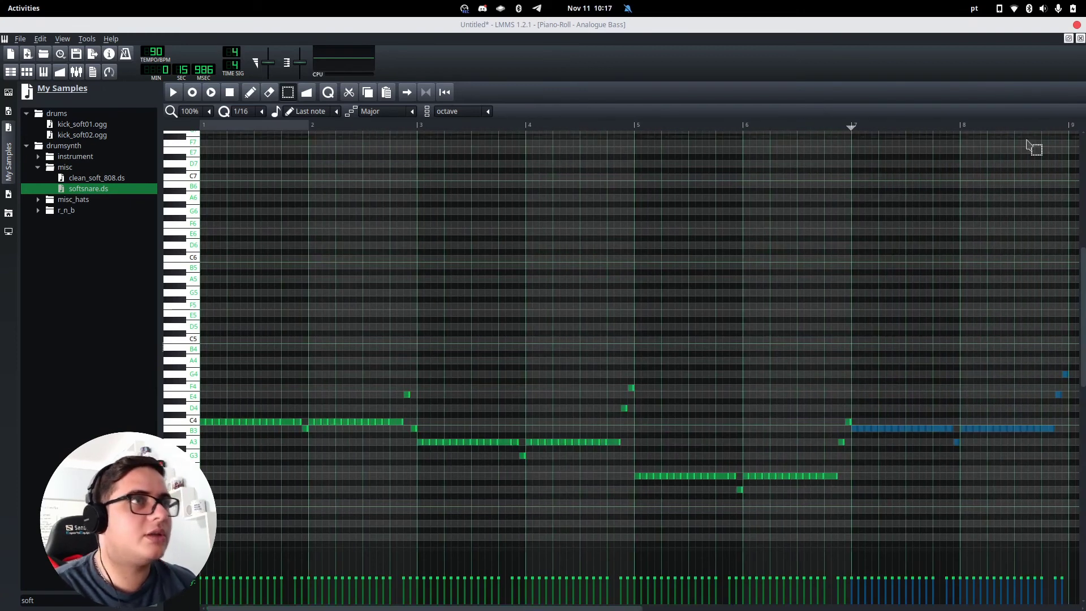
Return to the song arrangement and play it from just before bar 7 to hear the bass line
{"action": "left_click", "coordinate": [1080, 38]}
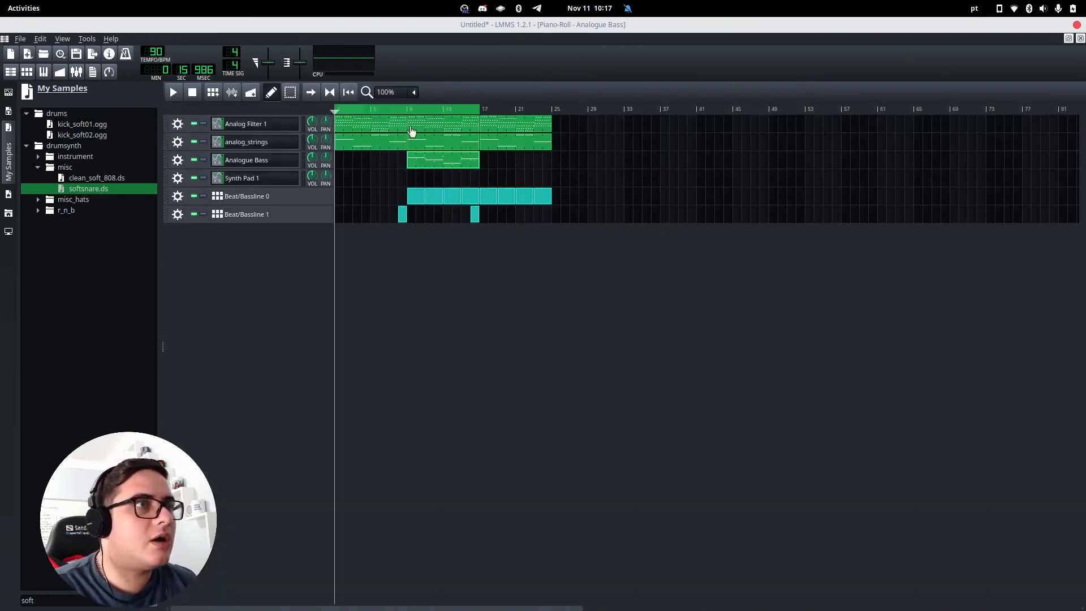
{"action": "left_click", "coordinate": [387, 110]}
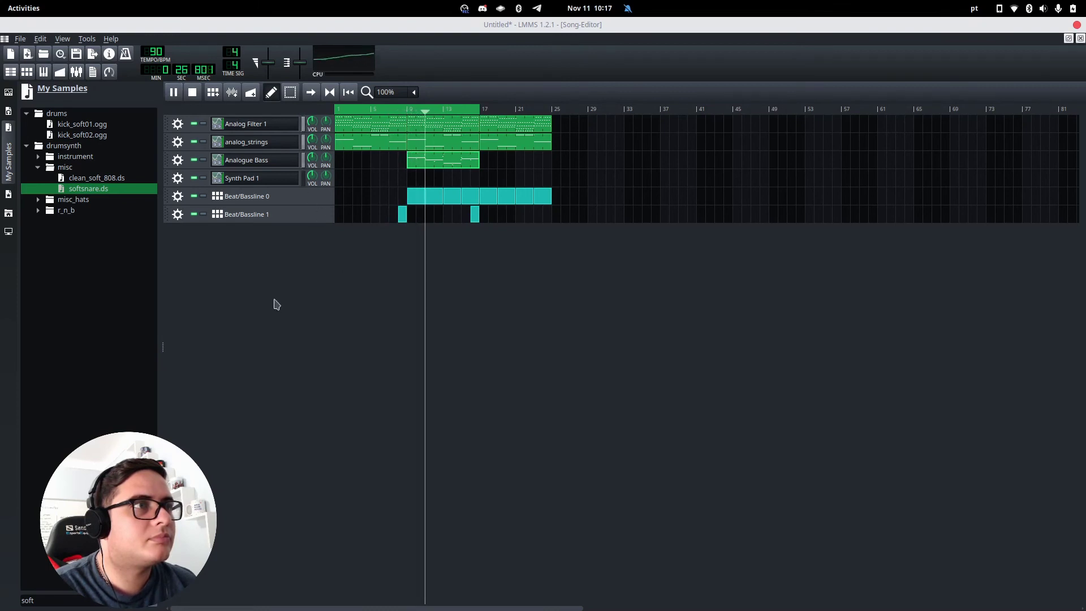
{"action": "key", "text": "space"}
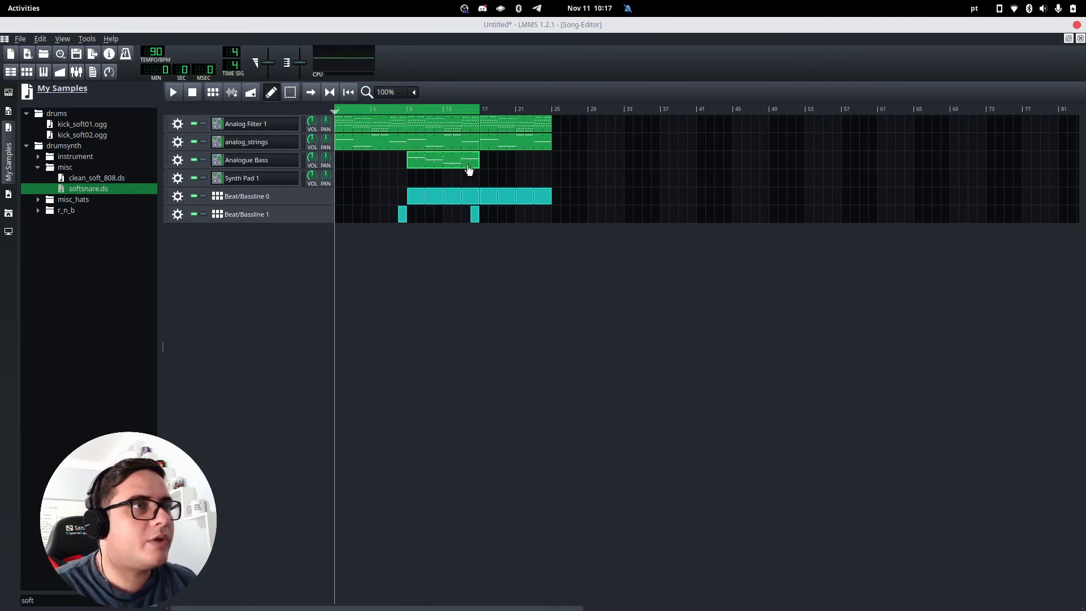
Transpose all notes of the Analogue Bass clip down one octave so the line starts on C3
{"action": "double_click", "coordinate": [469, 164]}
{"action": "key", "text": "ctrl+a"}
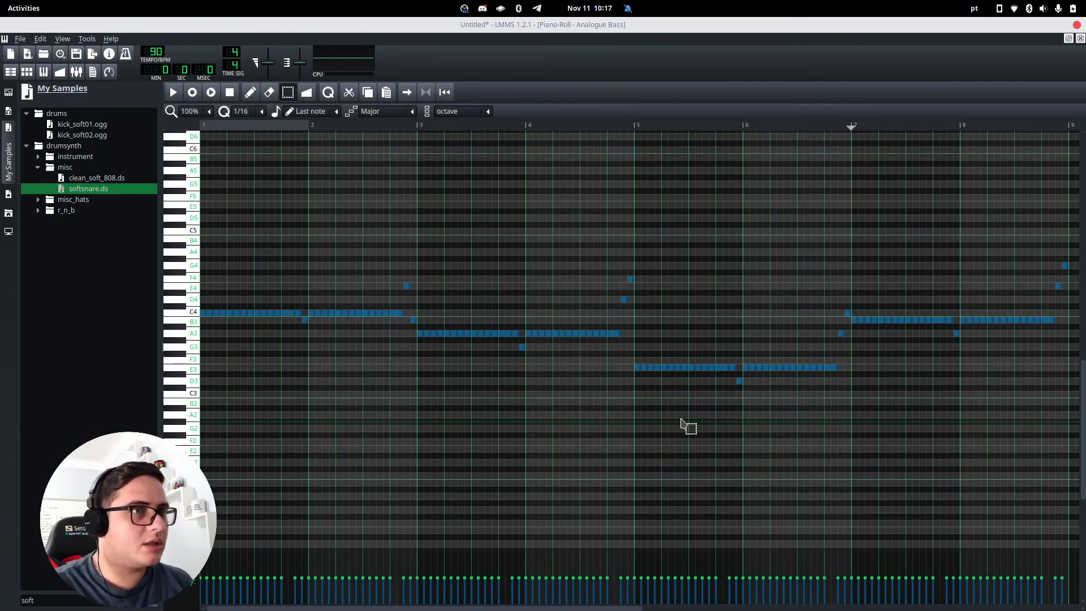
{"action": "key", "text": "ctrl+Down"}
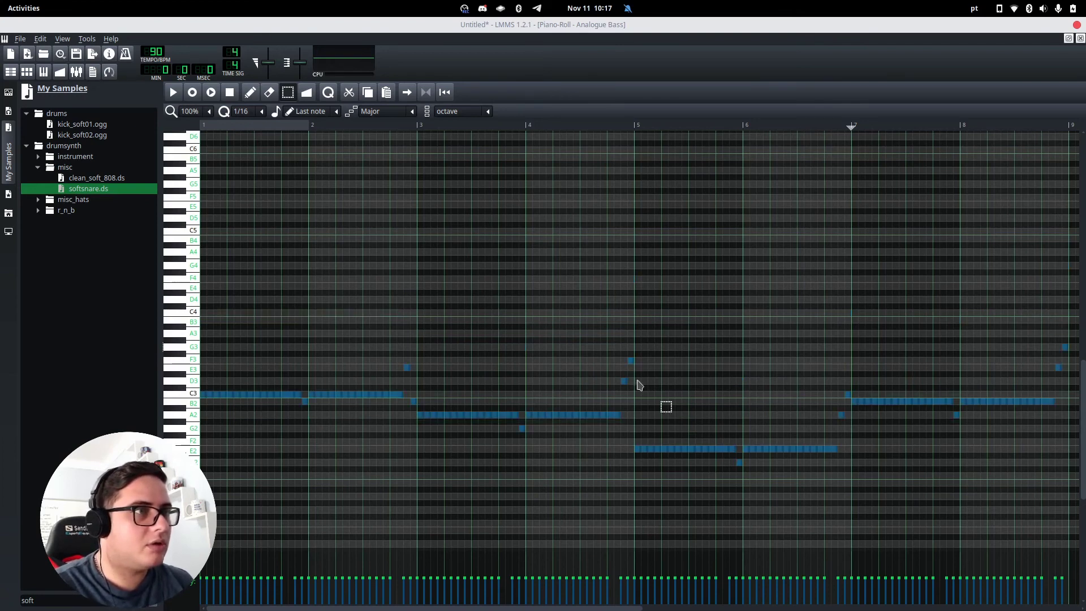
{"action": "left_click", "coordinate": [175, 93]}
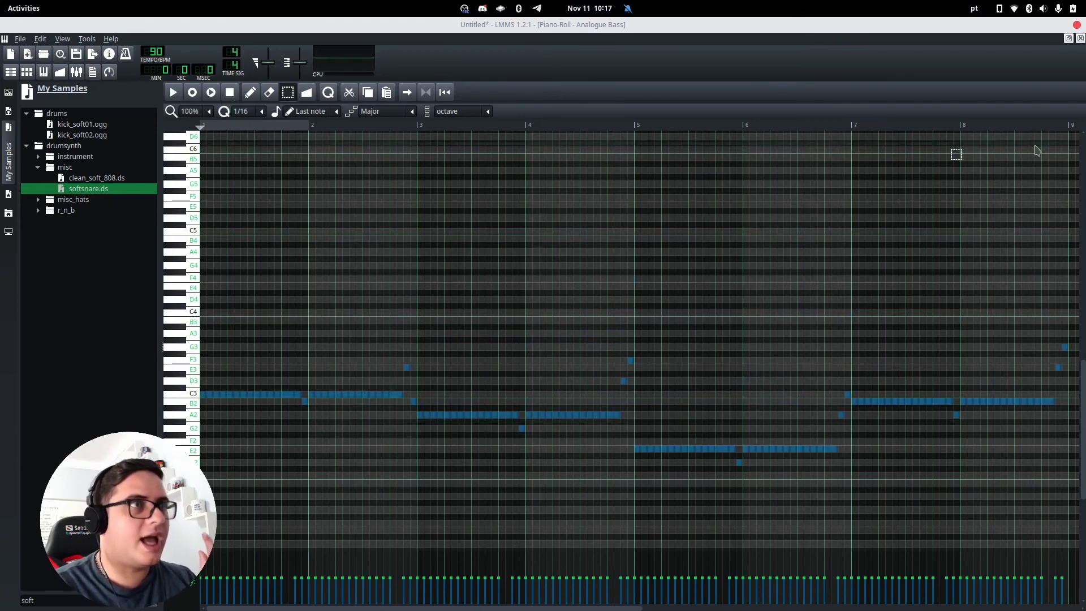
Play the arrangement from just before bar 7 to check the lowered bass line, and stop playback
{"action": "left_click", "coordinate": [1080, 38]}
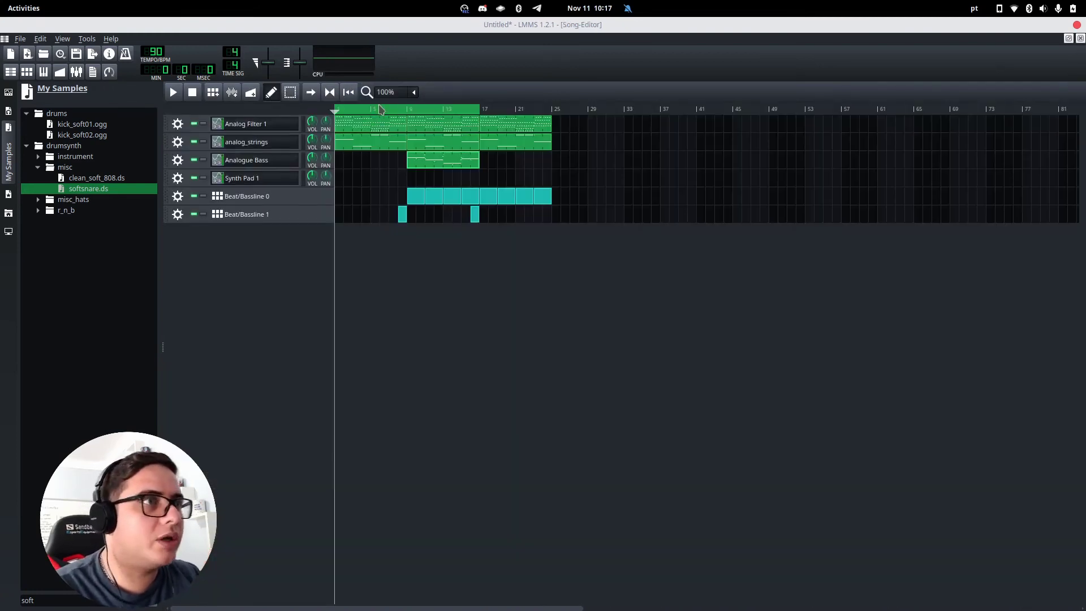
{"action": "left_click", "coordinate": [377, 109]}
{"action": "left_click", "coordinate": [389, 109]}
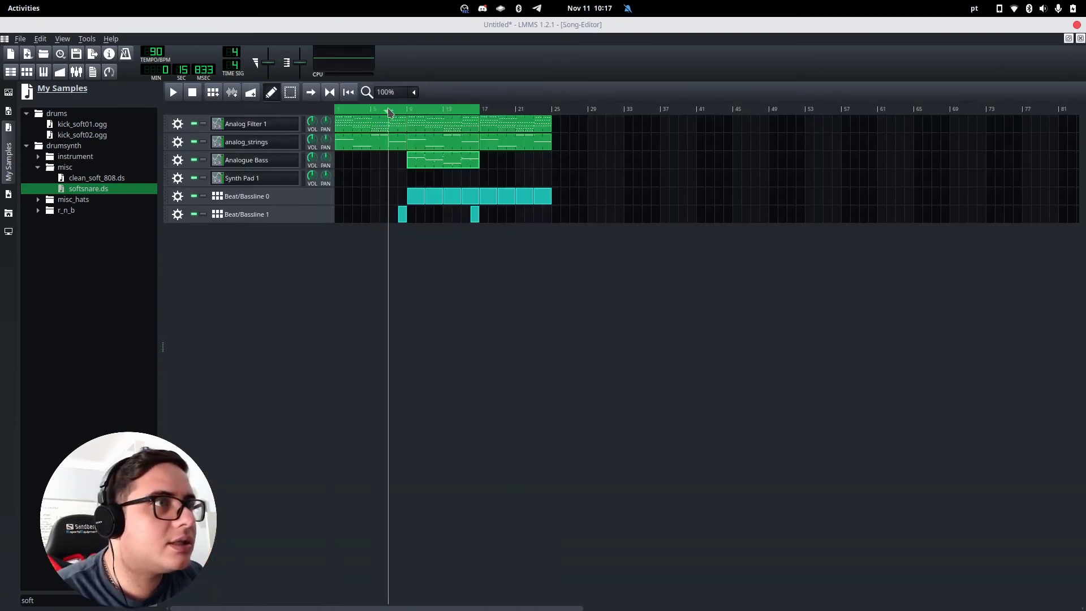
{"action": "left_click", "coordinate": [174, 92]}
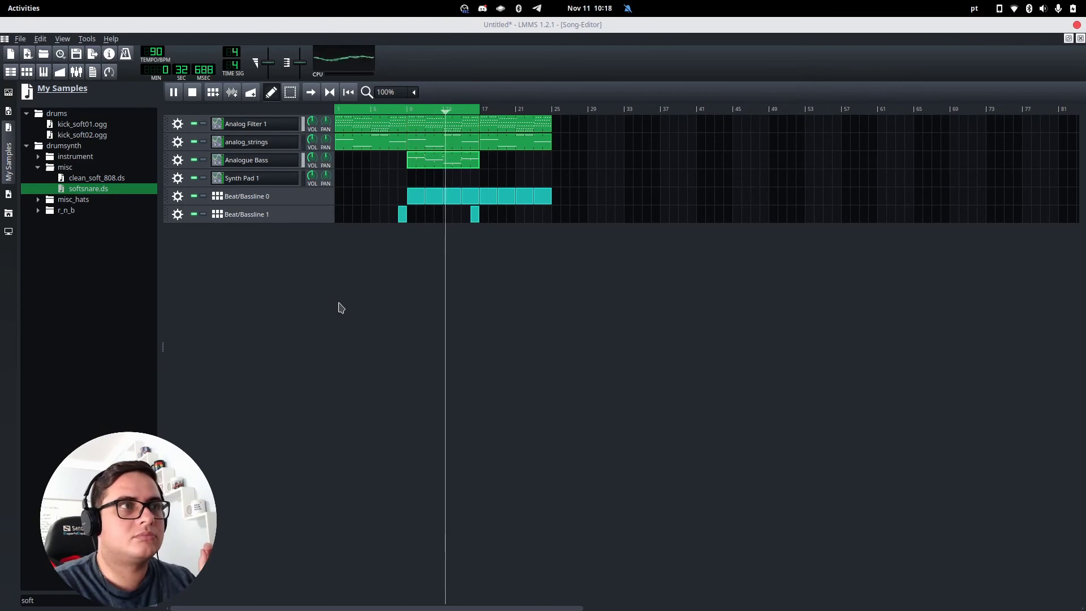
{"action": "left_click", "coordinate": [193, 91]}
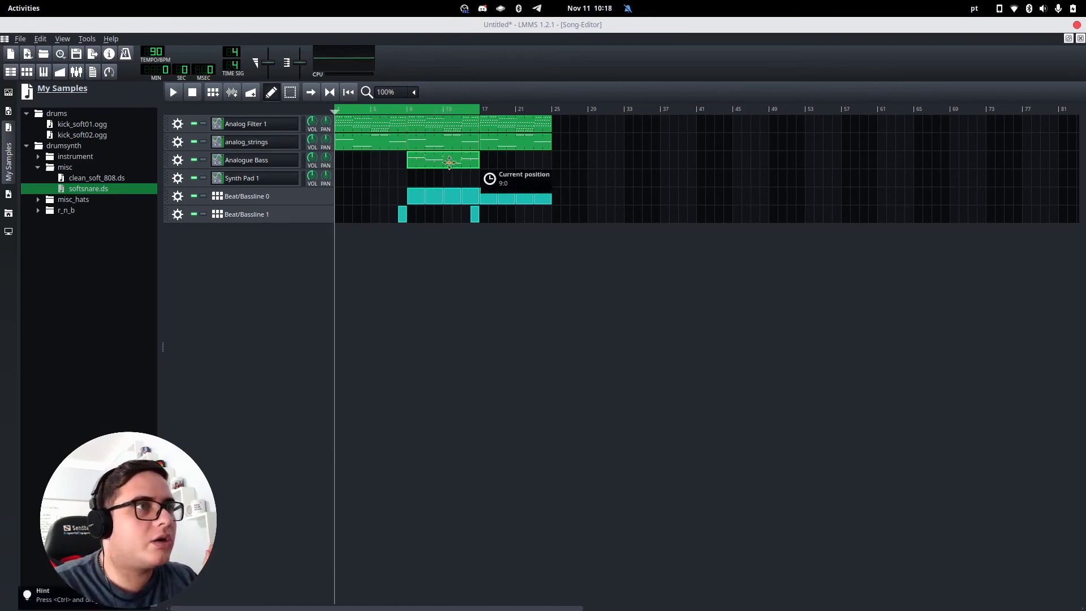
Transpose only the bass notes of bars 5–6 up one octave to start on E3
{"action": "double_click", "coordinate": [474, 161]}
{"action": "left_click", "coordinate": [884, 420]}
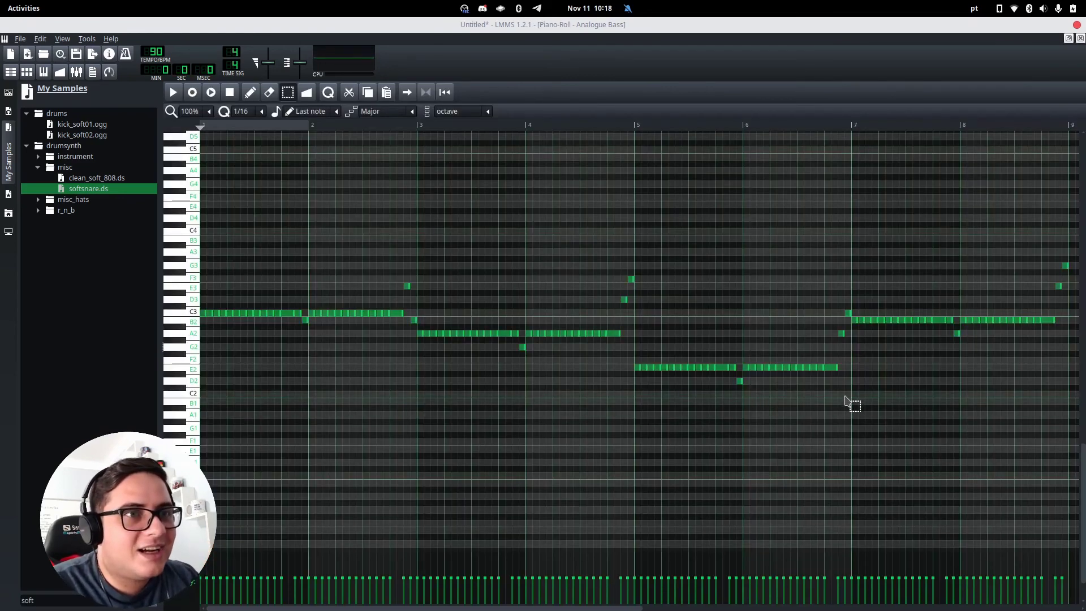
{"action": "left_click_drag", "start_coordinate": [850, 400], "coordinate": [637, 268]}
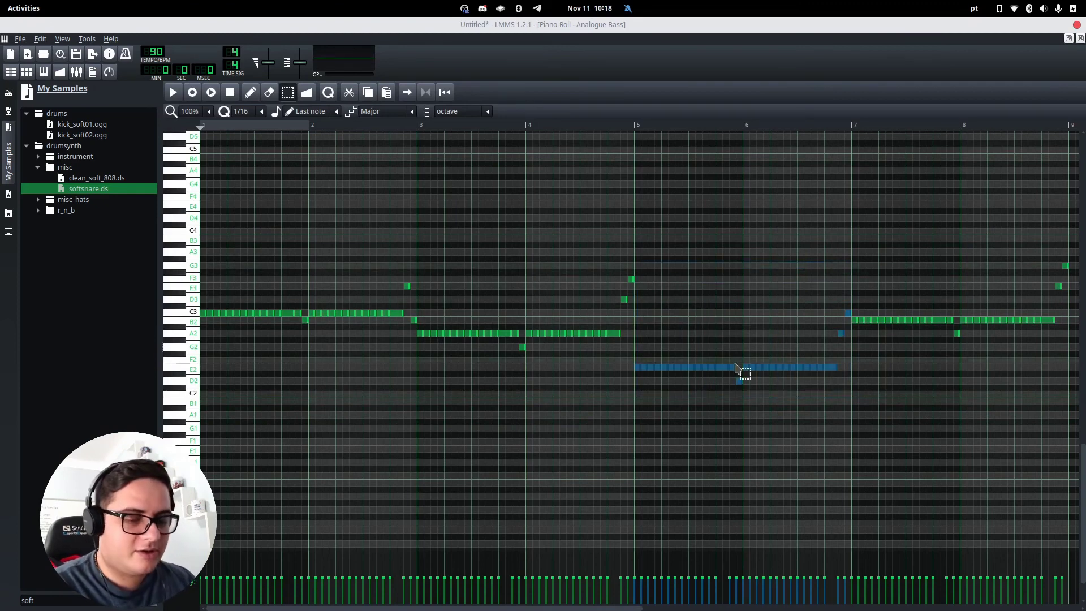
{"action": "key", "text": "ctrl+Up"}
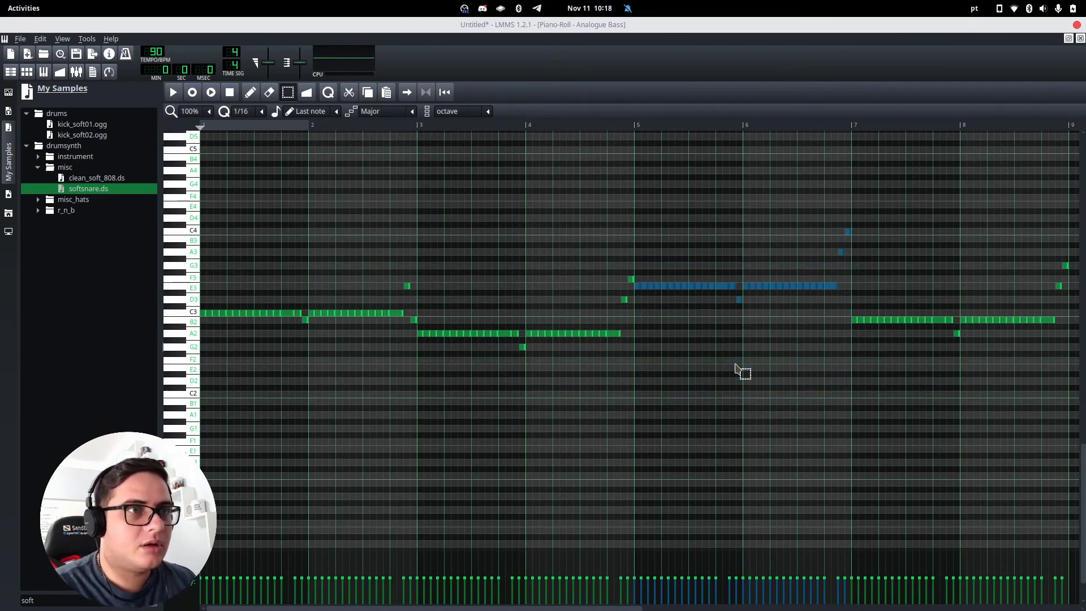
{"action": "key", "text": "ctrl+Down"}
{"action": "key", "text": "ctrl+Up"}
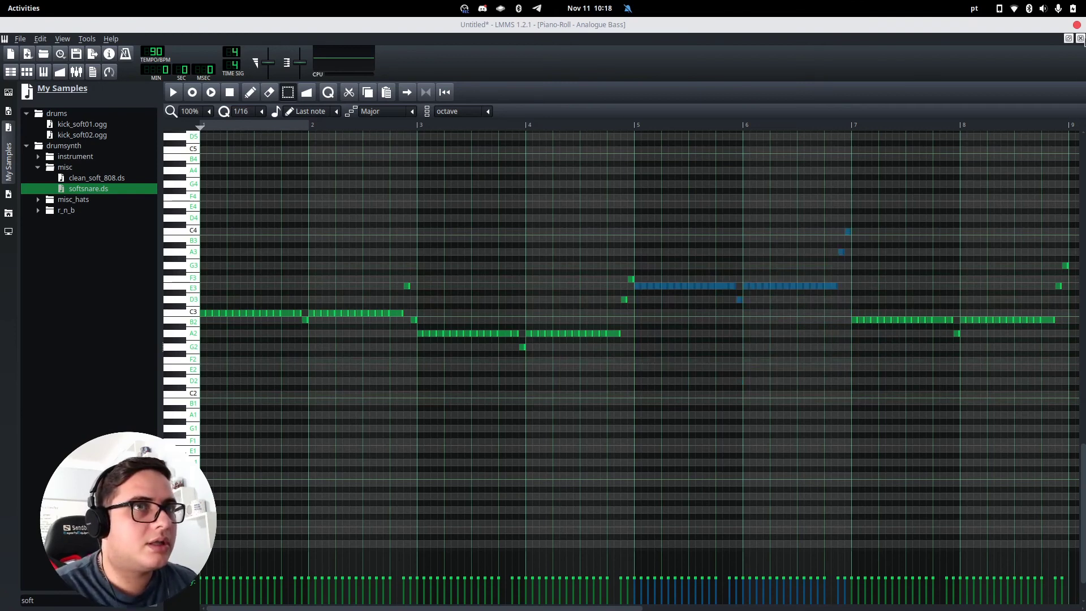
Play the arrangement from bar 11 to check the raised bass section, and stop playback
{"action": "left_click", "coordinate": [1080, 39]}
{"action": "left_click", "coordinate": [429, 109]}
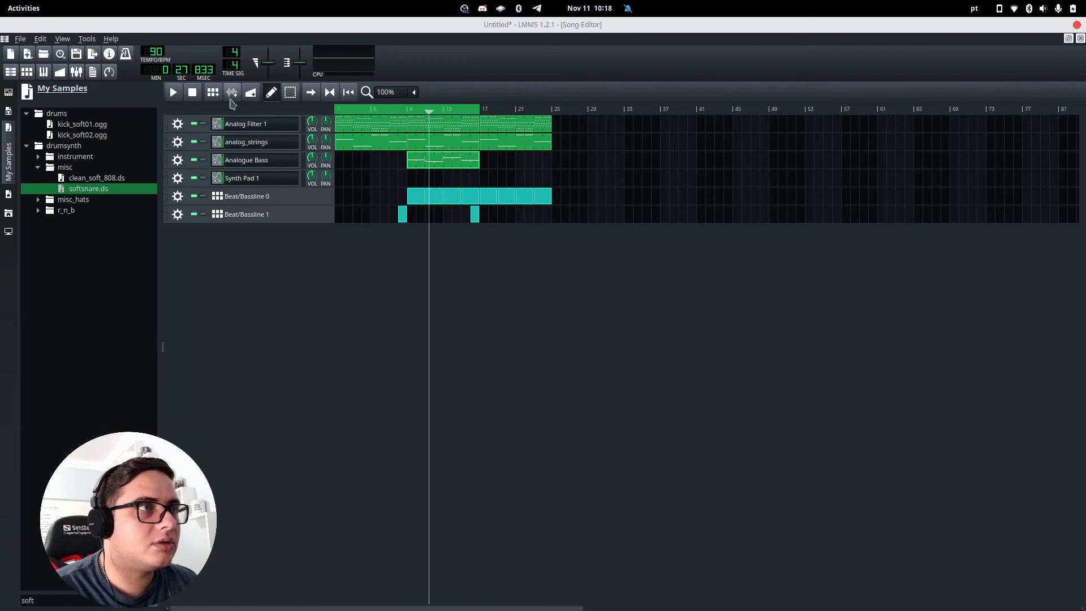
{"action": "left_click", "coordinate": [172, 94]}
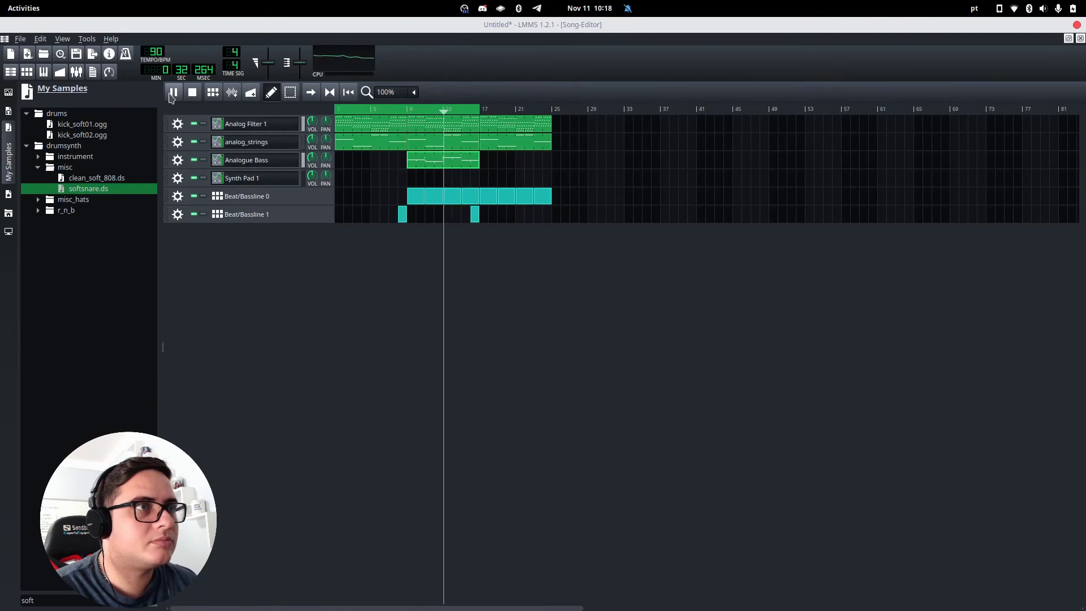
{"action": "left_click", "coordinate": [192, 94]}
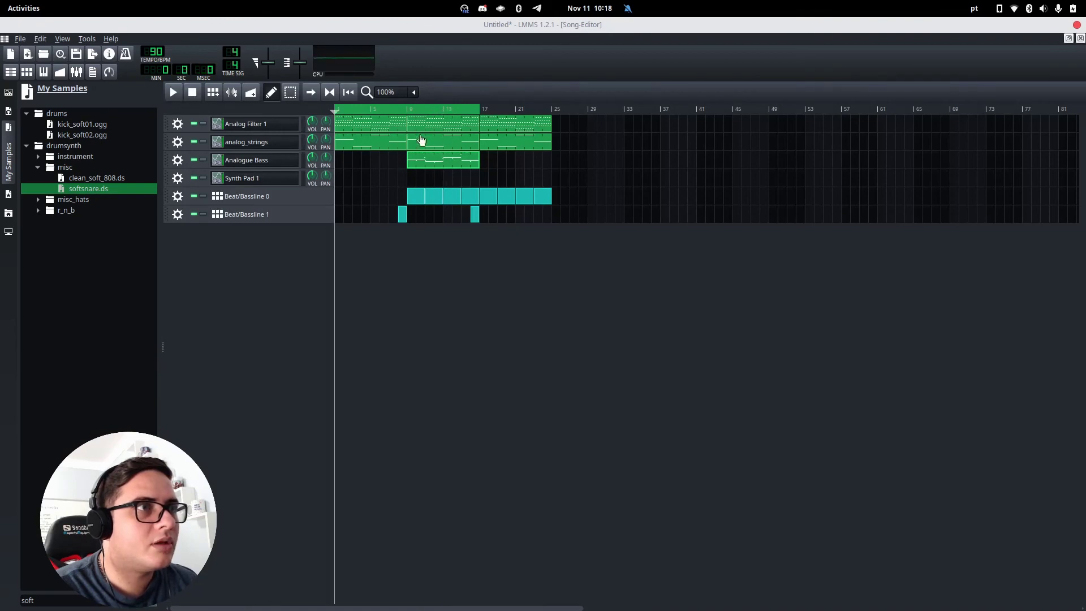
Lower the bass notes of bars 5–6 by two semitones to start on D3
{"action": "double_click", "coordinate": [439, 159]}
{"action": "key", "text": "Down"}
{"action": "key", "text": "Down"}
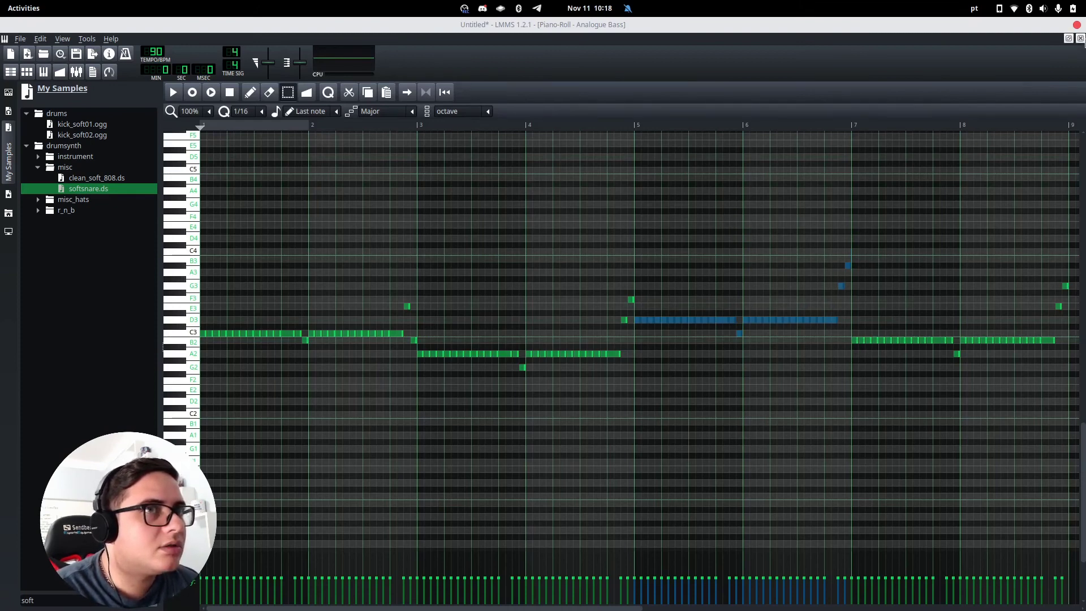
Play the song and copy the eight-bar Analogue Bass clip to start at bar 17
{"action": "left_click", "coordinate": [1080, 37]}
{"action": "left_click", "coordinate": [173, 93]}
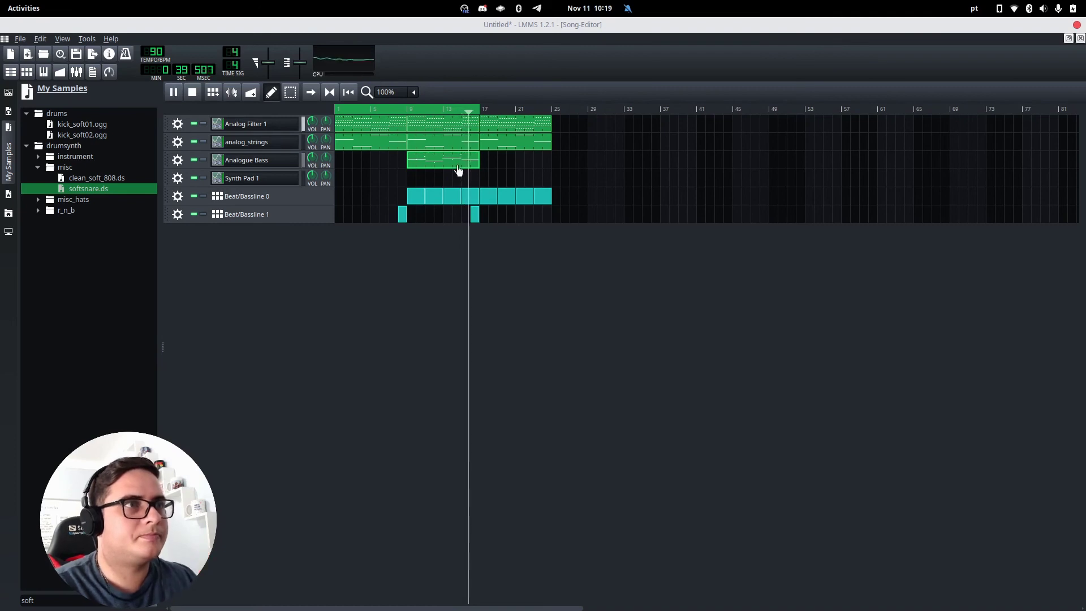
{"action": "left_click_drag", "start_coordinate": [458, 166], "coordinate": [488, 166]}
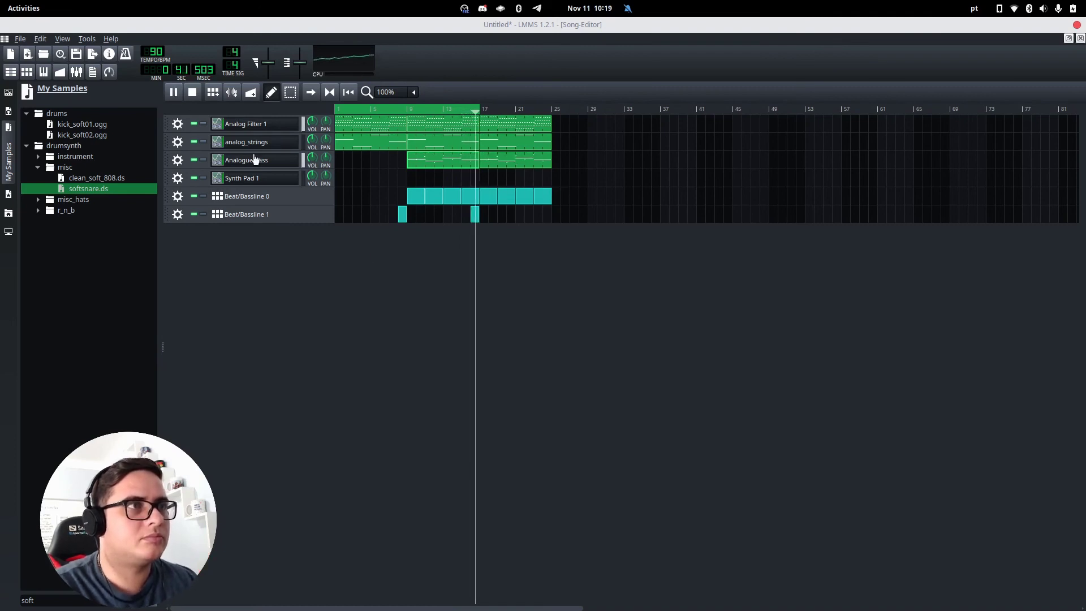
{"action": "key", "text": "space"}
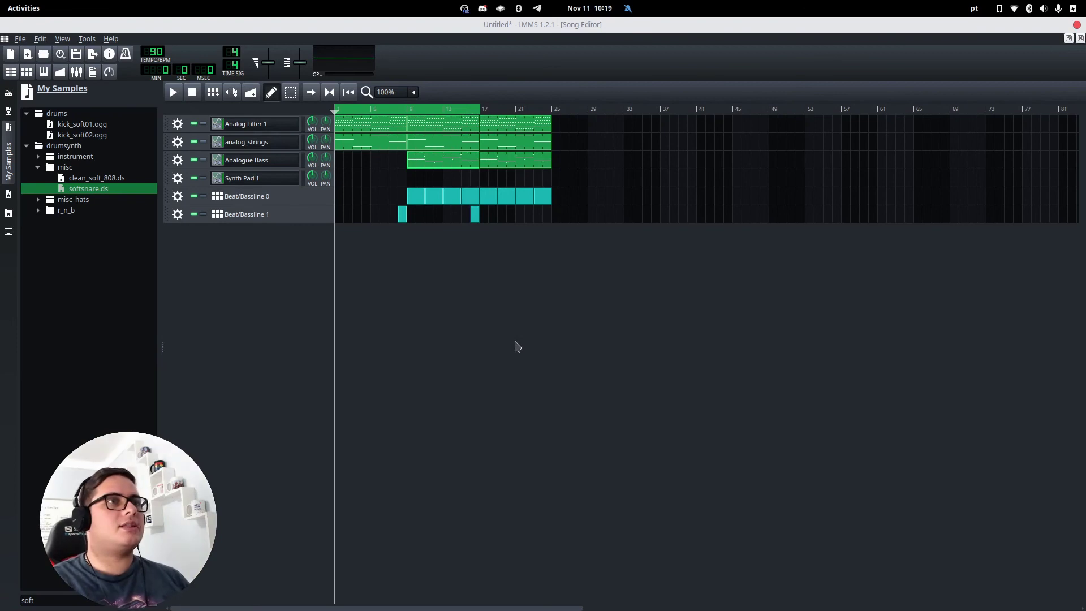